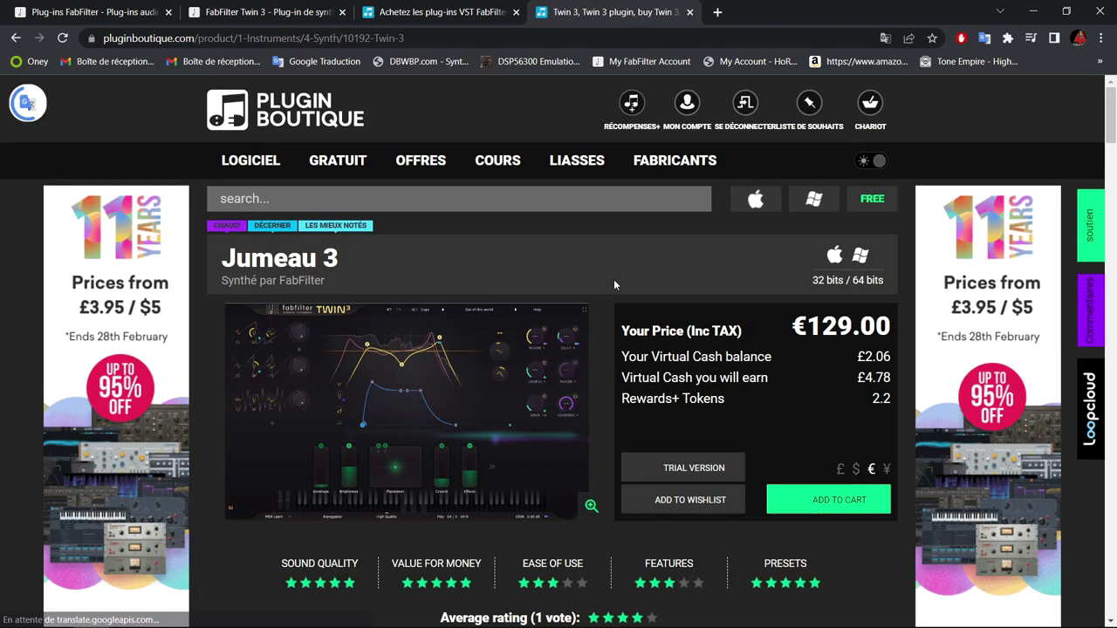
- Read through the FabFilter Twin 3 product page, examining its description, feature list and system requirements
scroll(615, 280, "down", 6)
scroll(613, 284, "down", 6)
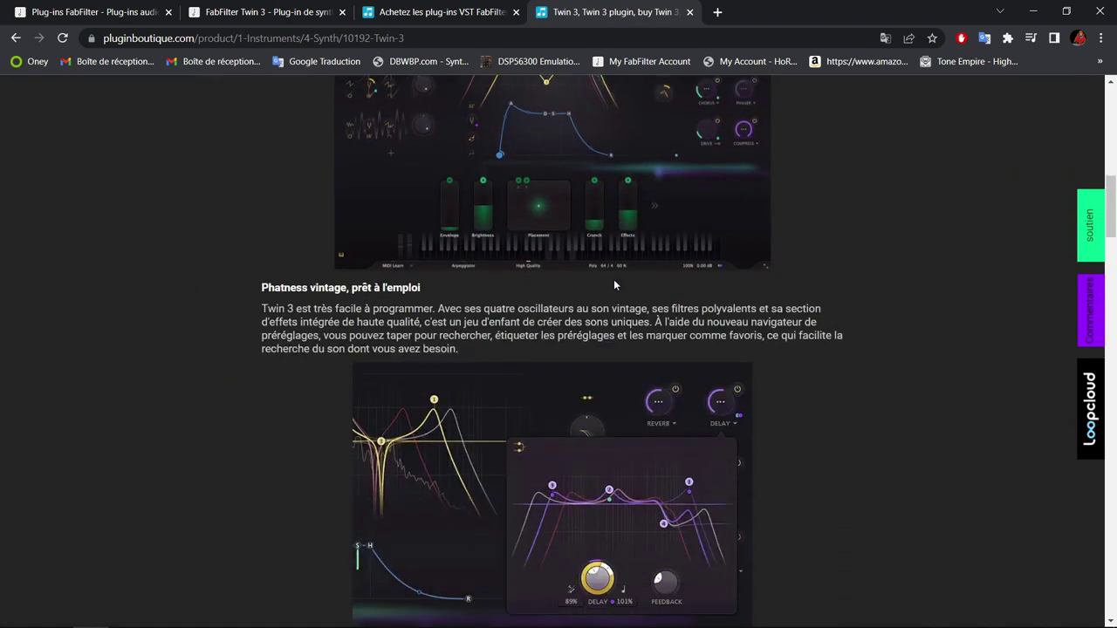
scroll(614, 280, "down", 8)
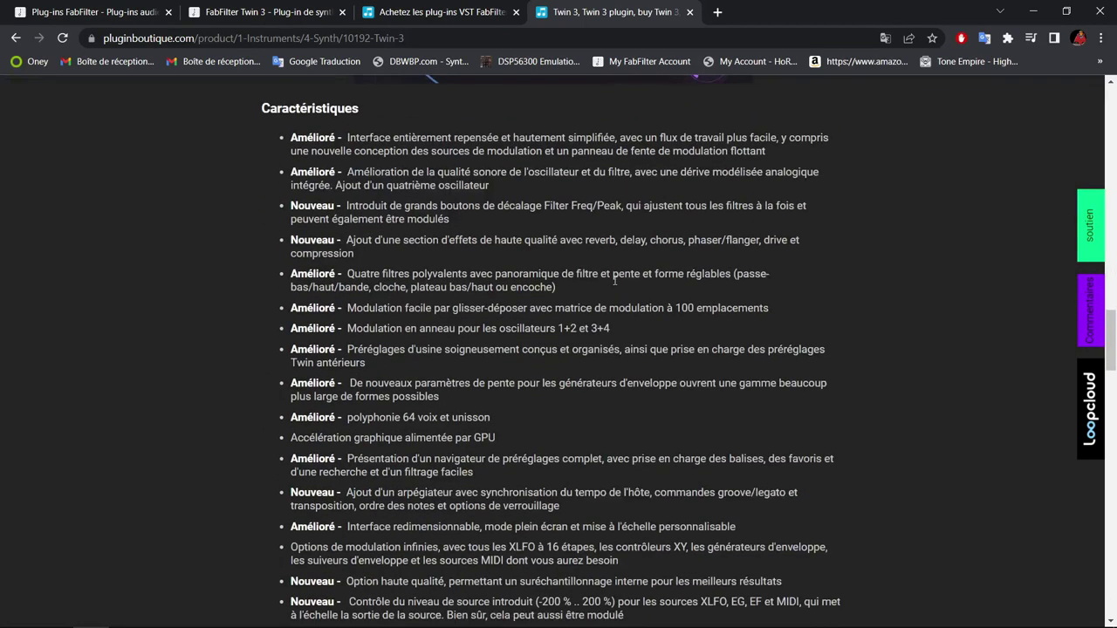
scroll(614, 279, "down", 2)
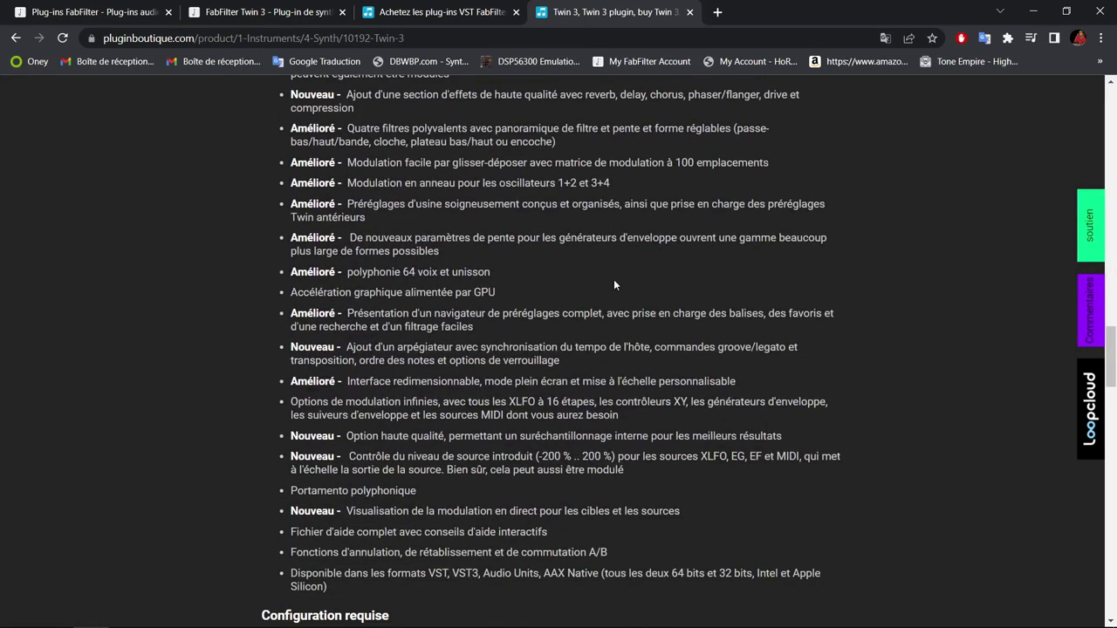
scroll(614, 280, "down", 2)
scroll(614, 279, "down", 1)
scroll(615, 285, "down", 2)
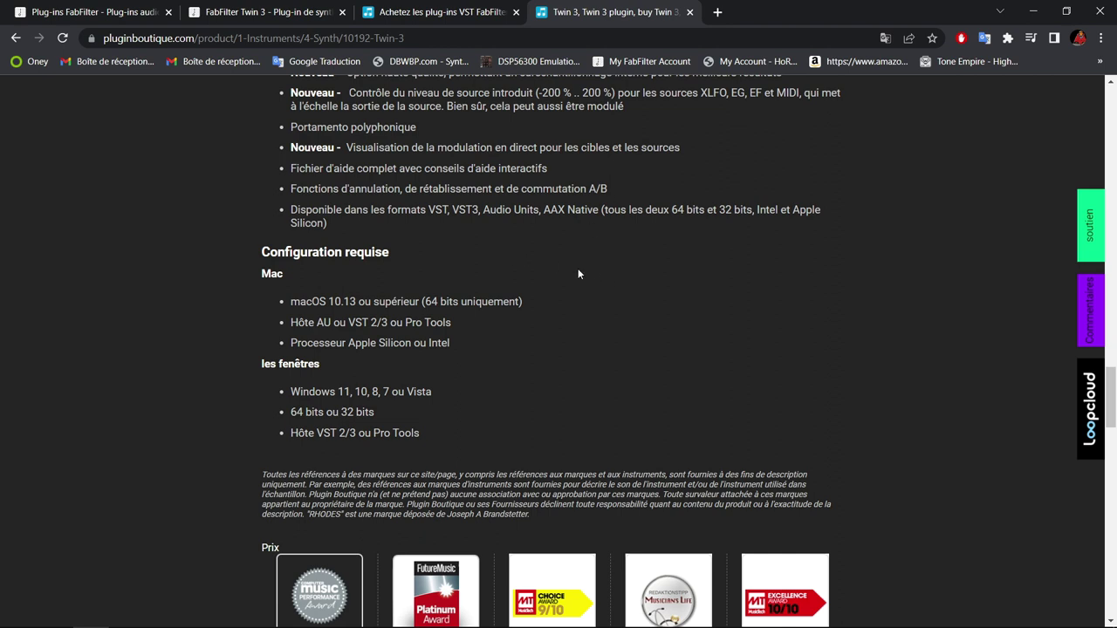
scroll(683, 335, "down", 2)
scroll(683, 335, "up", 10)
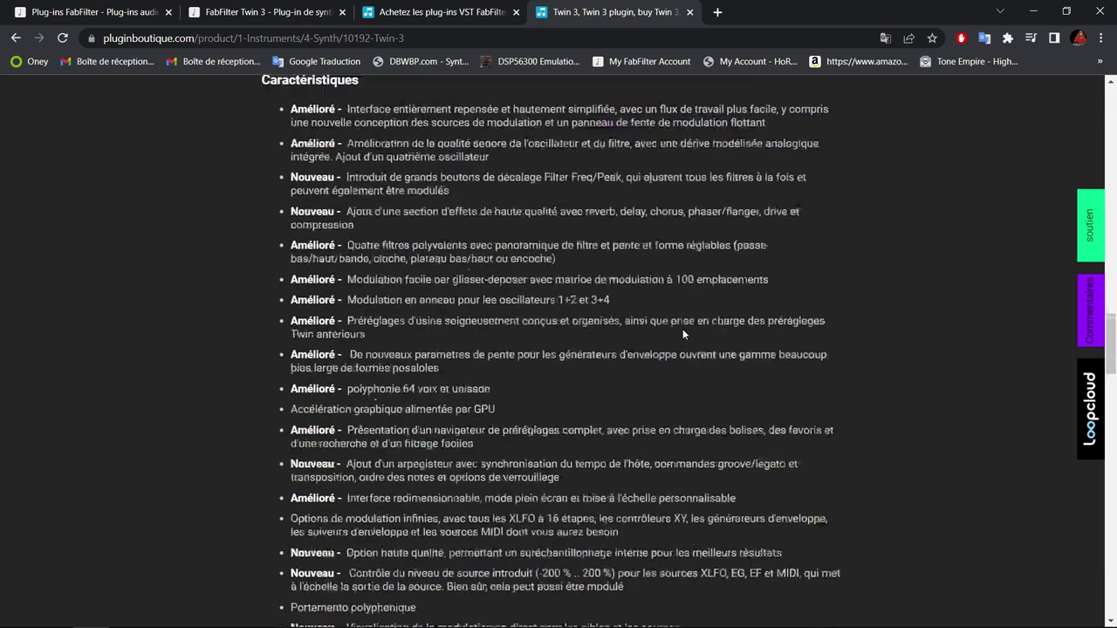
scroll(683, 335, "up", 2)
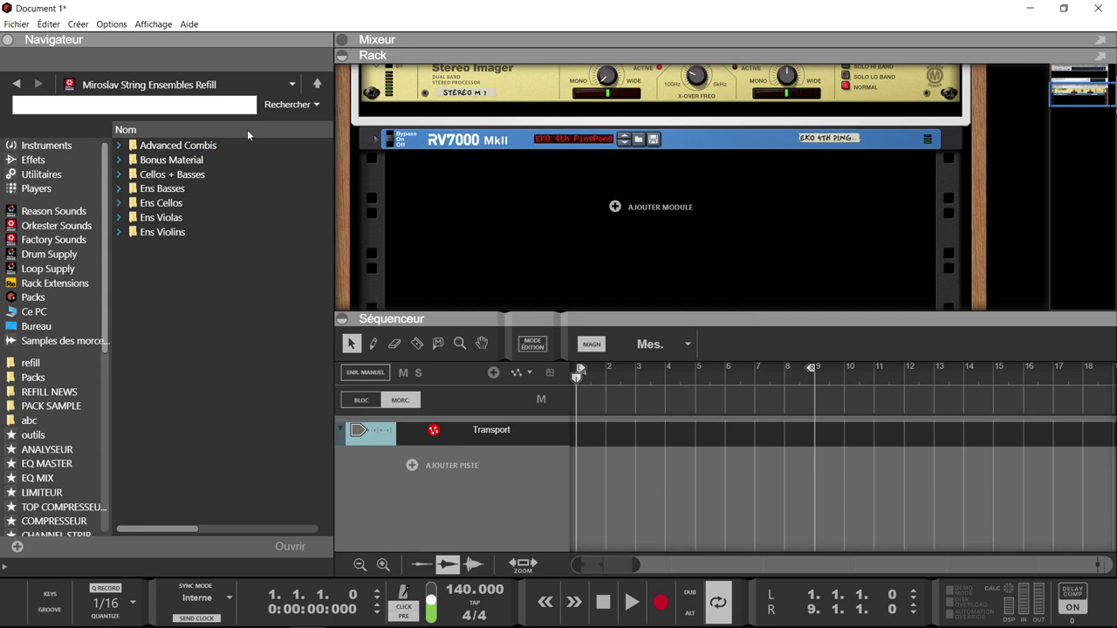
- Switch to Reason and add the VST2 FabFilter Twin 3 instrument to the rack below the RV7000 MkII
left_click(71, 146)
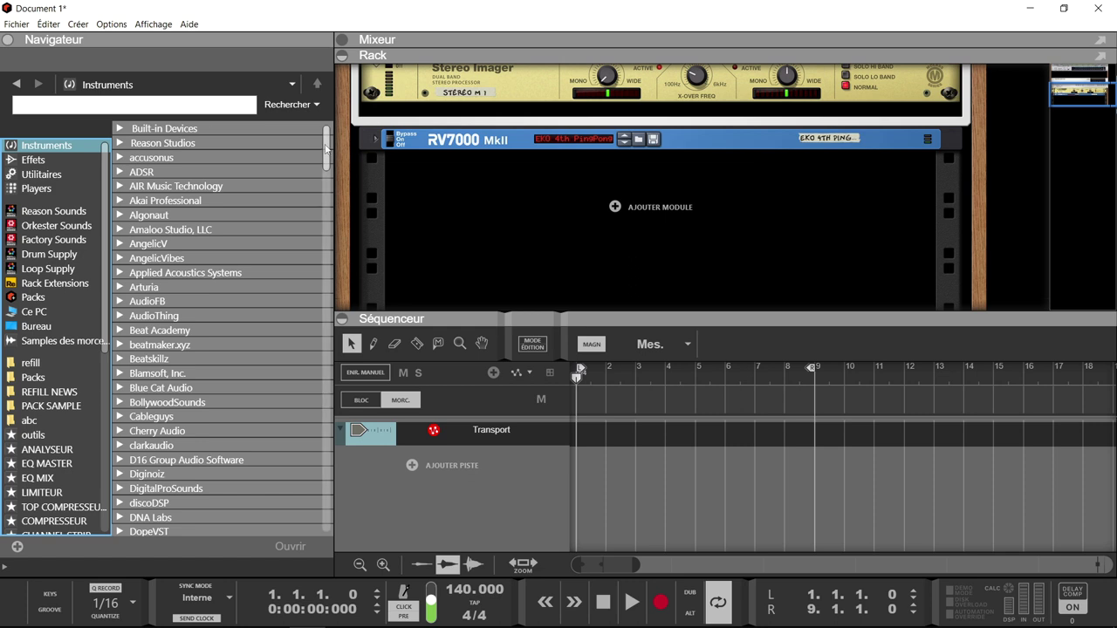
scroll(306, 236, "down", 5)
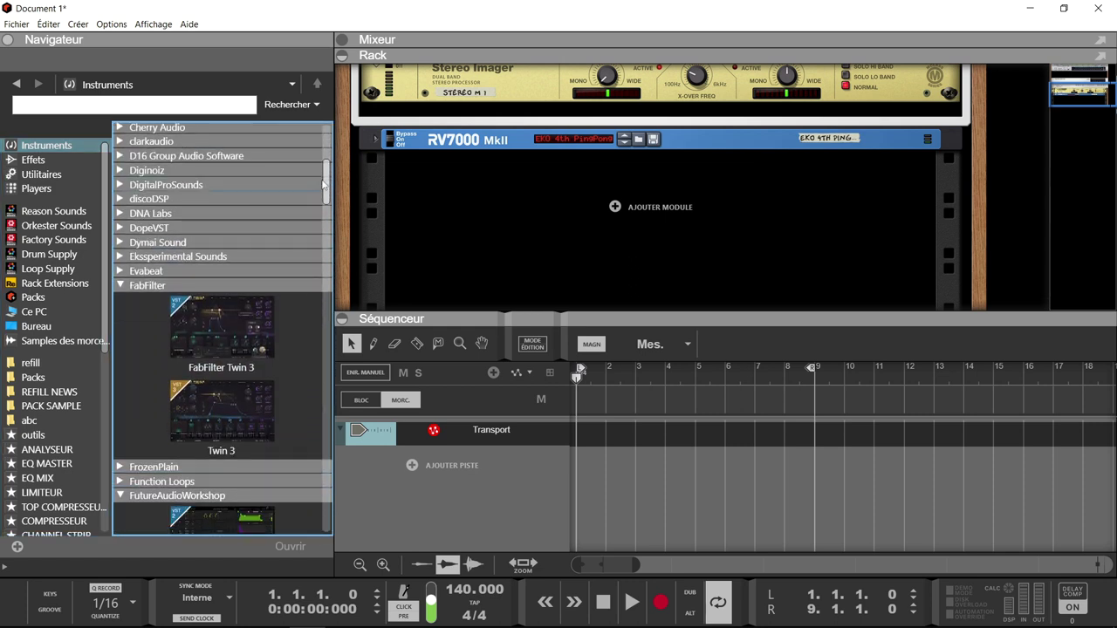
left_click(249, 288)
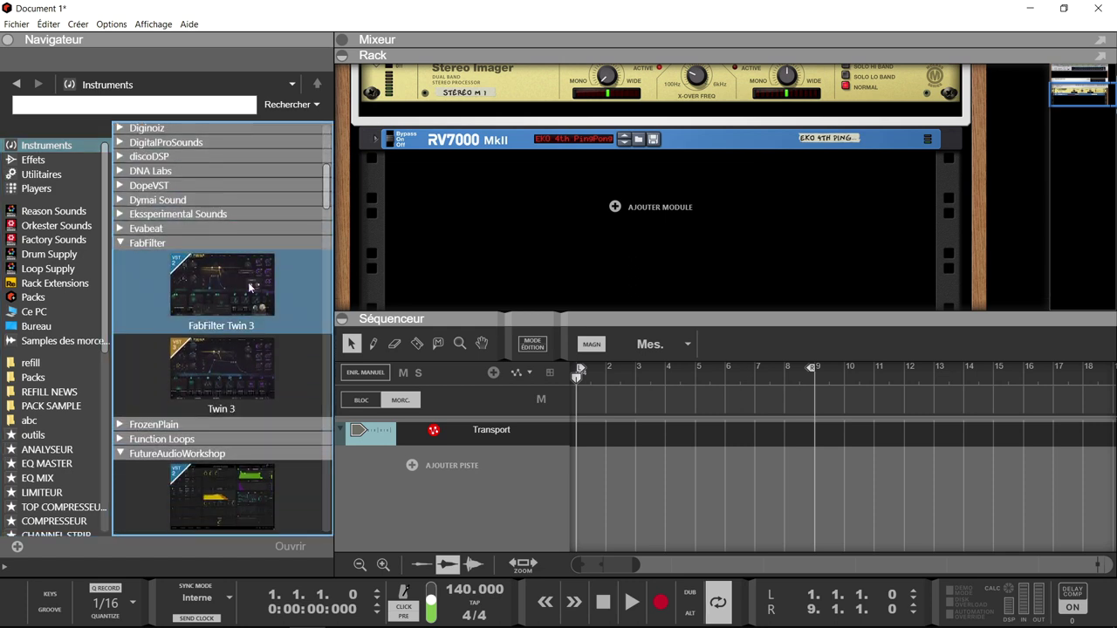
left_click_drag(249, 288, 558, 242)
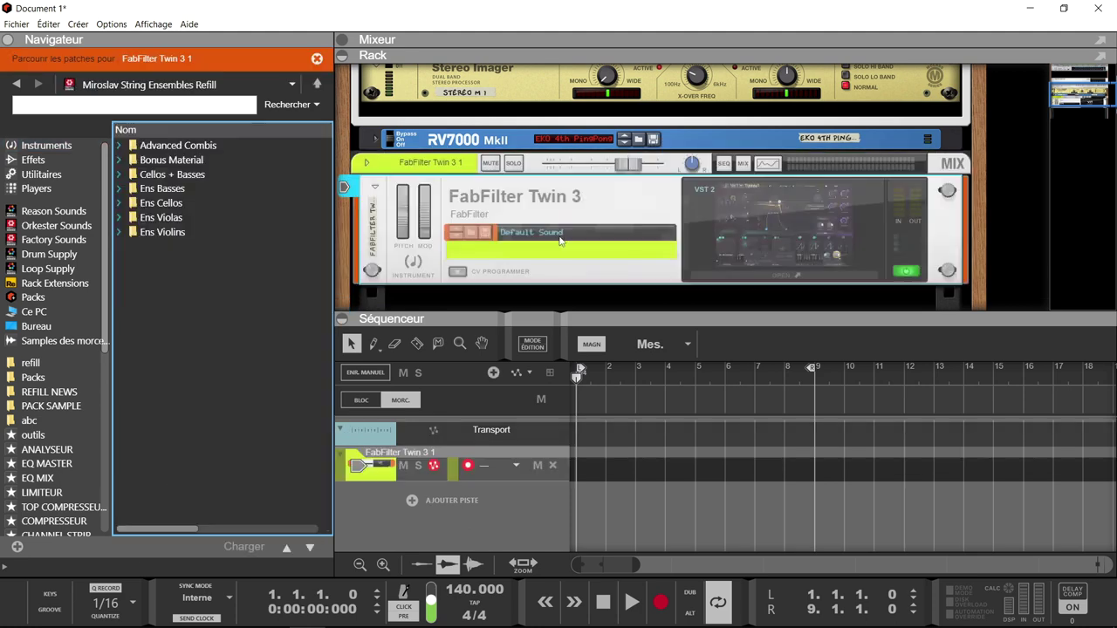
- Open the FabFilter Twin 3 plug-in interface and load the Clean preset
left_click(771, 256)
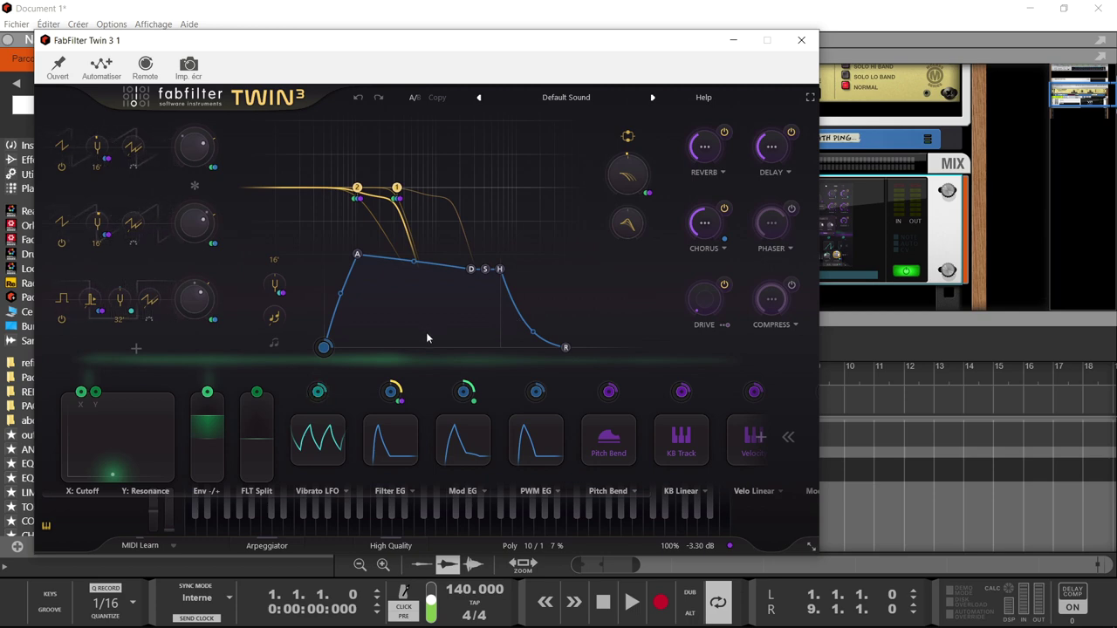
left_click(550, 98)
left_click(495, 313)
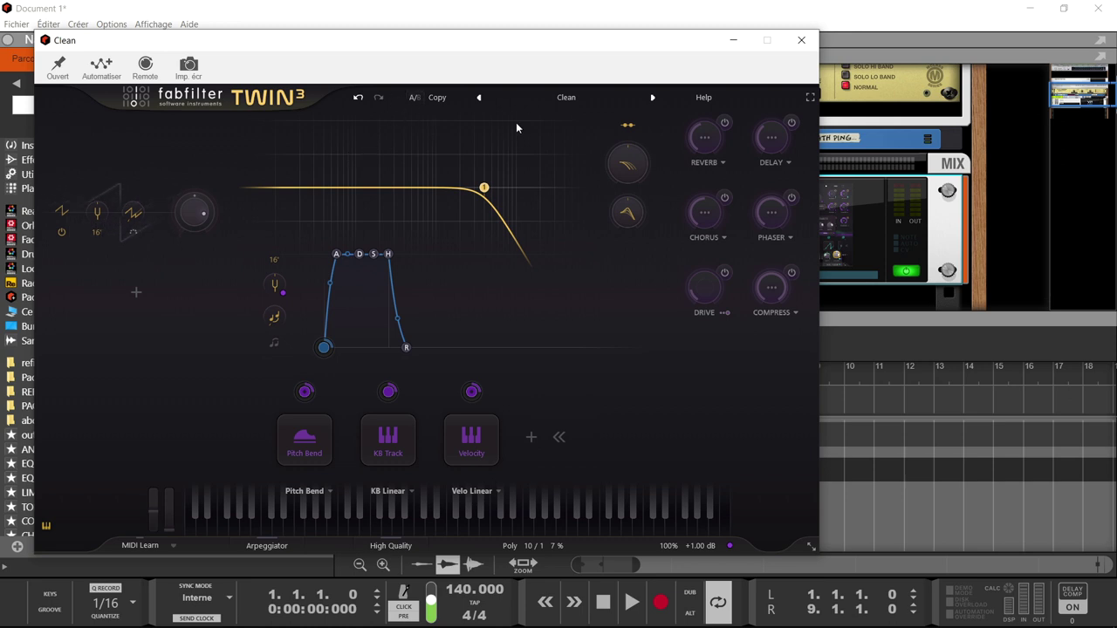
- Browse the factory preset categories, including Arp, Bass, Keys, Lead and Synth, and examine the presets they contain
left_click(525, 97)
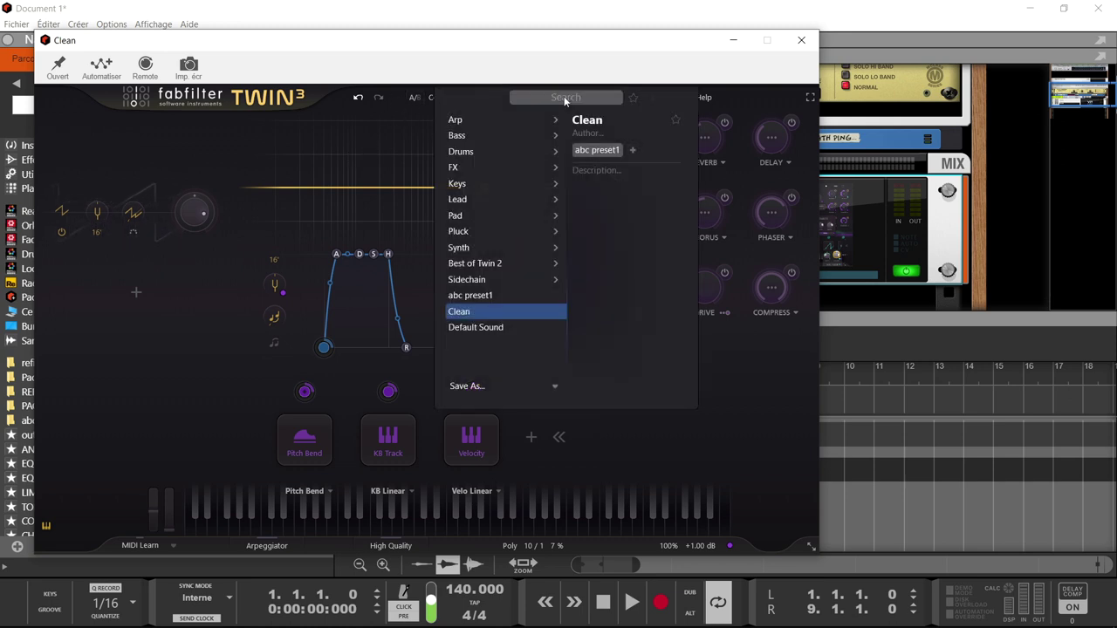
mouse_move(507, 121)
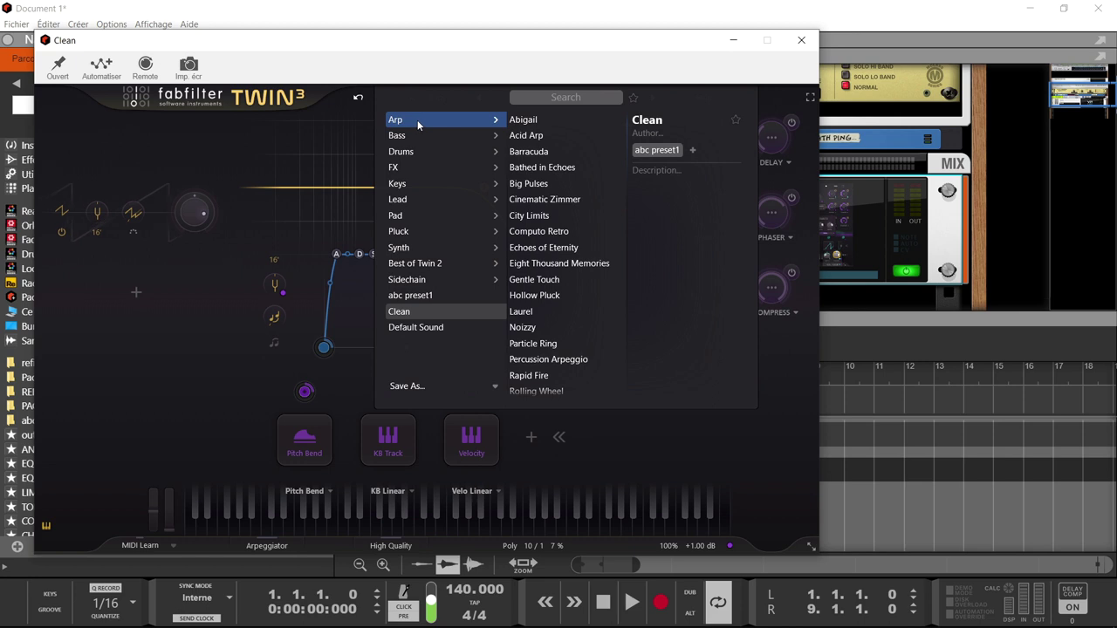
mouse_move(421, 135)
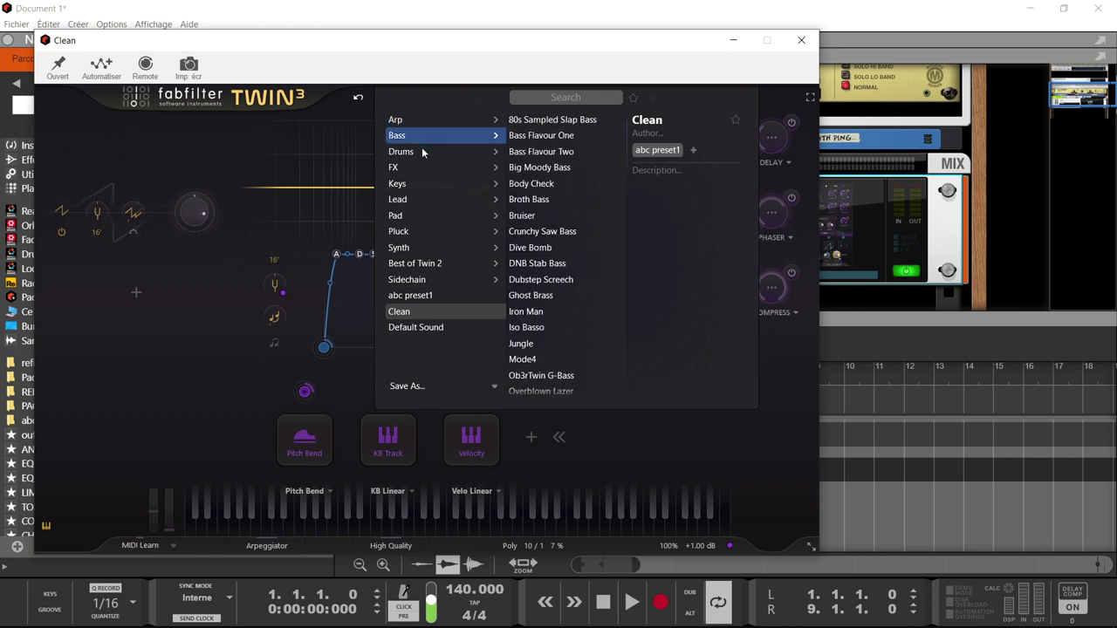
mouse_move(427, 169)
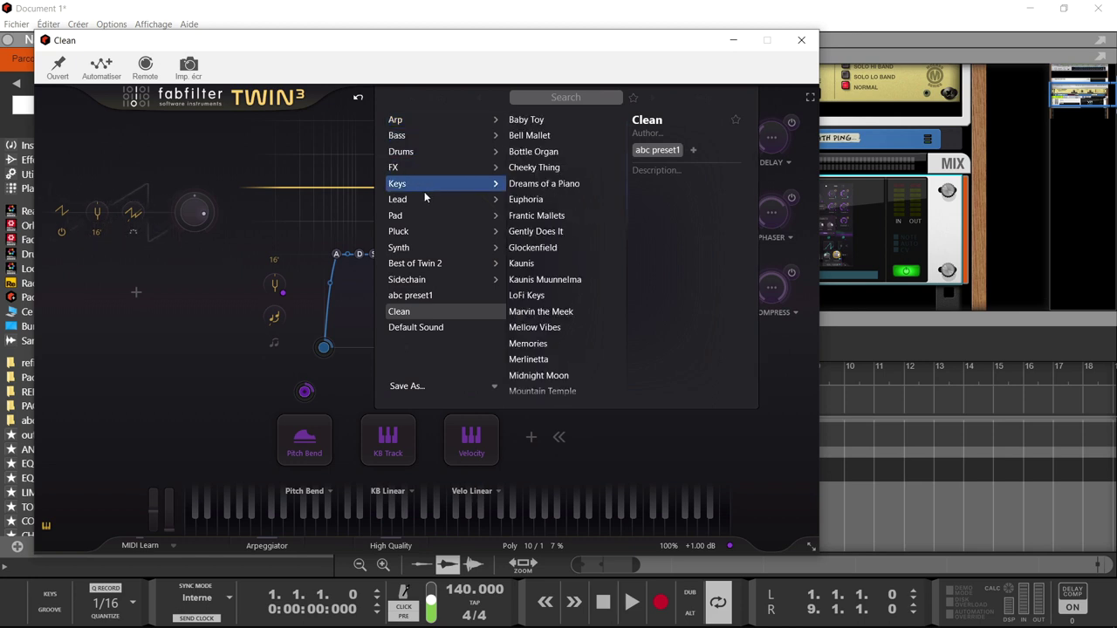
mouse_move(422, 202)
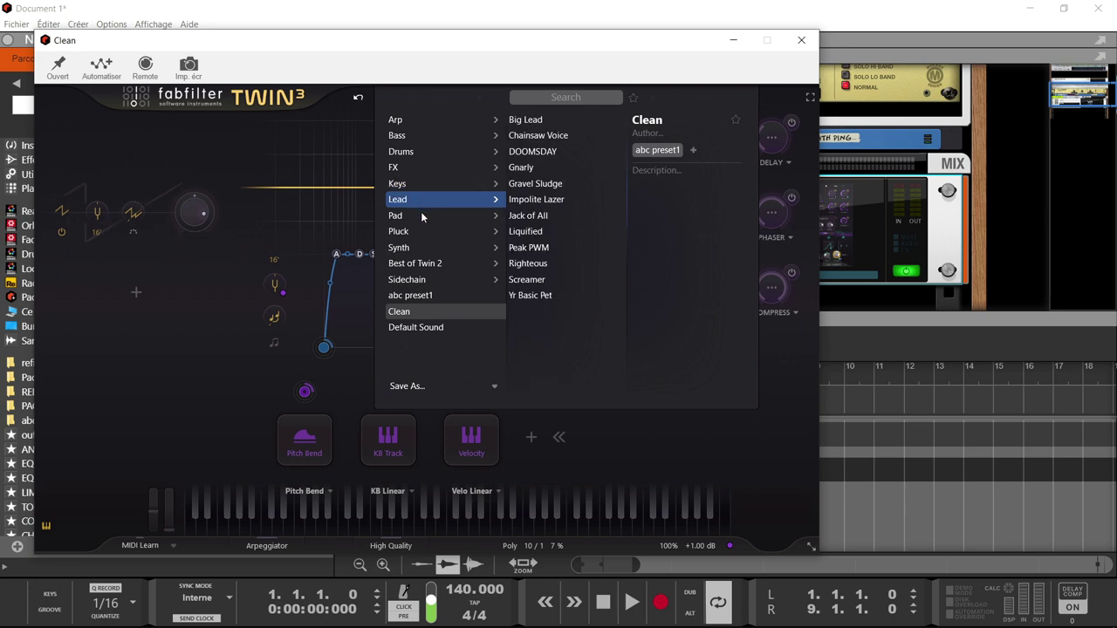
mouse_move(419, 250)
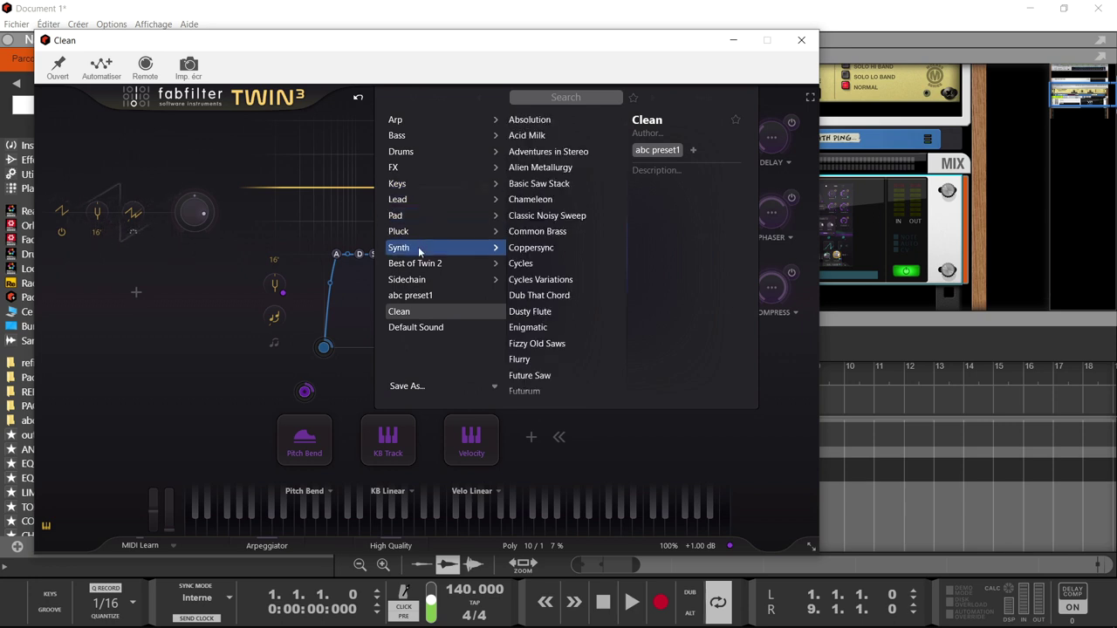
mouse_move(422, 270)
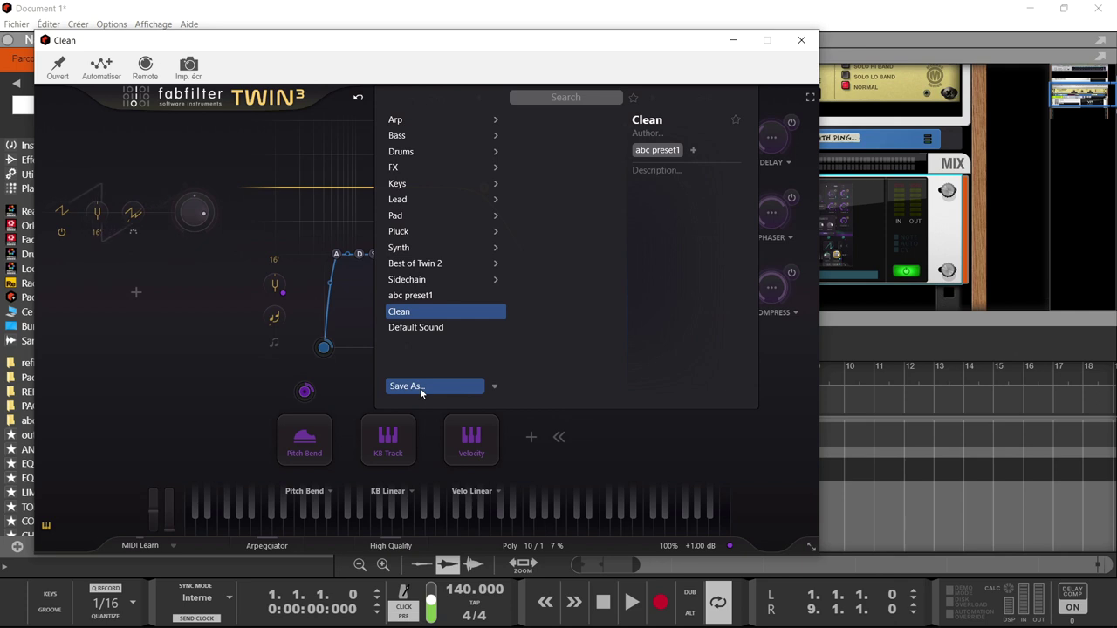
- Look over the plug-in's help options and the filter offset and reverb controls
left_click(718, 101)
left_click(703, 99)
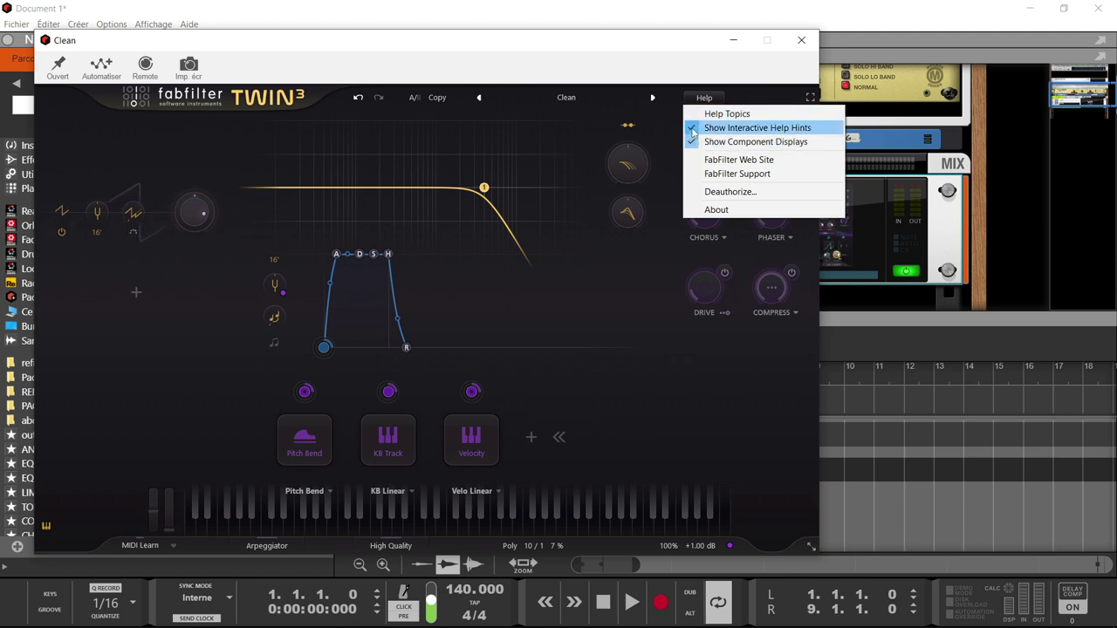
left_click(606, 203)
mouse_move(625, 181)
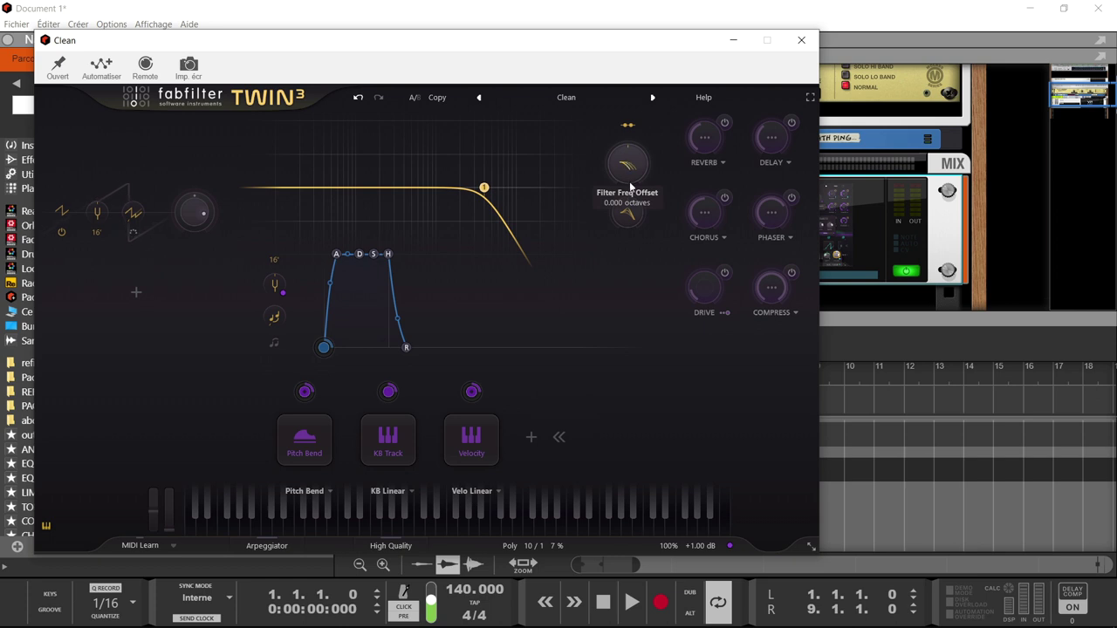
mouse_move(705, 137)
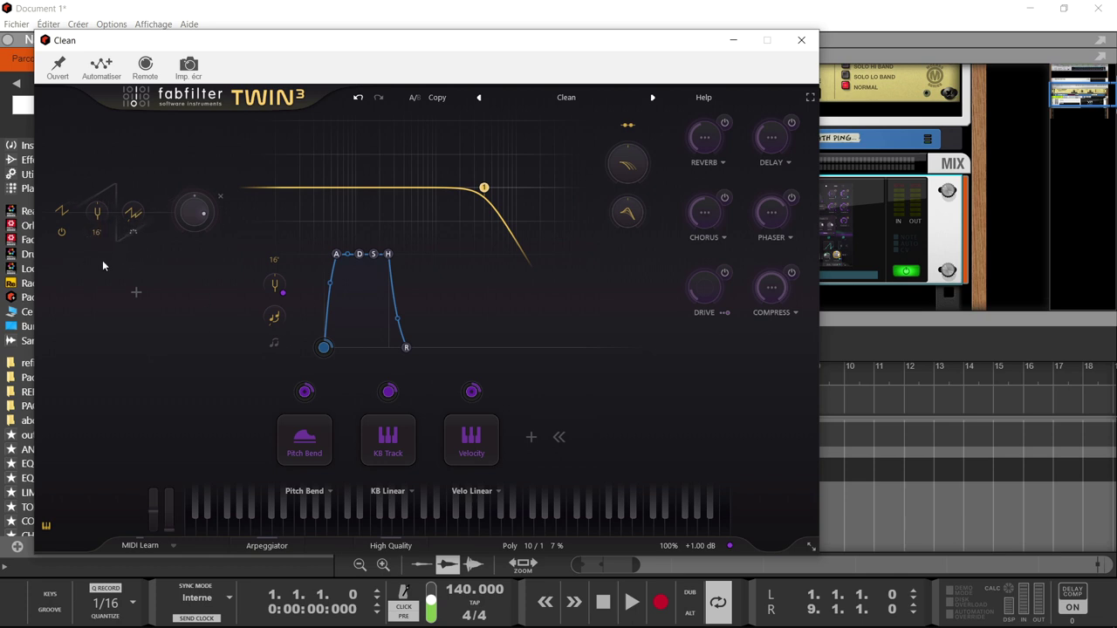
- Examine oscillator 1's waveform choices and pan, and try its level at about -10.65 dB
left_click(62, 212)
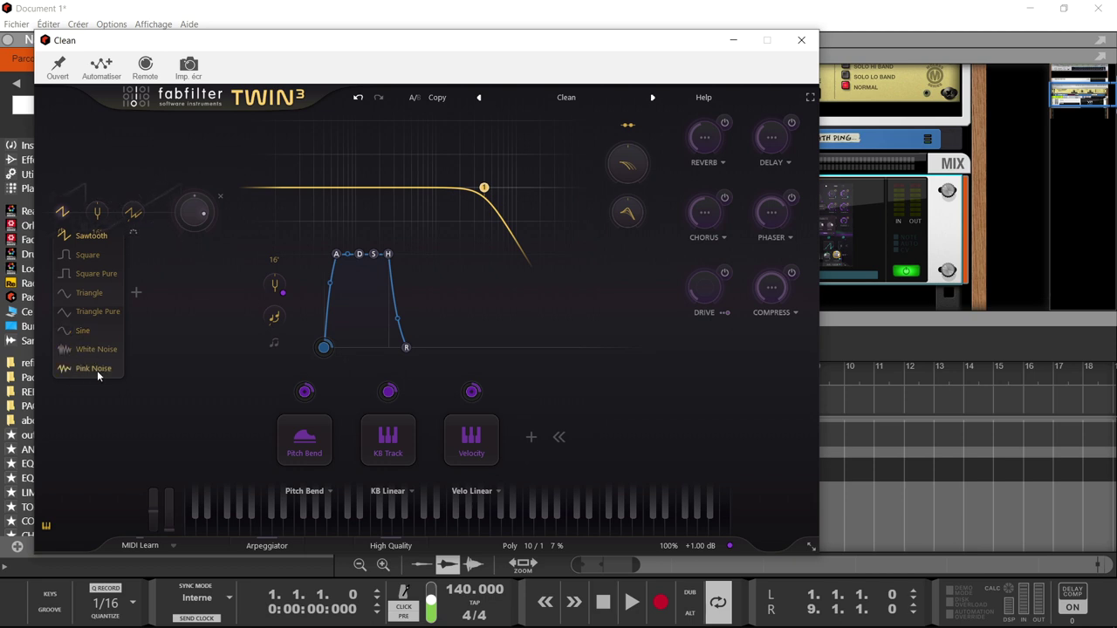
mouse_move(100, 212)
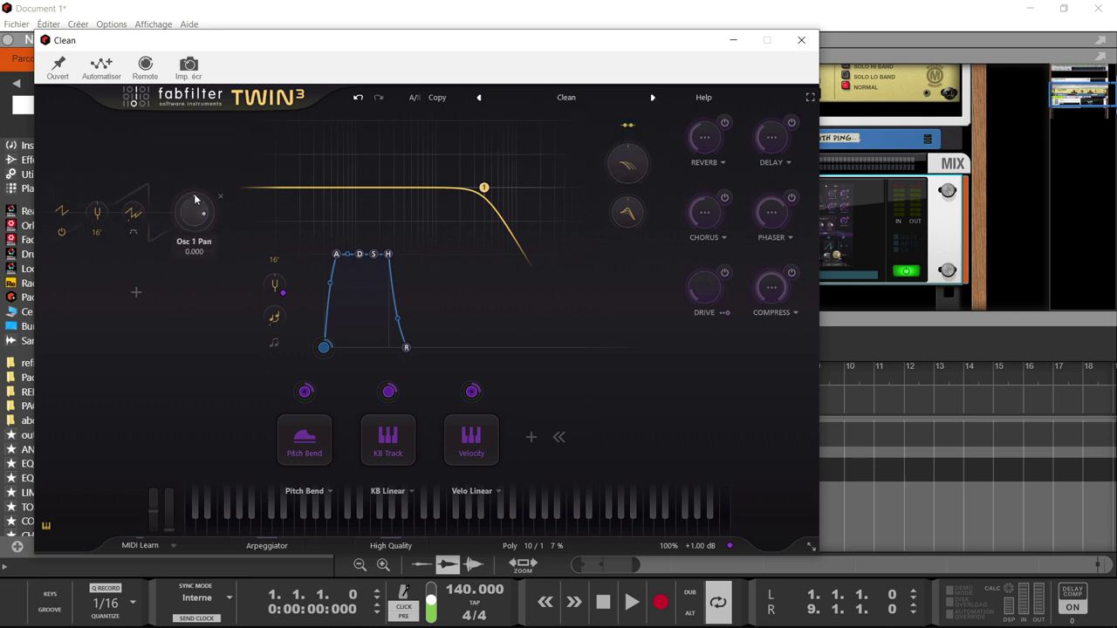
left_click_drag(195, 155, 194, 202)
left_click_drag(190, 247, 167, 257)
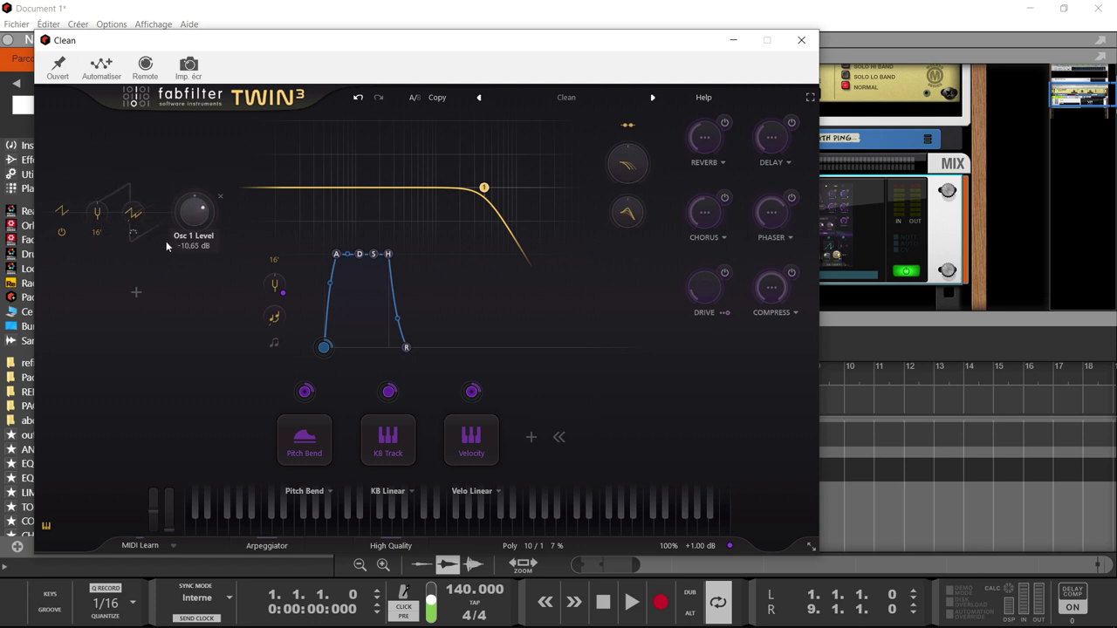
- Add three more oscillators below oscillator 1
left_click(135, 294)
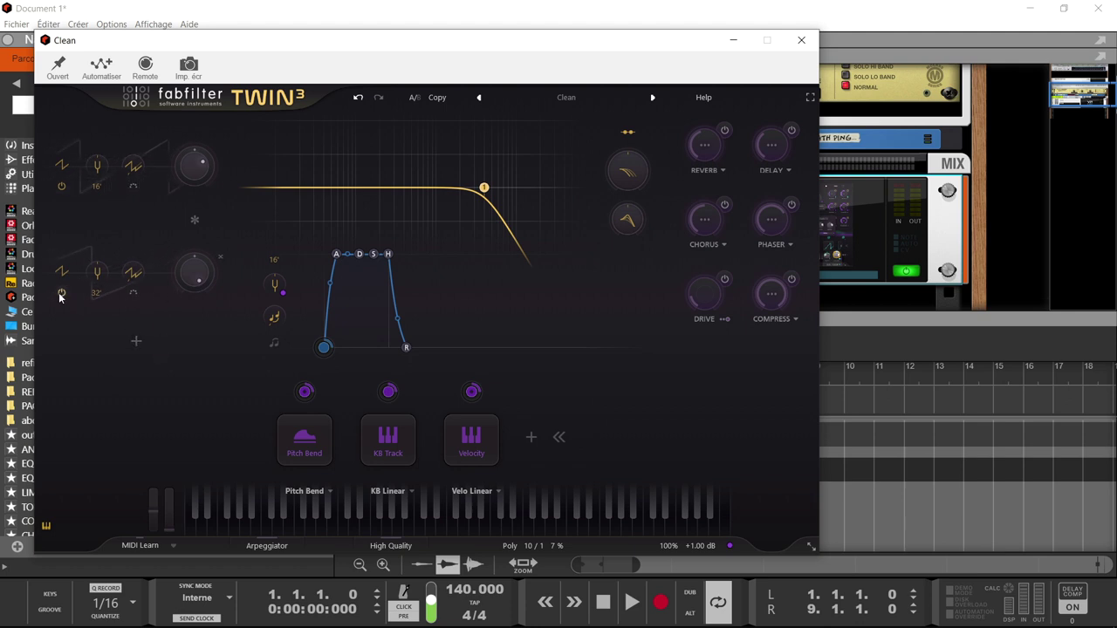
left_click(137, 342)
left_click(137, 347)
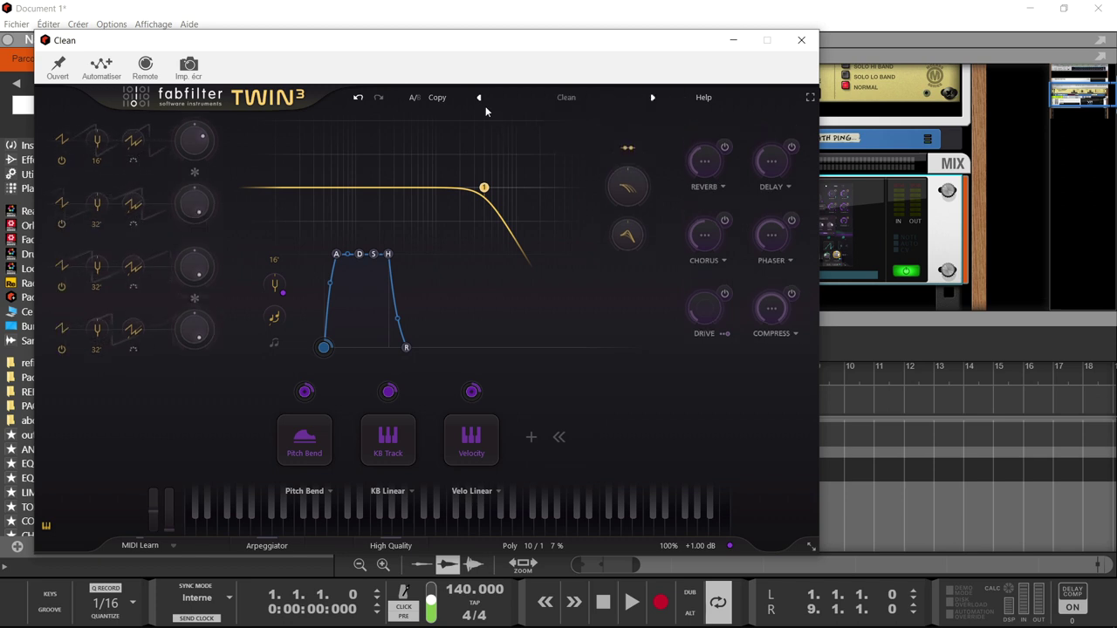
- Undo the oscillator additions and return to the single-oscillator Clean sound
left_click(358, 97)
left_click(358, 98)
left_click(358, 98)
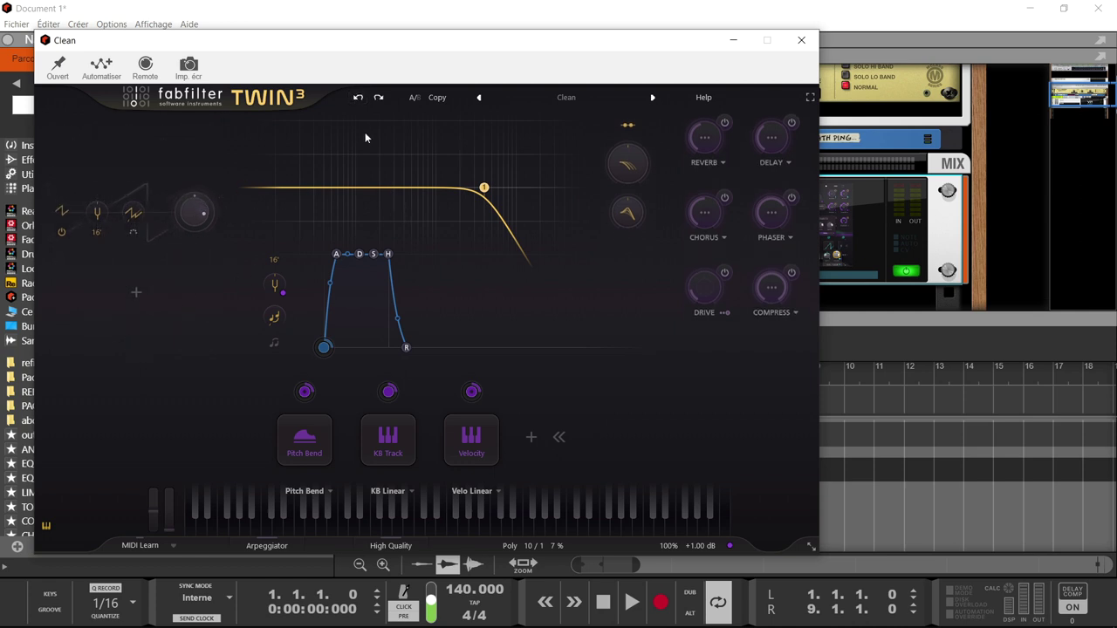
- Set filter 1's frequency to about 4650 Hz with a peak of about 0.026
mouse_move(468, 188)
mouse_move(502, 200)
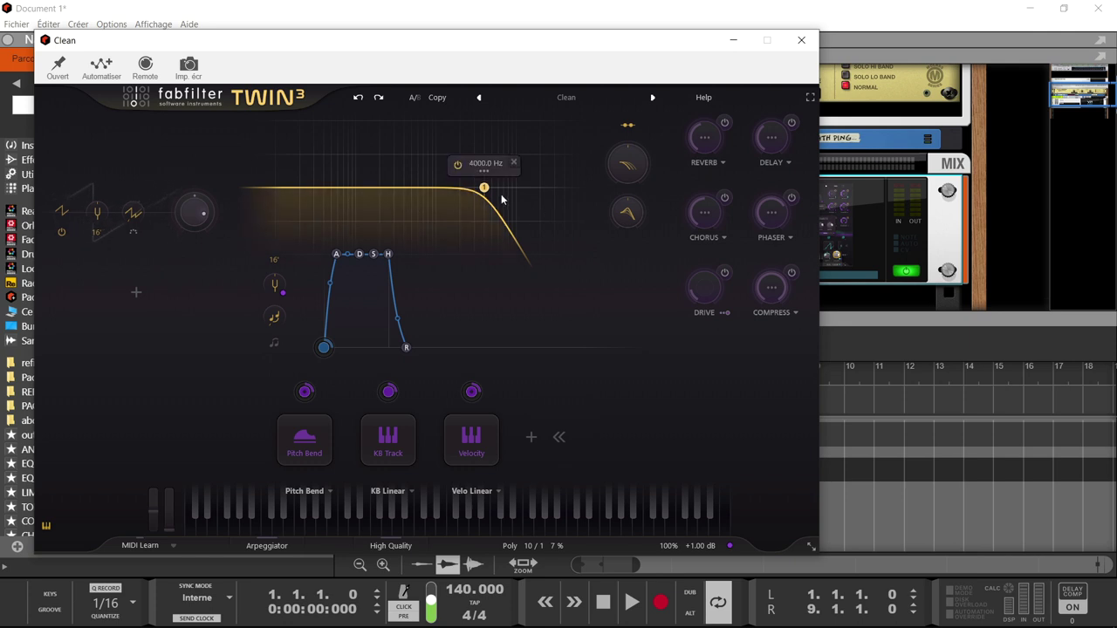
mouse_move(485, 191)
left_mouse_down()
mouse_move(493, 150)
mouse_move(493, 188)
left_mouse_up()
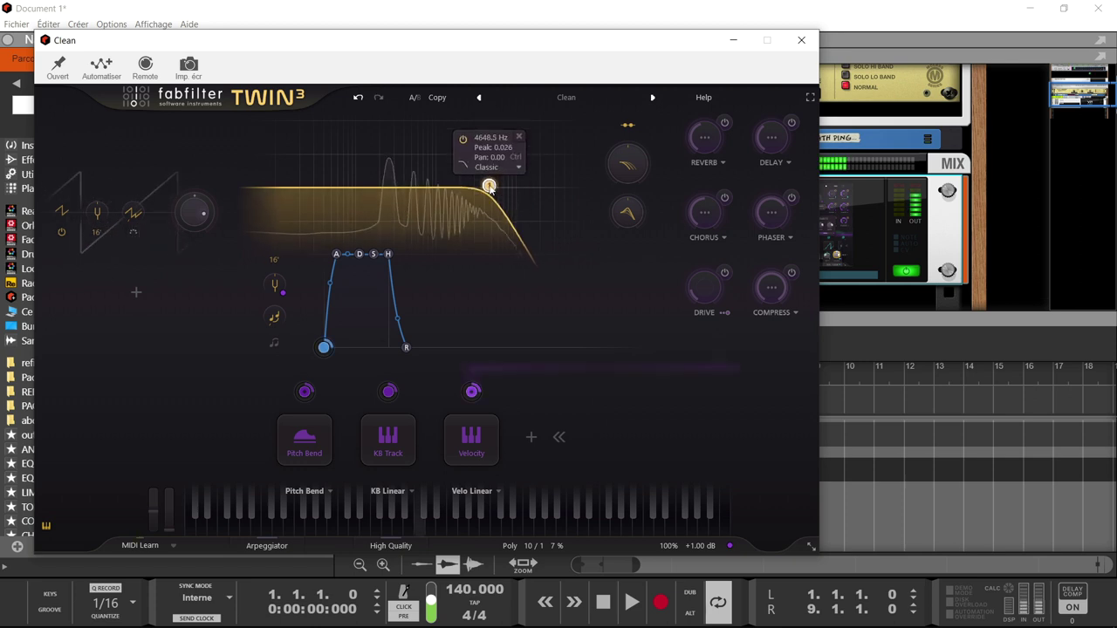
- Change oscillator 1's waveform to Sine and move filter 1 to about 1856 Hz with a peak of about 0.626
left_click(69, 215)
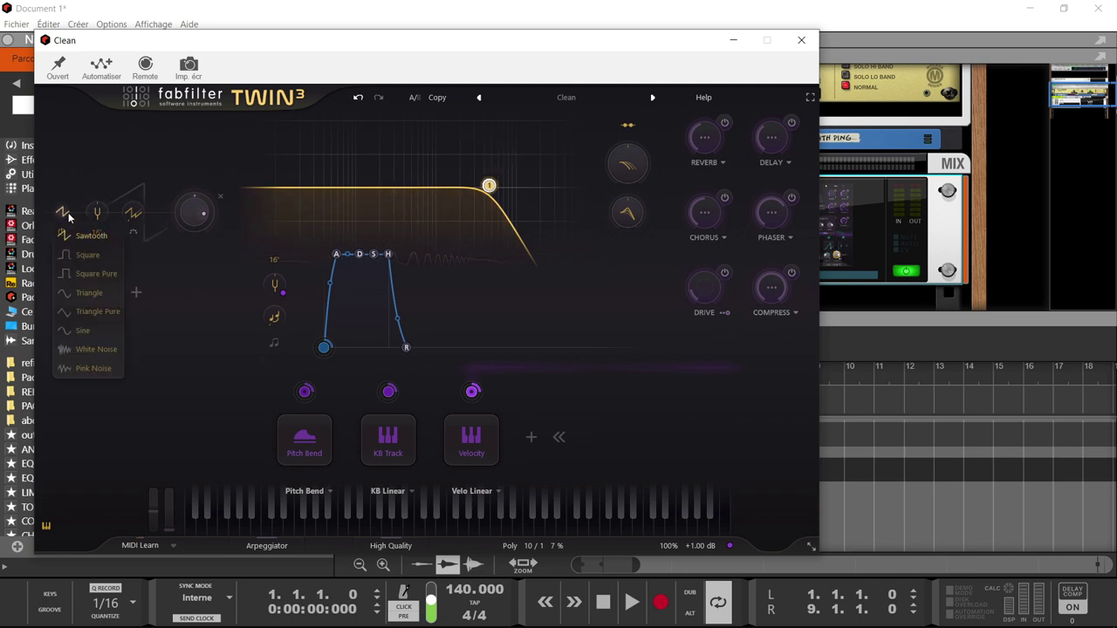
left_click(82, 332)
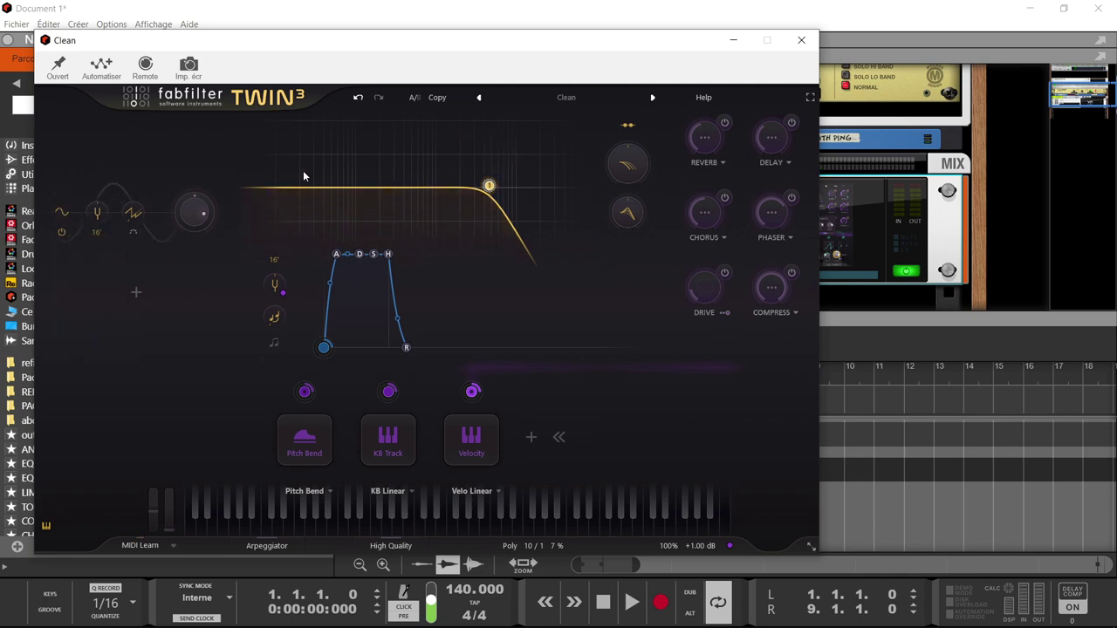
left_click_drag(489, 185, 457, 146)
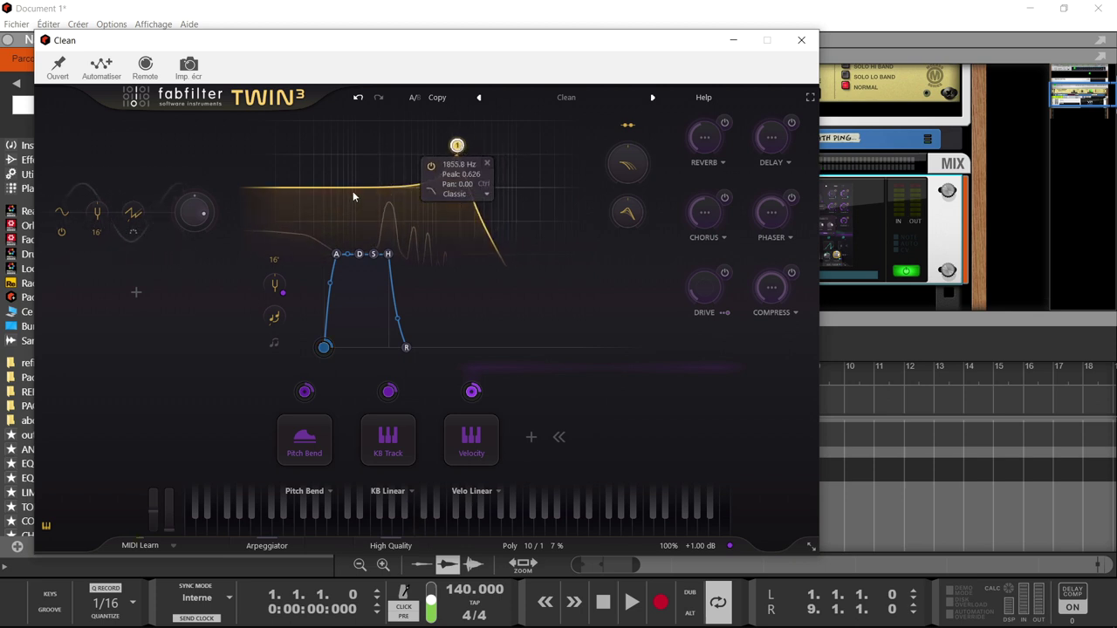
- Add a second filter on the filter curve at about 318 Hz with a peak of about 0.487
left_click(352, 187)
left_click_drag(352, 187, 383, 169)
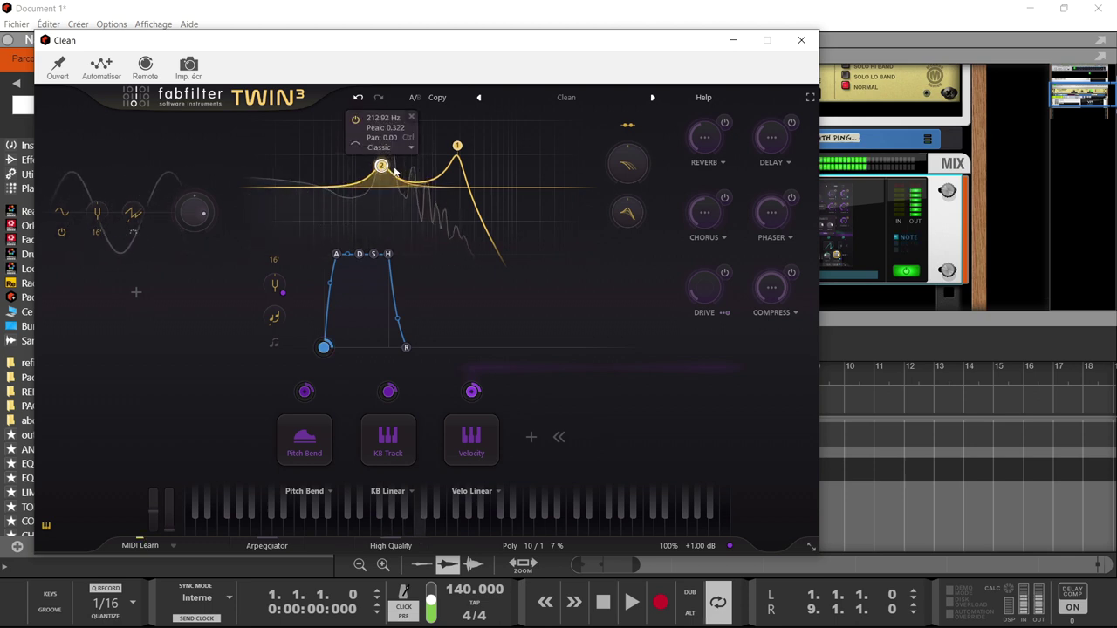
left_click_drag(381, 173, 395, 155)
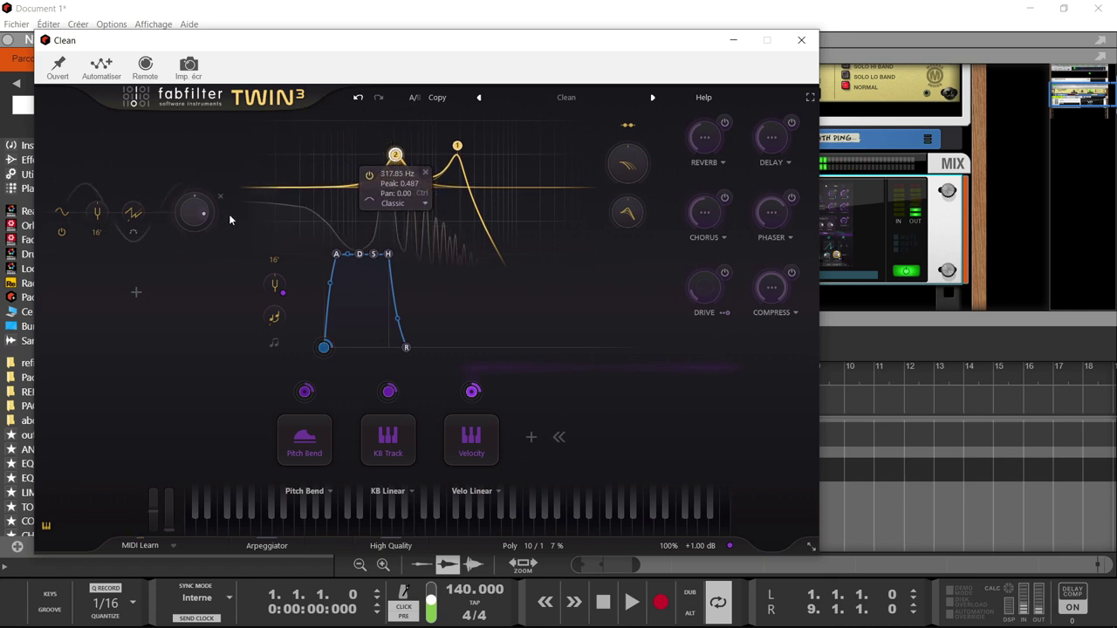
- Add a third filter on the filter curve, make it a High Pass, and set its frequency to about 243 Hz
double_click(290, 185)
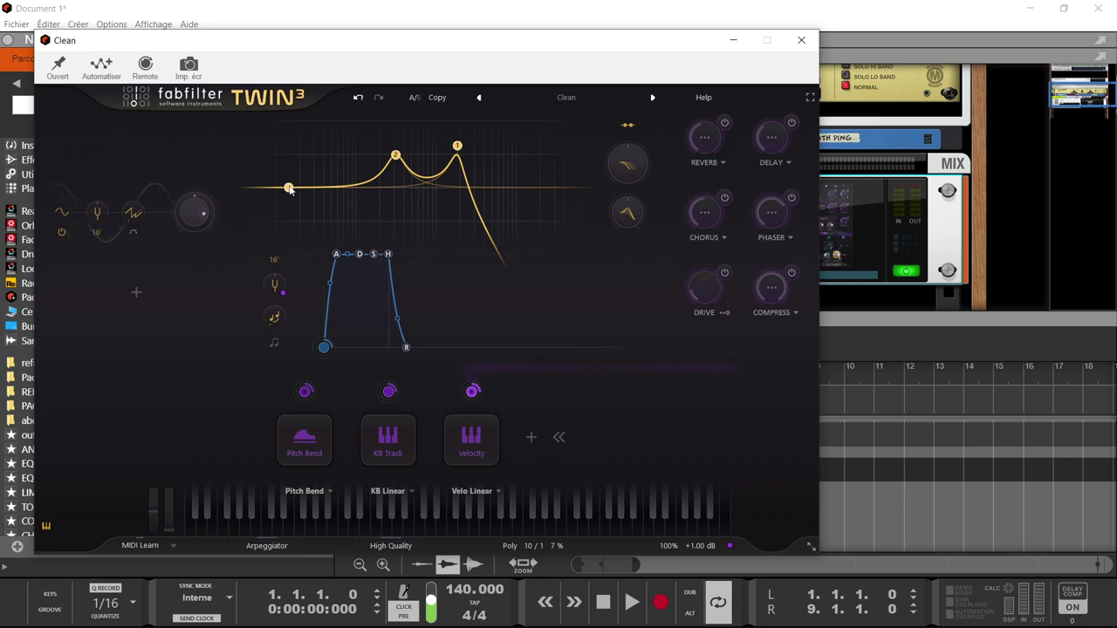
left_click(288, 188)
mouse_move(317, 171)
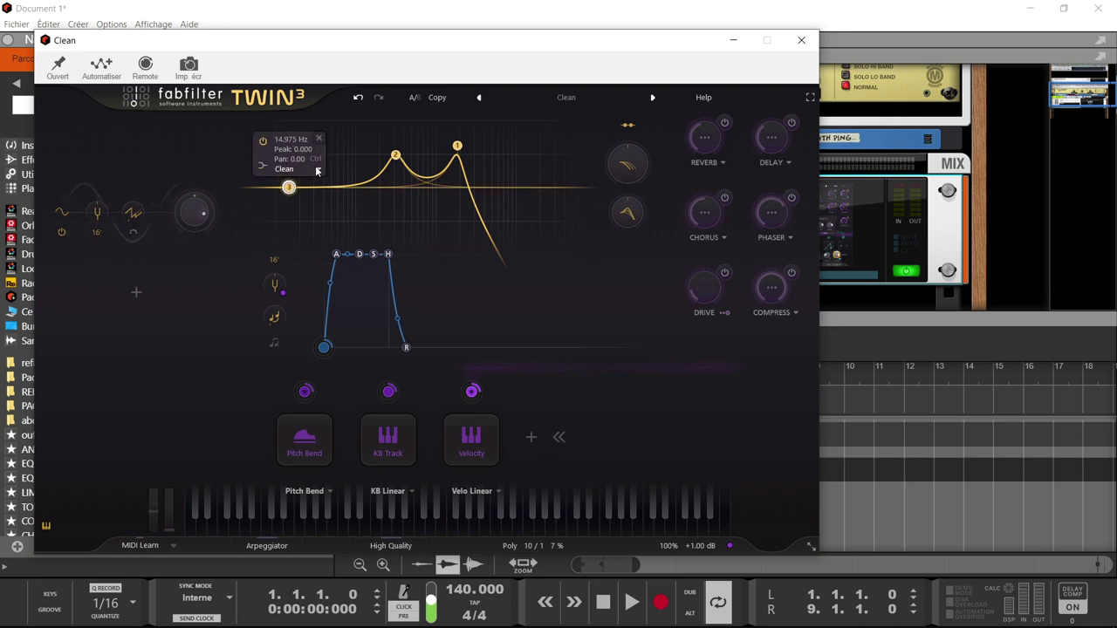
left_click(262, 167)
left_click(272, 196)
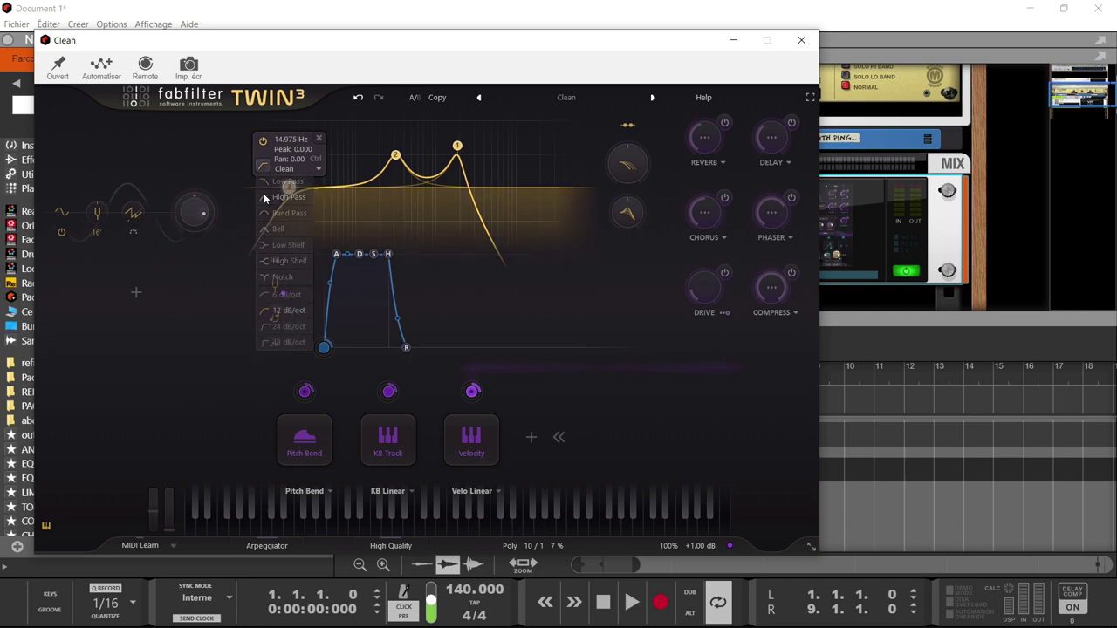
left_click_drag(291, 192, 389, 193)
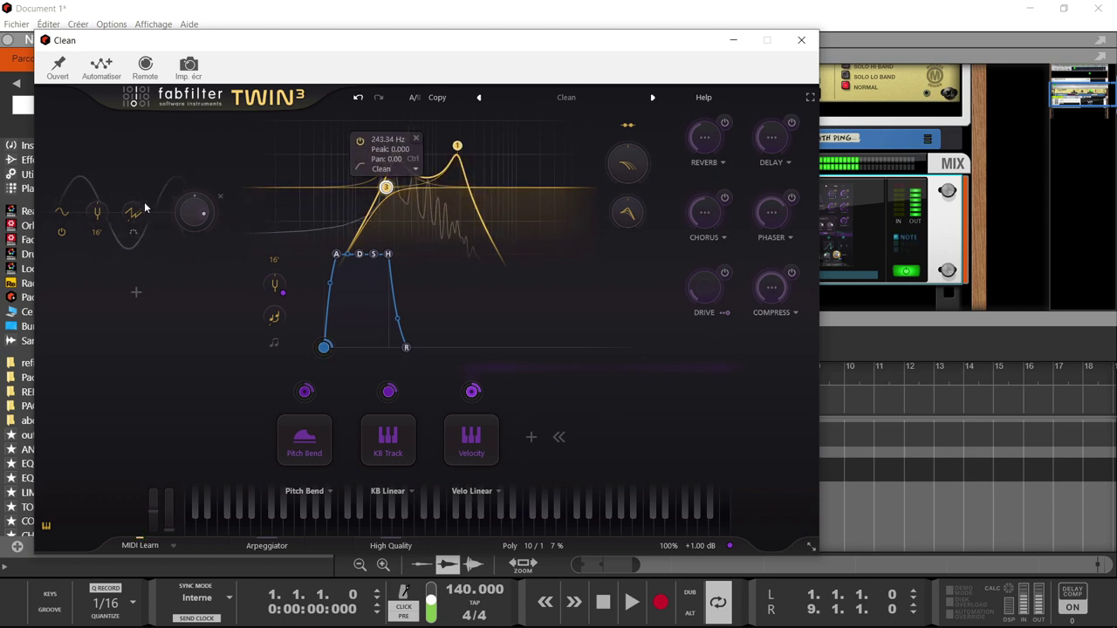
- Raise oscillator 1's sync amount until its waveform shows several cycles
left_click_drag(137, 215, 133, 160)
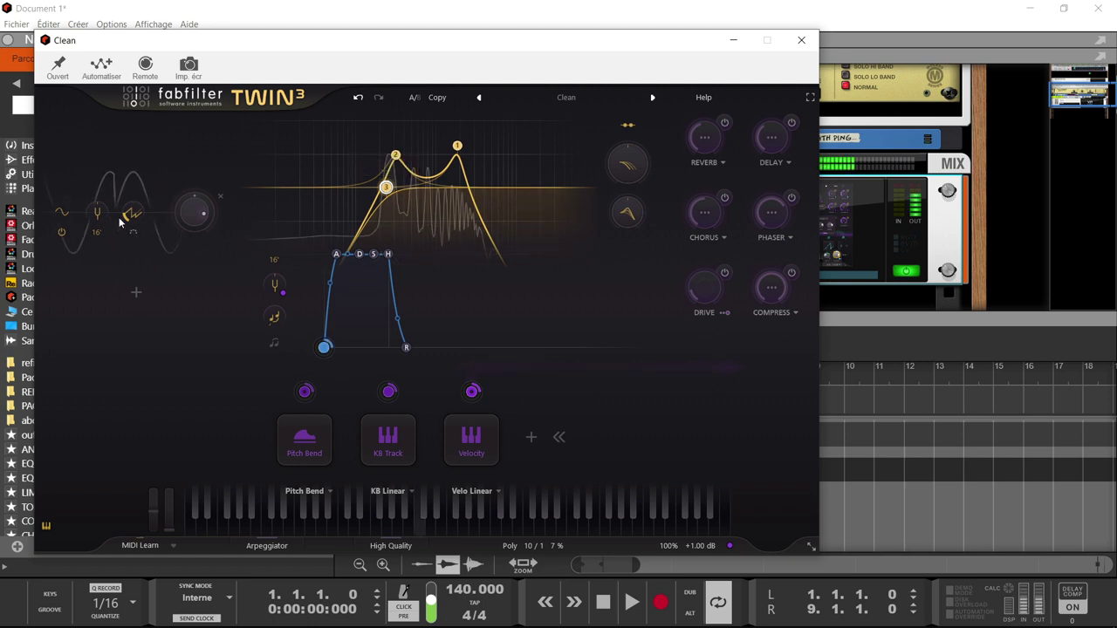
left_click_drag(144, 215, 138, 130)
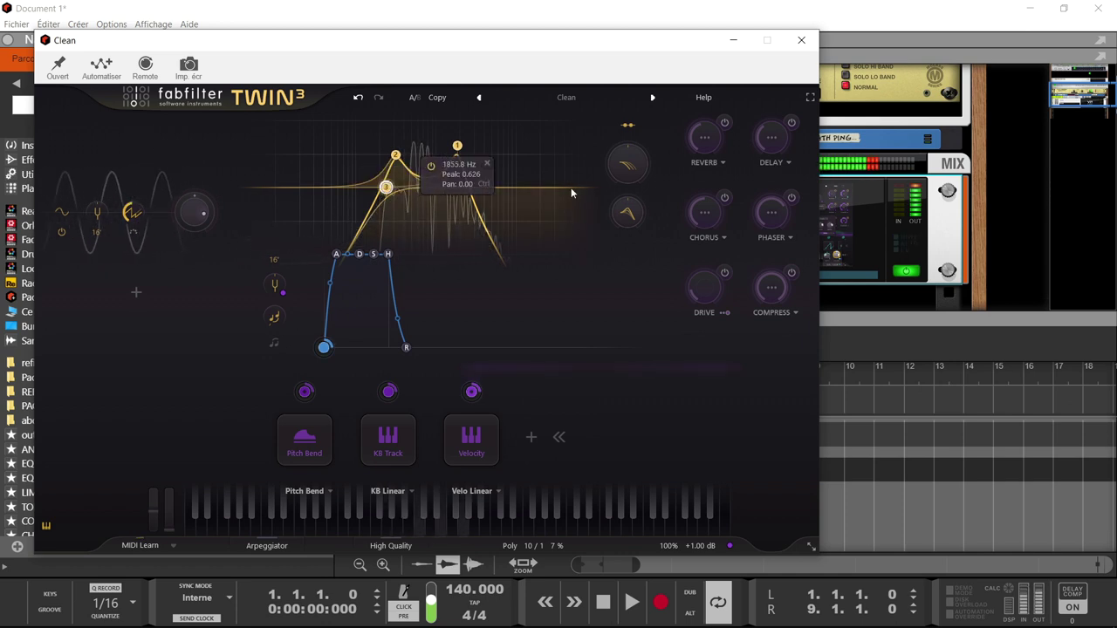
- Set the filter frequency offset to about -0.485 octaves and choose Serial filter routing
mouse_move(638, 164)
mouse_move(638, 164)
left_mouse_down()
mouse_move(622, 191)
mouse_move(603, 190)
mouse_move(623, 155)
mouse_move(608, 154)
mouse_move(626, 158)
mouse_move(617, 164)
left_mouse_up()
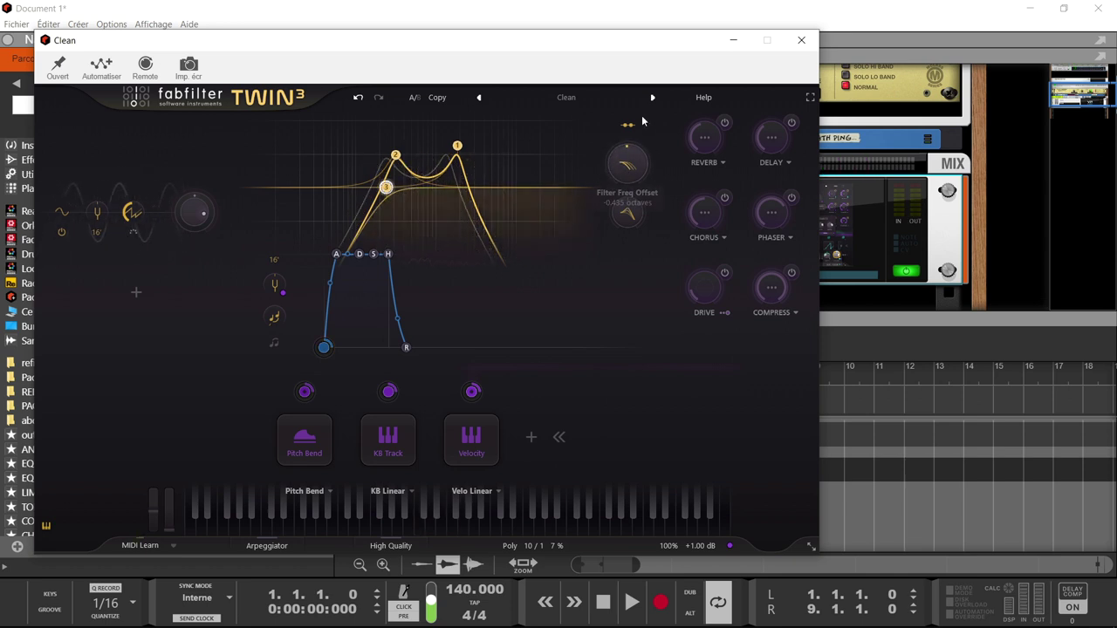
left_click(629, 127)
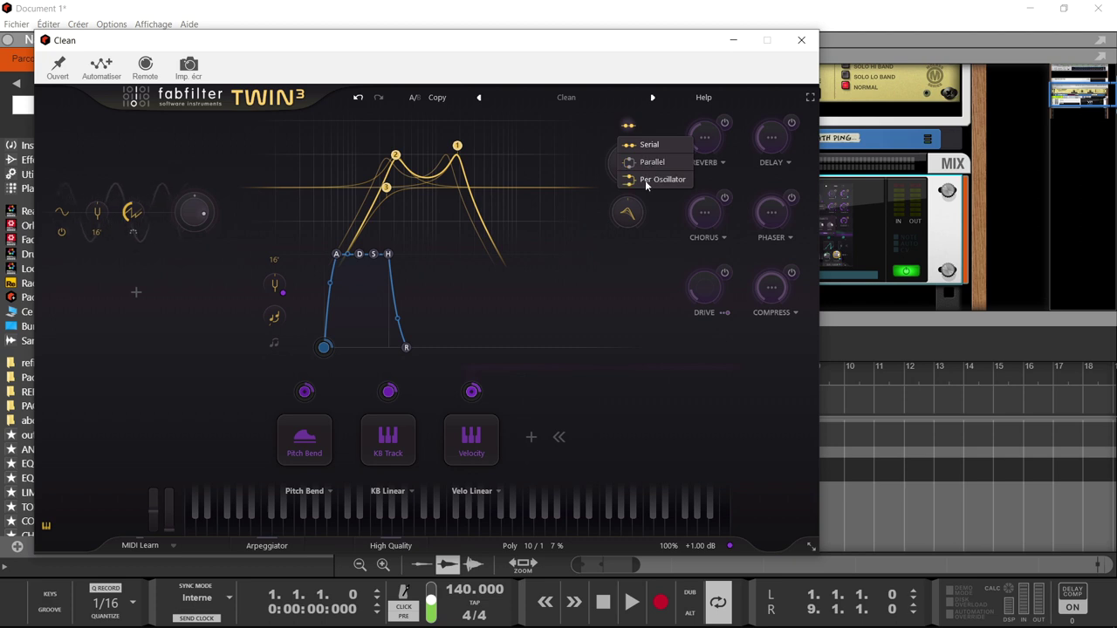
left_click(632, 146)
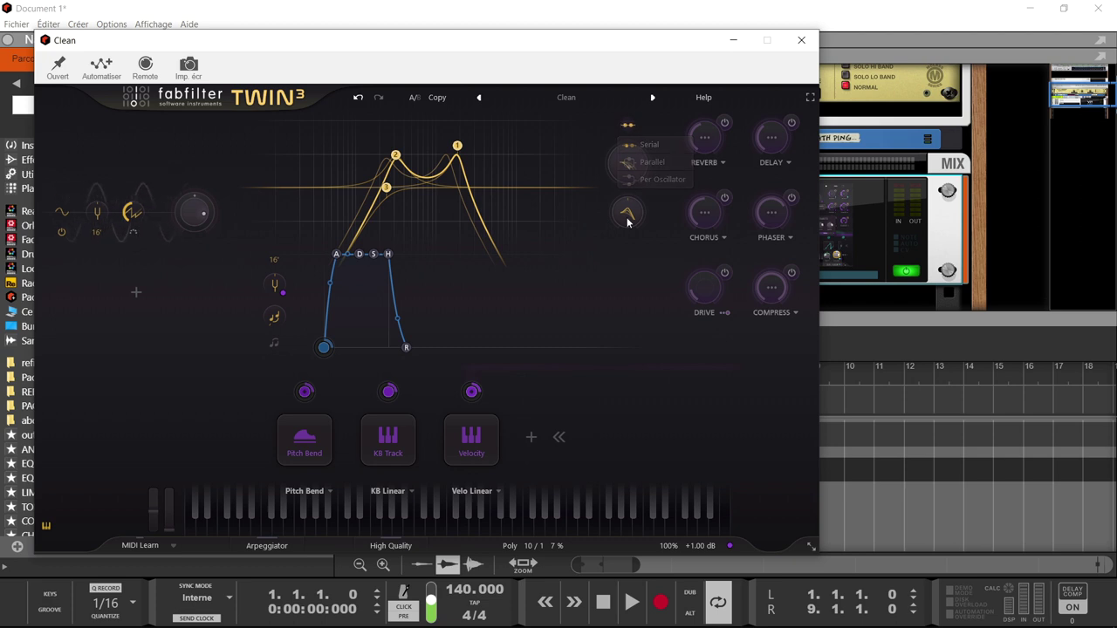
- Try the filter peak offset at -100% and at about 28.5%
left_click_drag(625, 213, 598, 258)
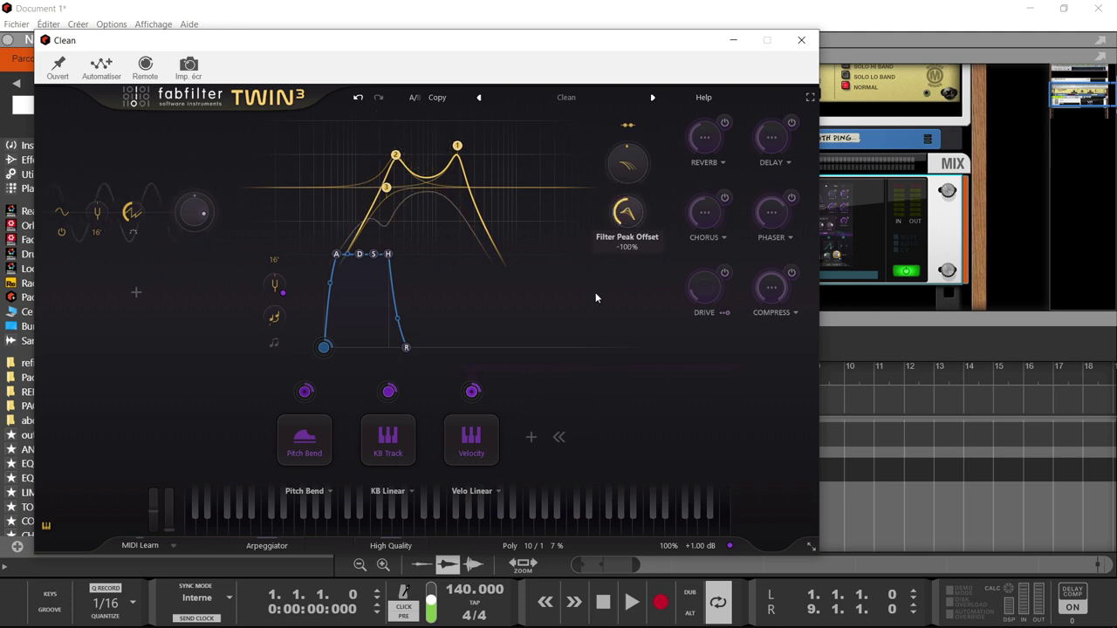
left_click_drag(594, 303, 524, 192)
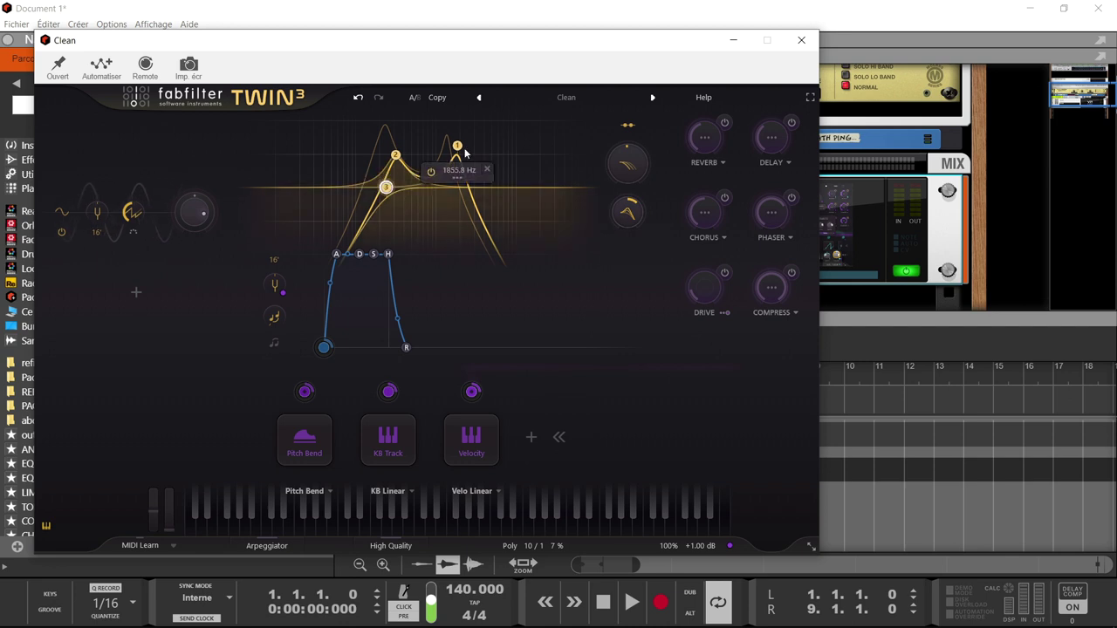
mouse_move(624, 218)
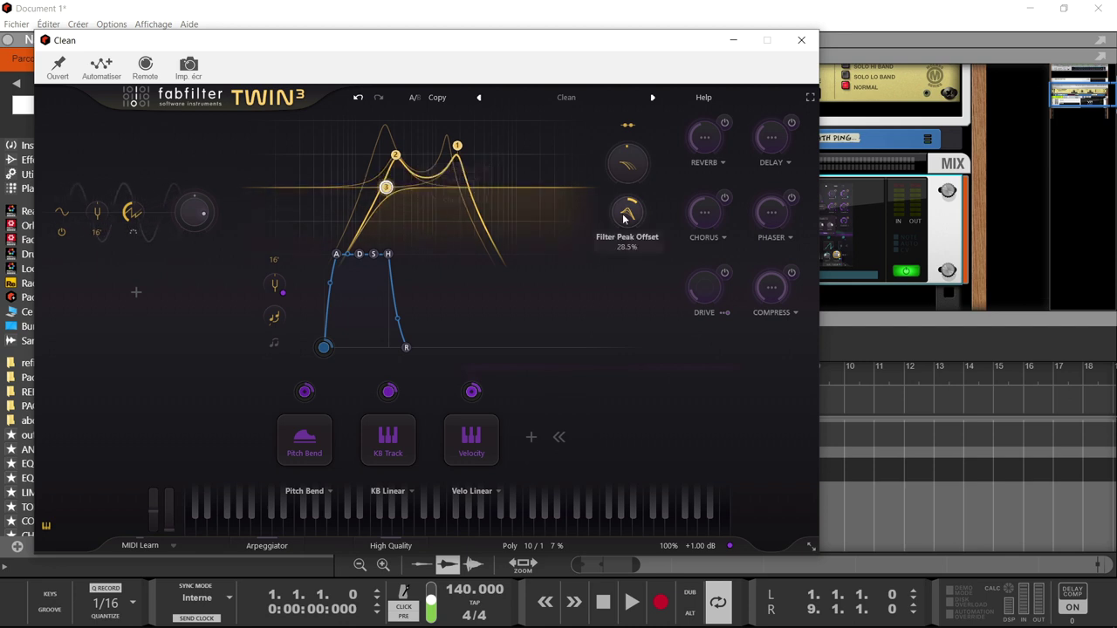
mouse_move(515, 172)
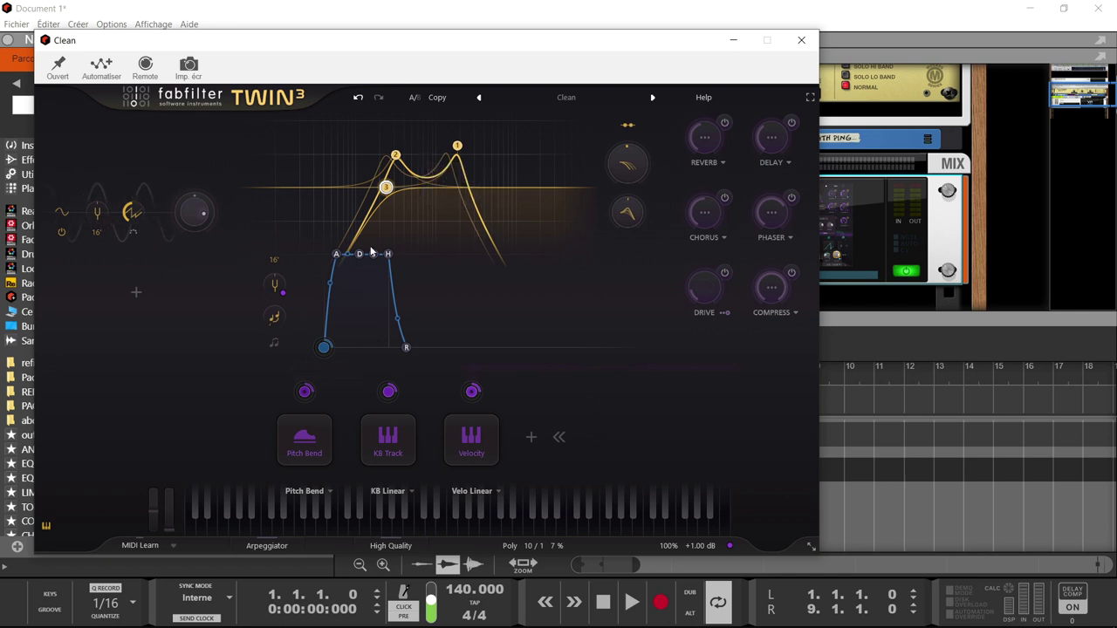
- Shorten the main envelope's attack to about 0.1 ms, and lengthen its decay while lowering the sustain to about -3.16 dB
mouse_move(330, 347)
left_click_drag(336, 254, 312, 258)
mouse_move(354, 260)
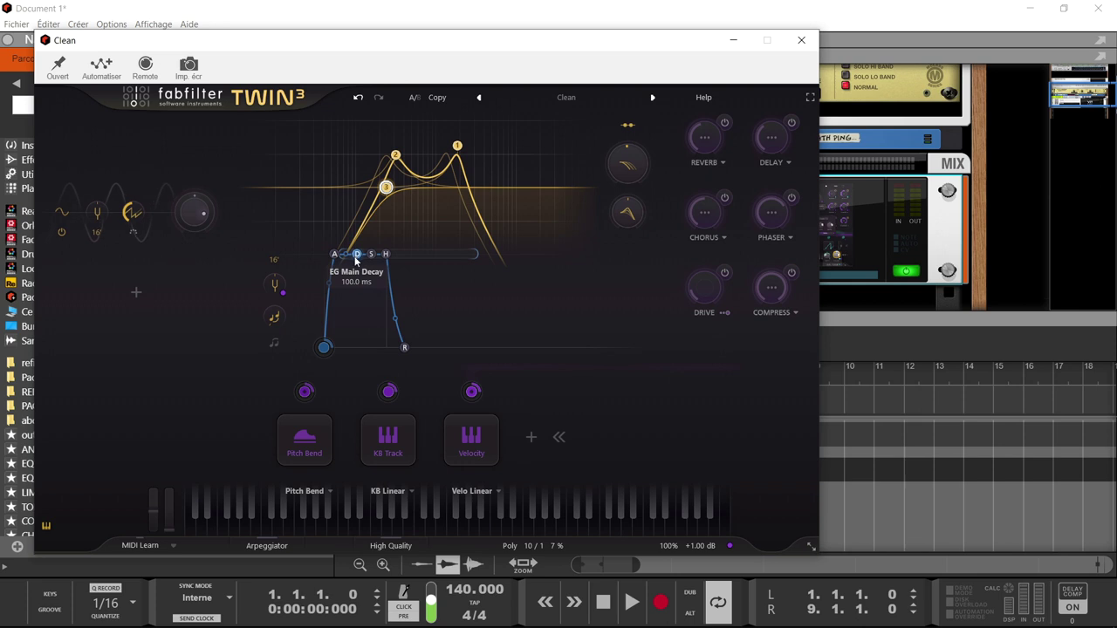
left_click_drag(356, 260, 429, 283)
- Lengthen the main envelope's release to about 408 ms
mouse_move(450, 348)
left_click_drag(452, 348, 496, 346)
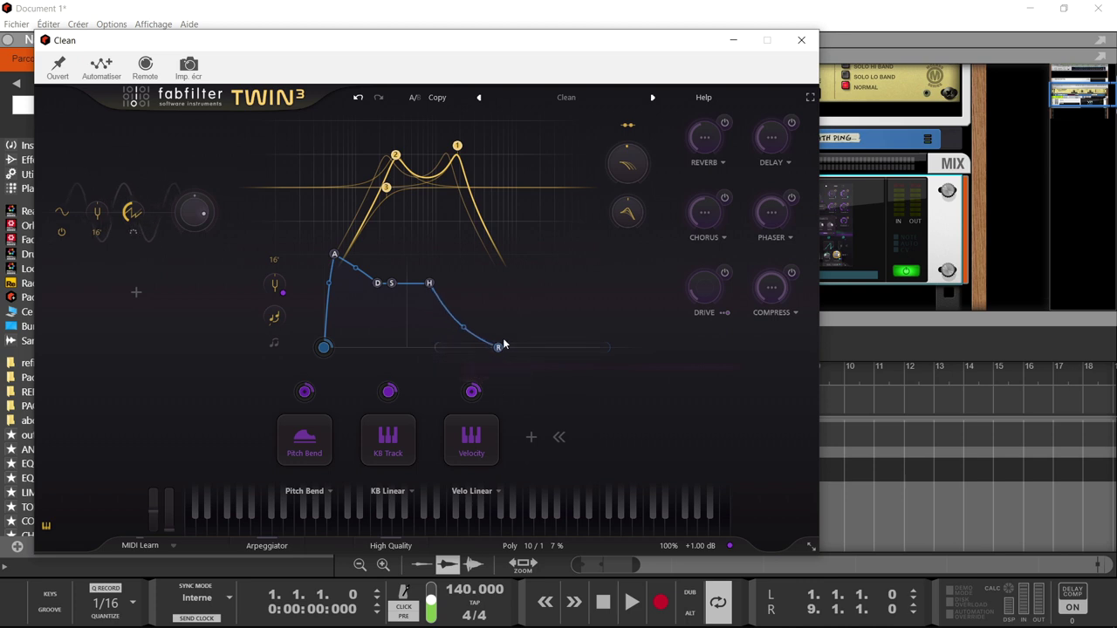
mouse_move(500, 355)
left_click_drag(499, 353, 567, 344)
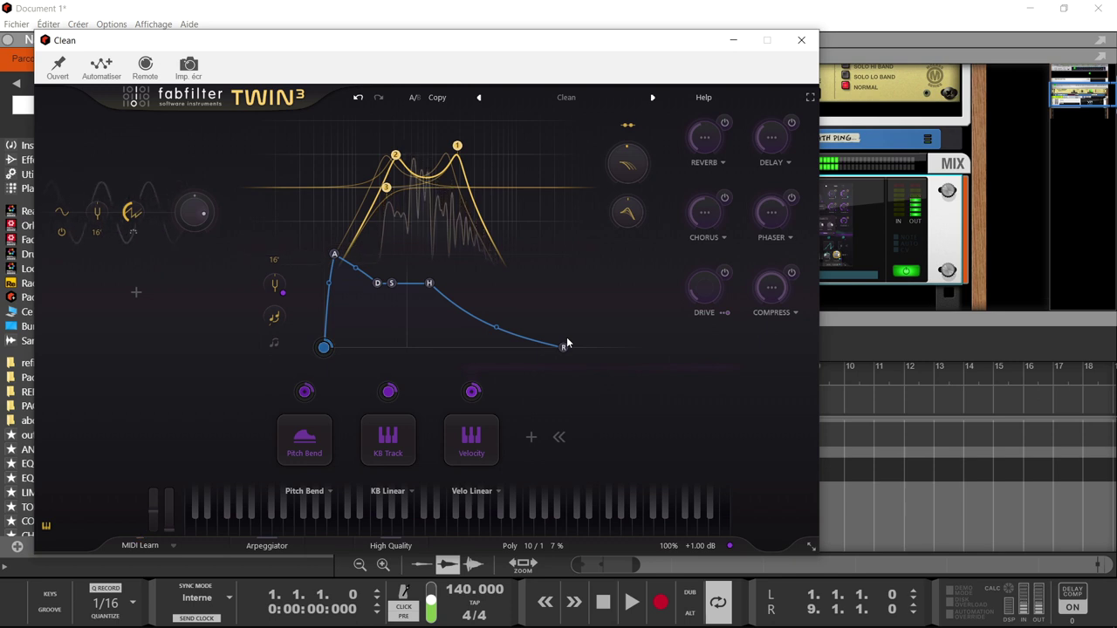
mouse_move(564, 349)
left_click_drag(564, 349, 495, 349)
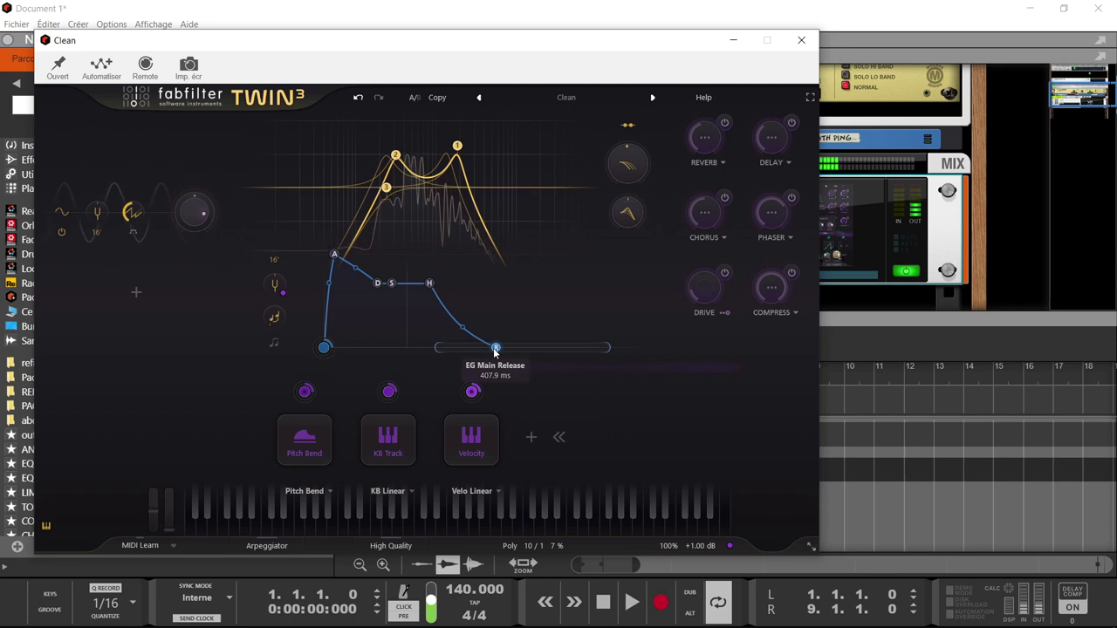
- Bend the main envelope's attack and decay curves and raise the sustain level slightly
mouse_move(392, 283)
left_mouse_down()
mouse_move(392, 259)
mouse_move(392, 283)
left_mouse_up()
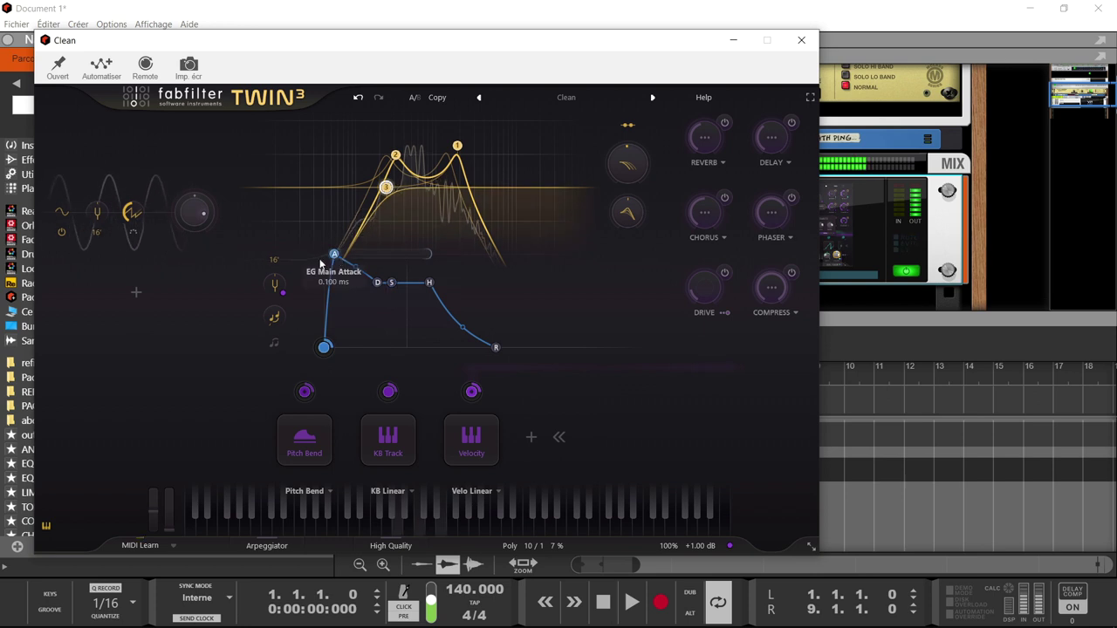
left_click_drag(329, 288, 353, 297)
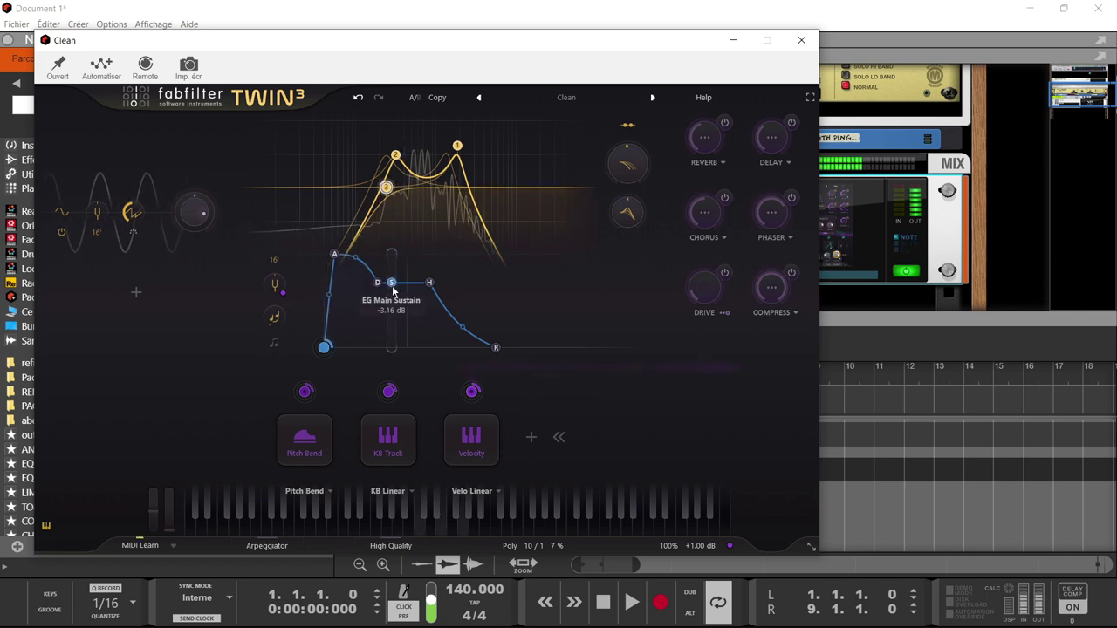
left_click_drag(391, 285, 391, 275)
- Bow the main envelope's release curve outward and set the release time to about 593 ms
left_click_drag(463, 325, 464, 280)
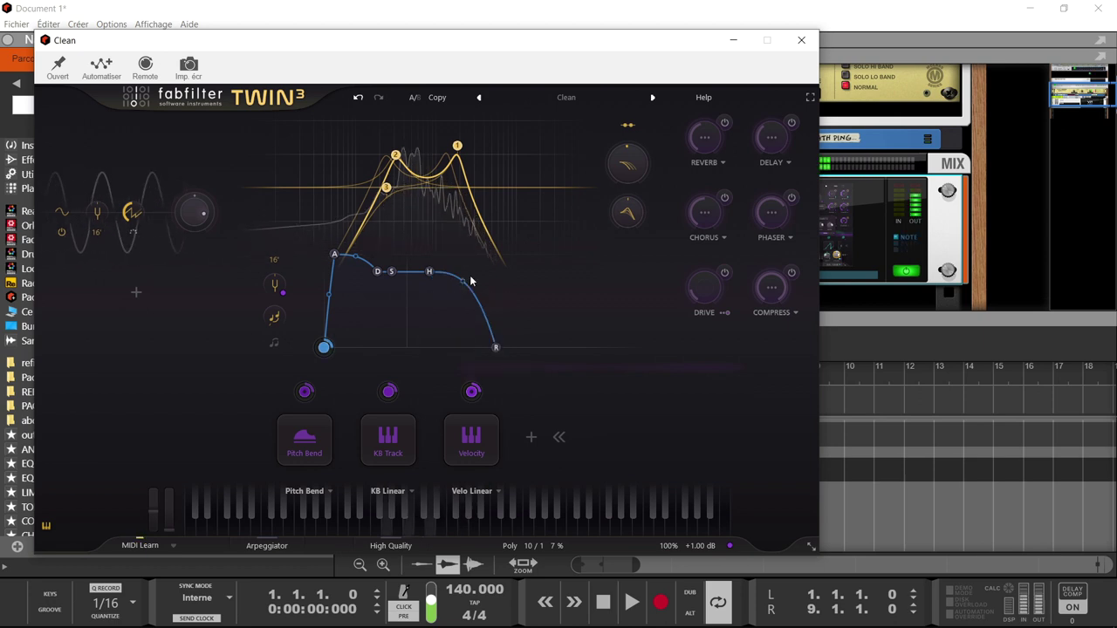
mouse_move(495, 349)
left_click_drag(496, 349, 513, 350)
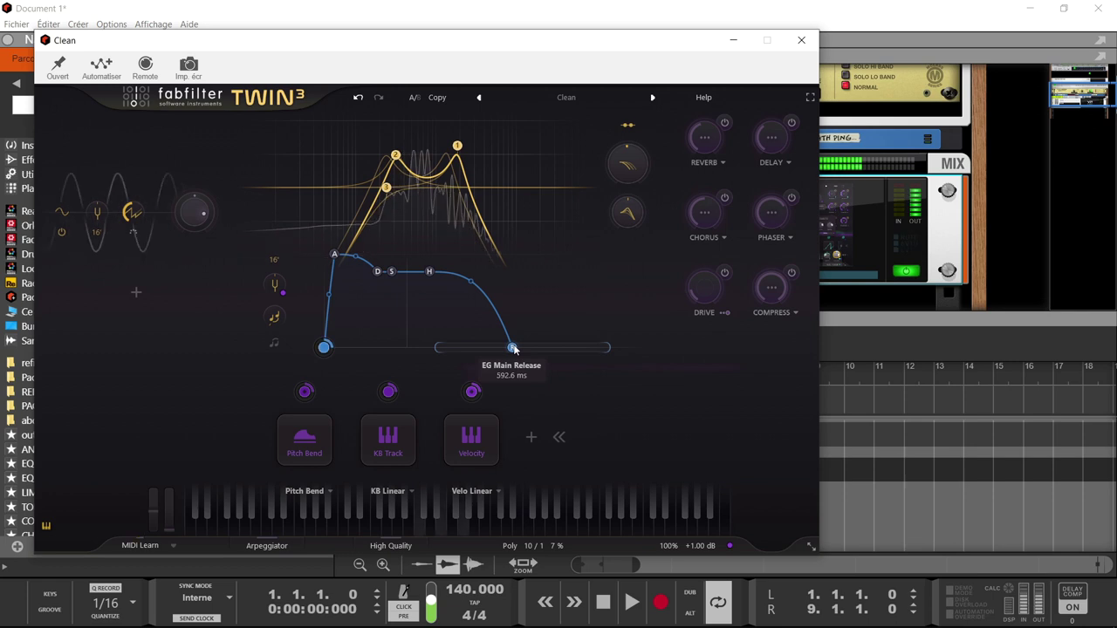
- Examine the delay, reverb, chorus, phaser and drive effects, including the chorus presets and the phaser mode options
mouse_move(771, 140)
mouse_move(711, 138)
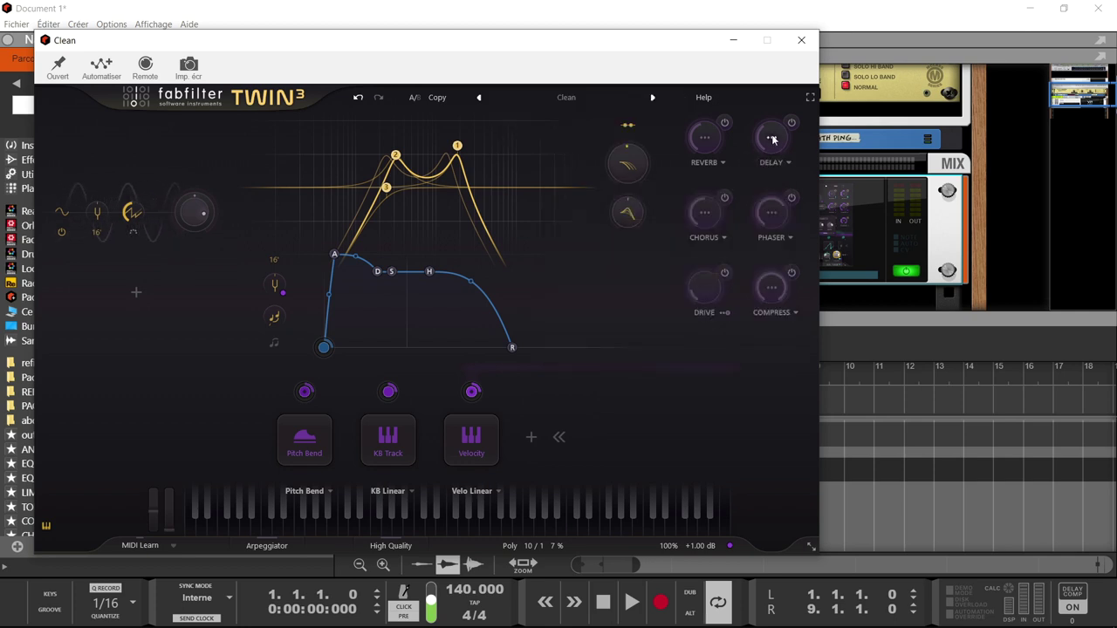
mouse_move(705, 221)
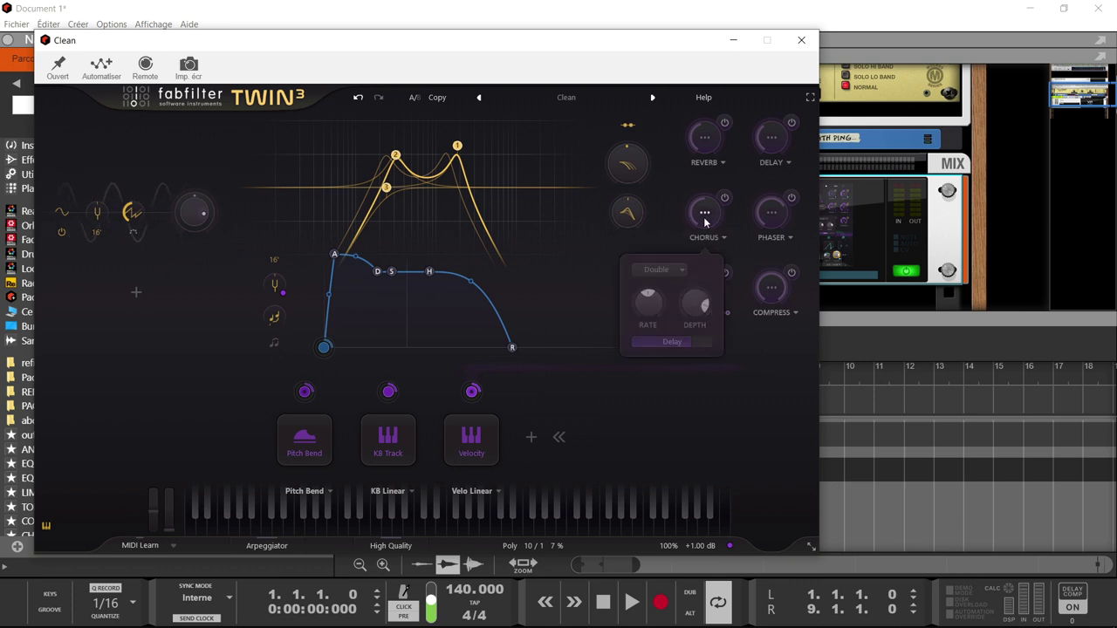
left_click(723, 238)
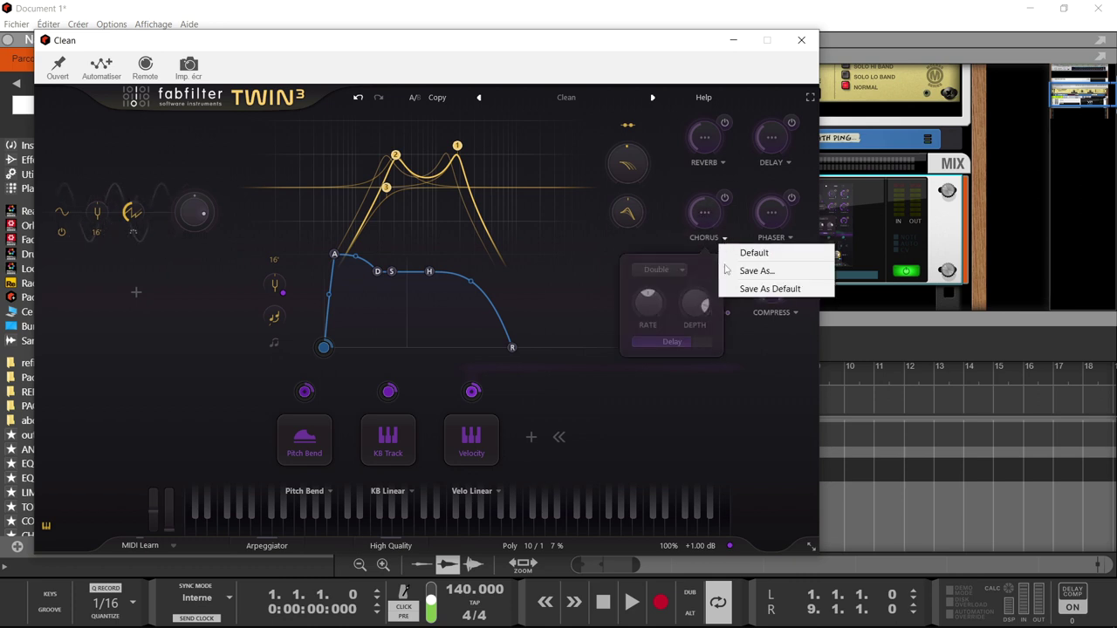
left_click(773, 213)
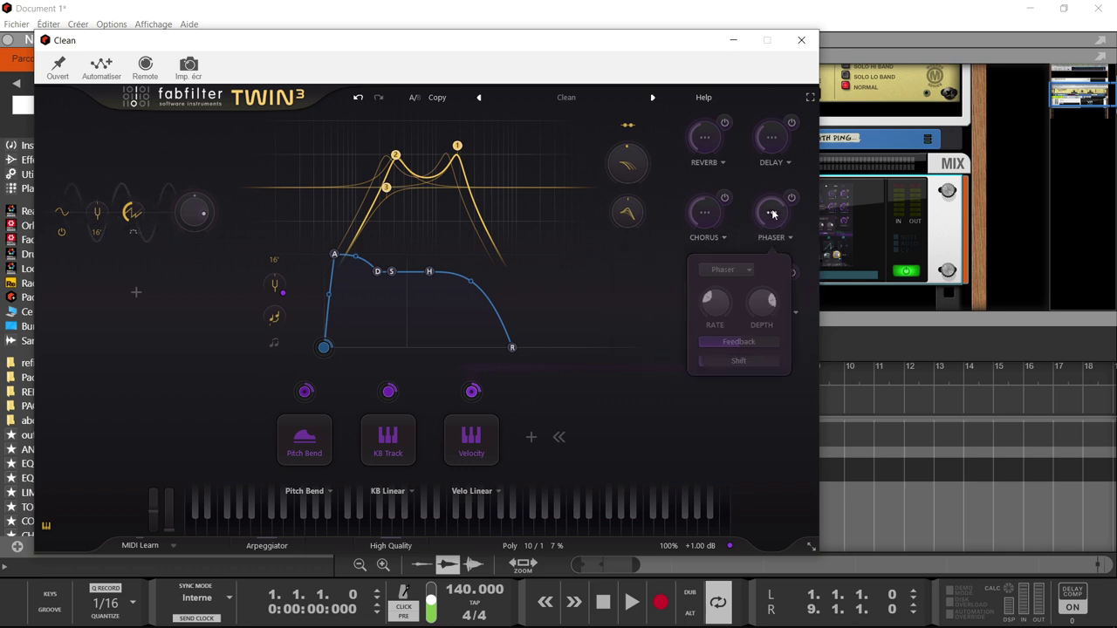
left_click(751, 272)
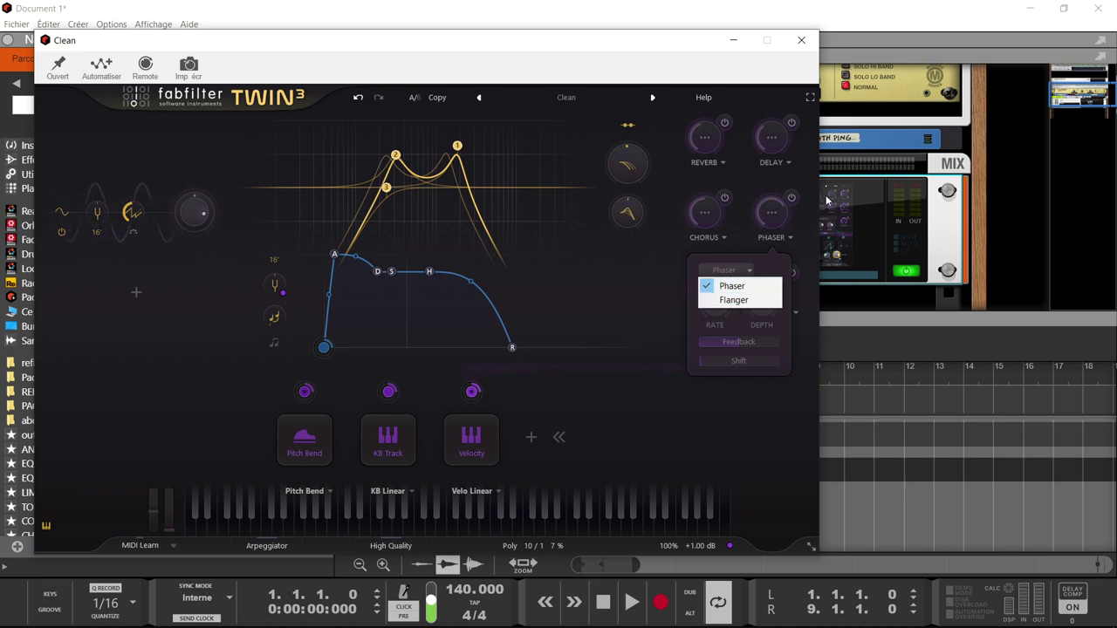
left_click(702, 294)
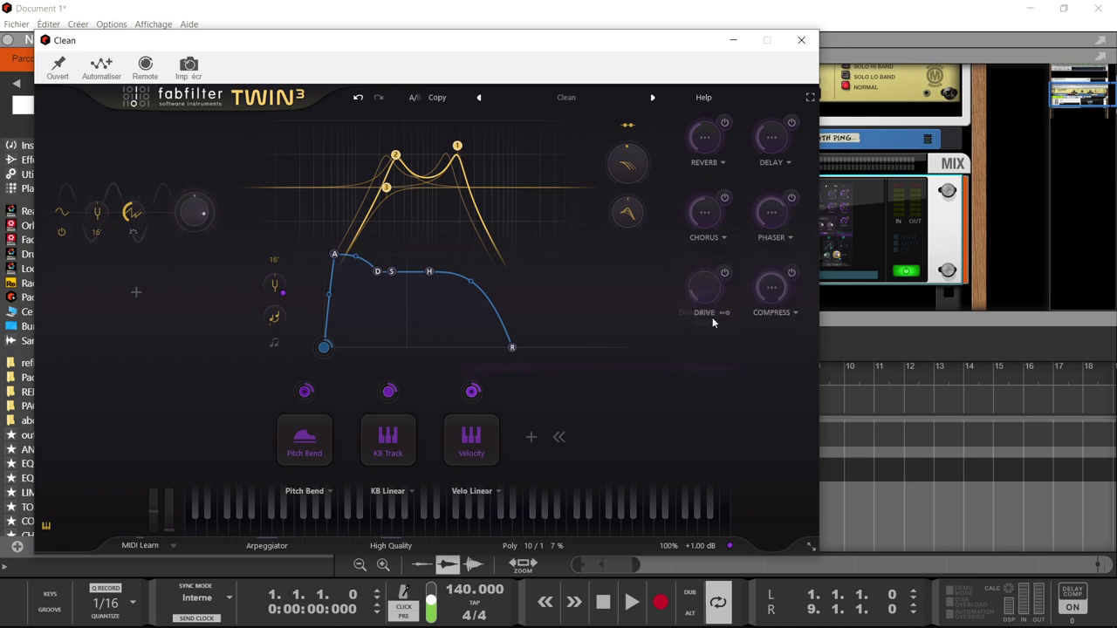
- Enable the compressor effect and toggle its Auto Gain option
left_click(794, 314)
left_click(769, 288)
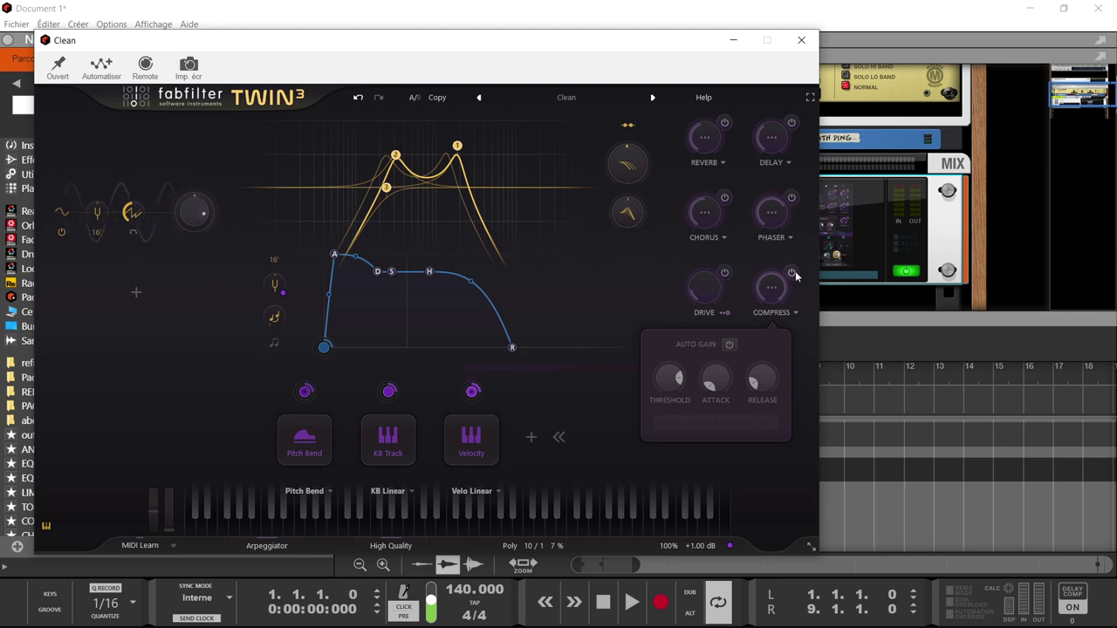
left_click(792, 274)
left_click(733, 346)
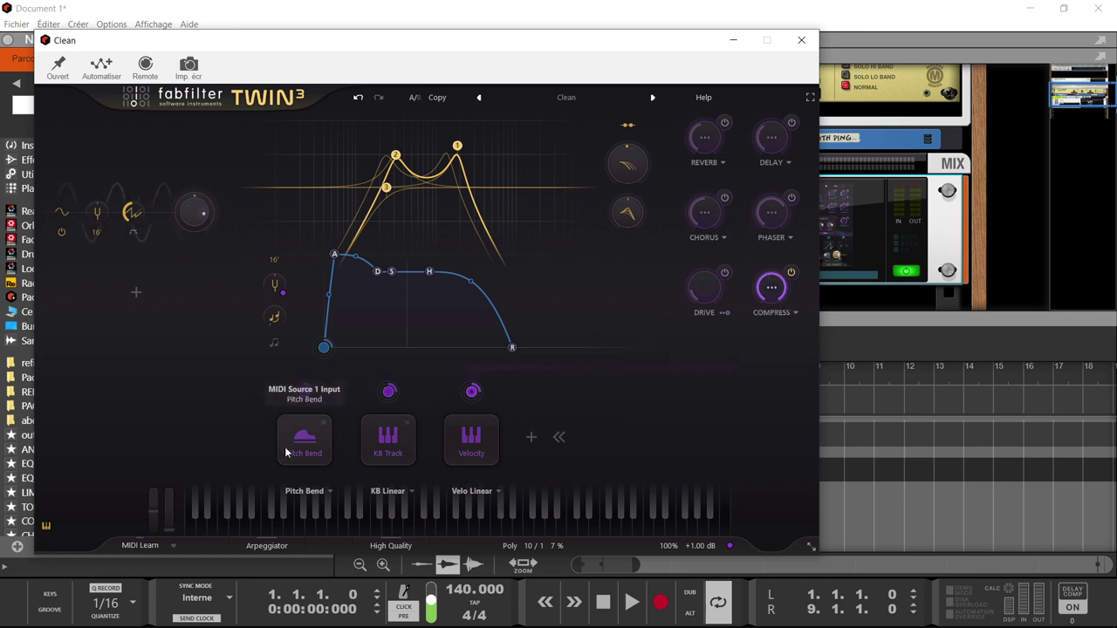
- Add a new XLFO modulation source and sync its rate to 1/4
left_click(532, 439)
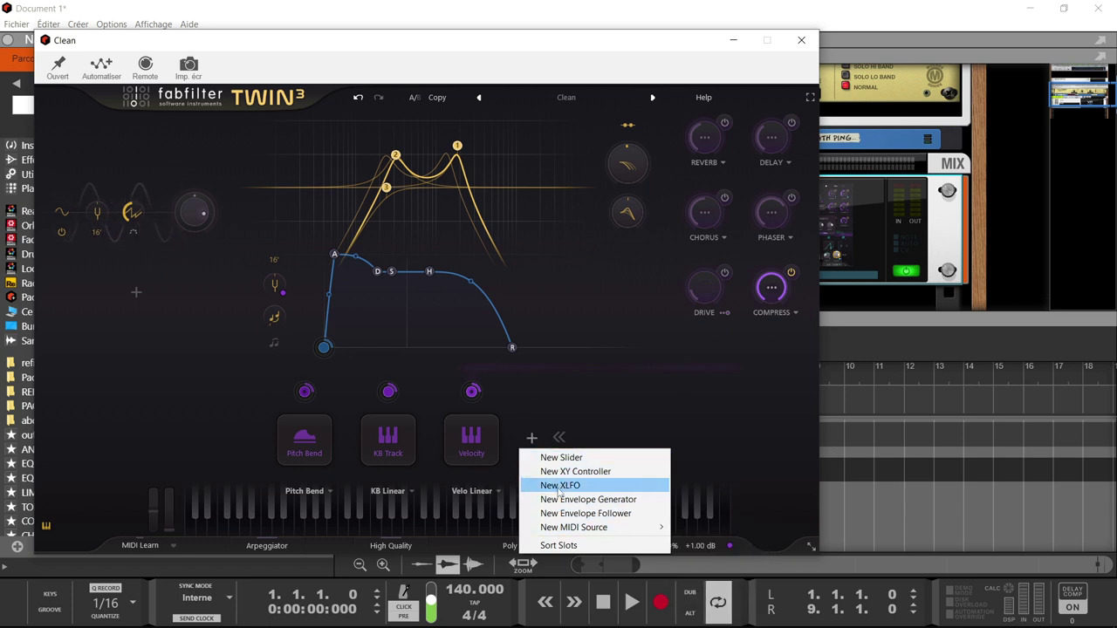
mouse_move(624, 531)
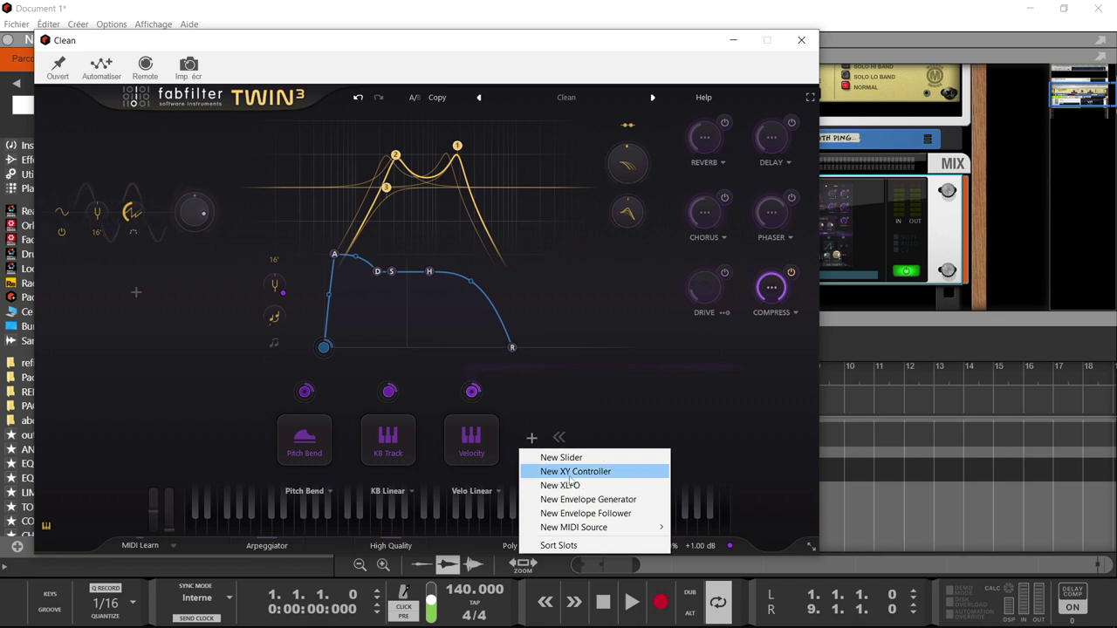
left_click(568, 487)
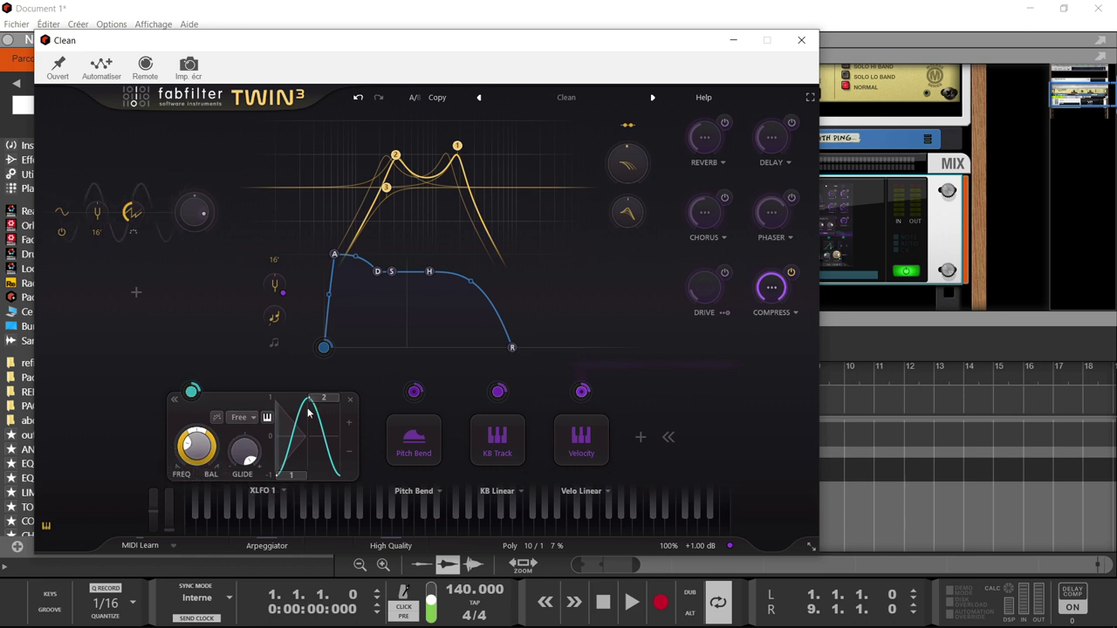
left_click(241, 418)
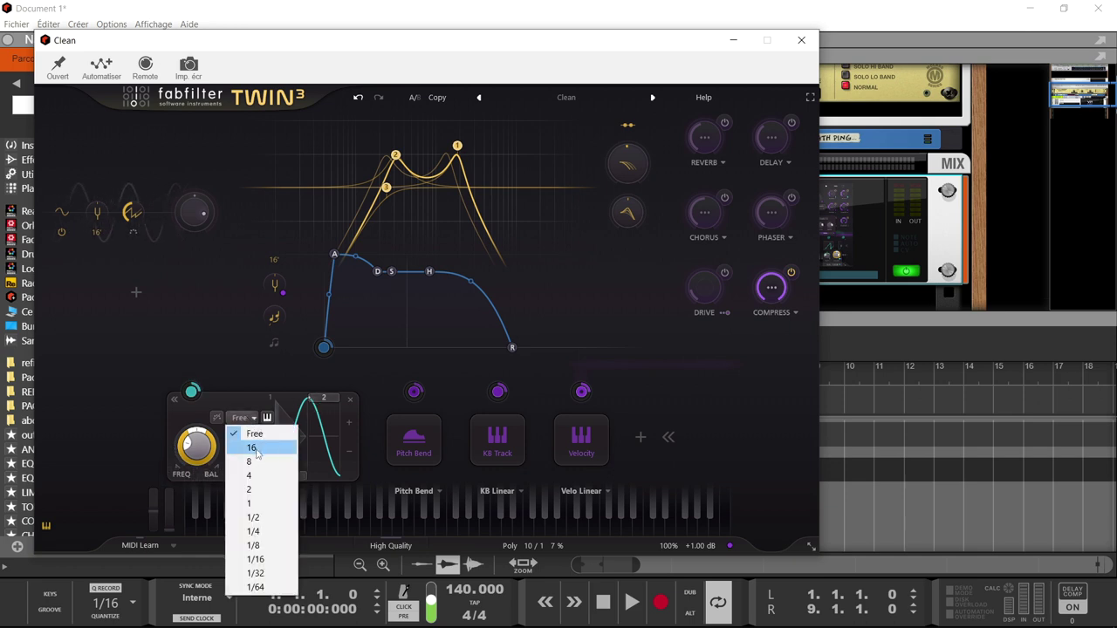
left_click(254, 531)
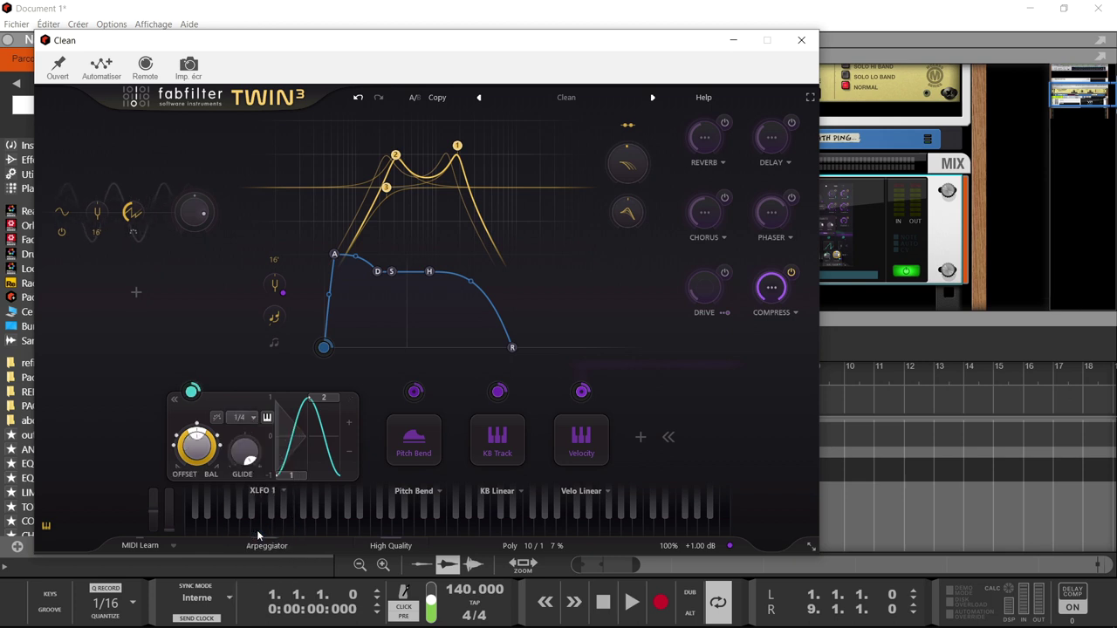
left_click(191, 393)
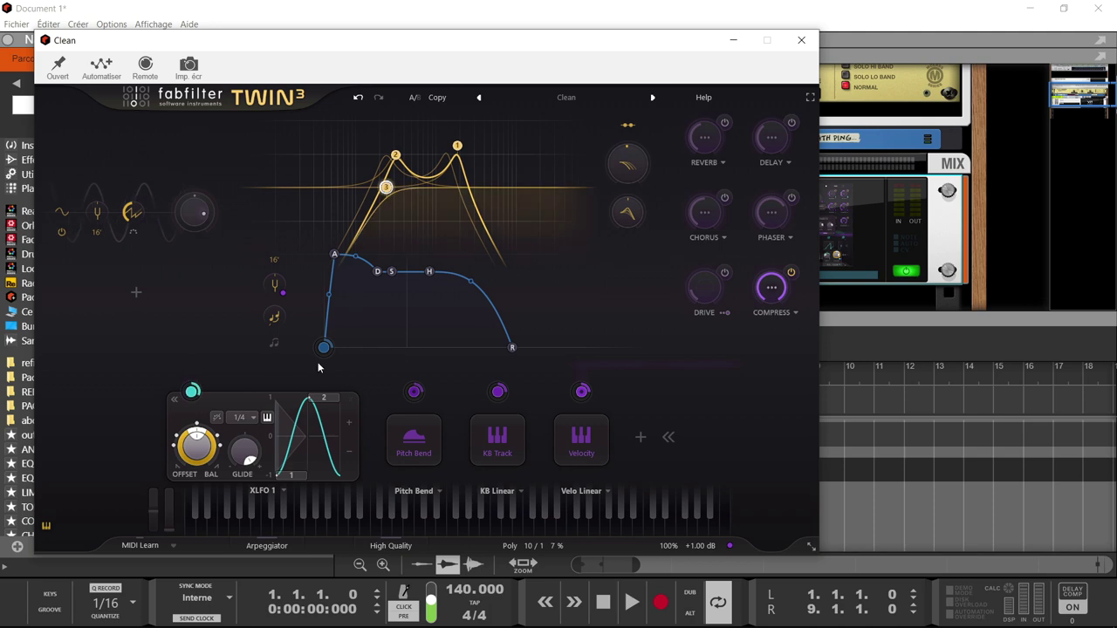
- Assign XLFO 1 to the Filter Freq Offset and shorten the main envelope's release to about 270 ms
left_click_drag(193, 394, 626, 167)
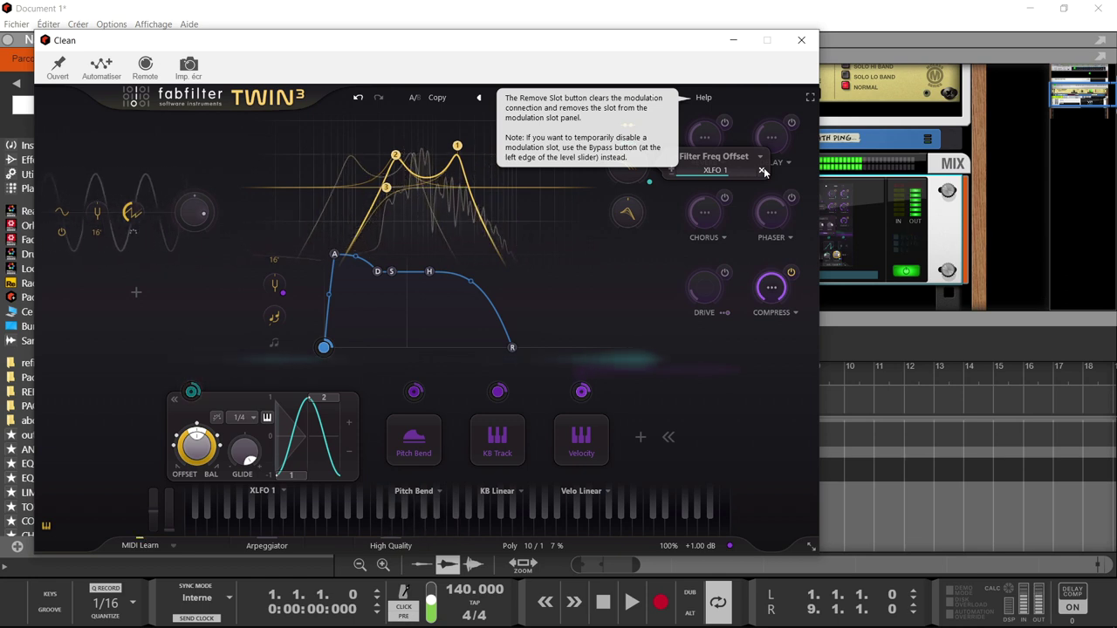
left_click_drag(513, 348, 478, 350)
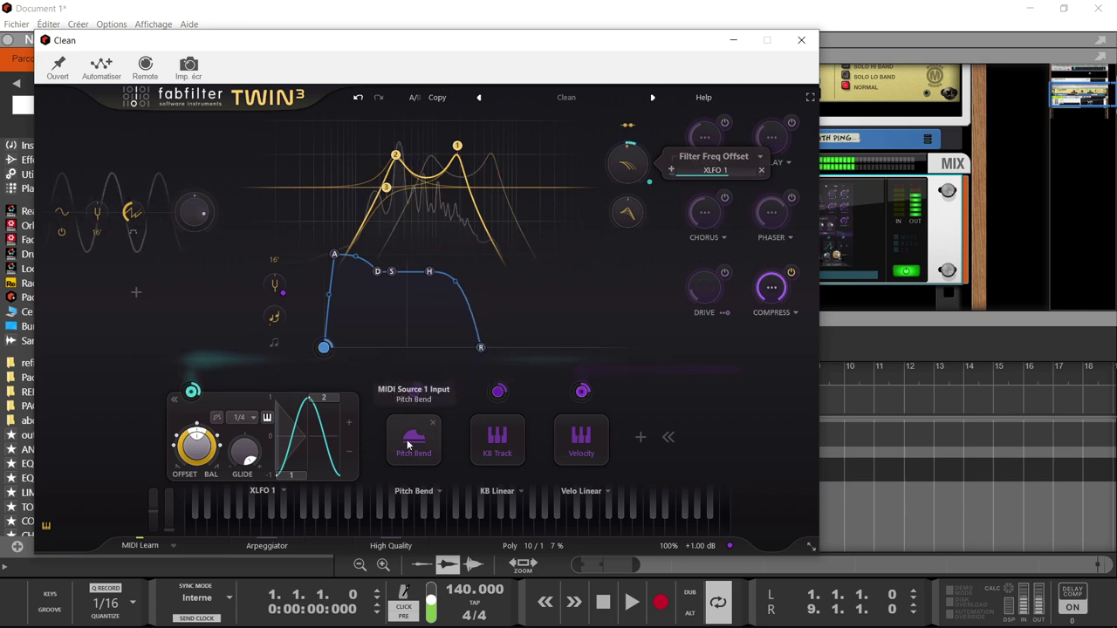
mouse_move(408, 445)
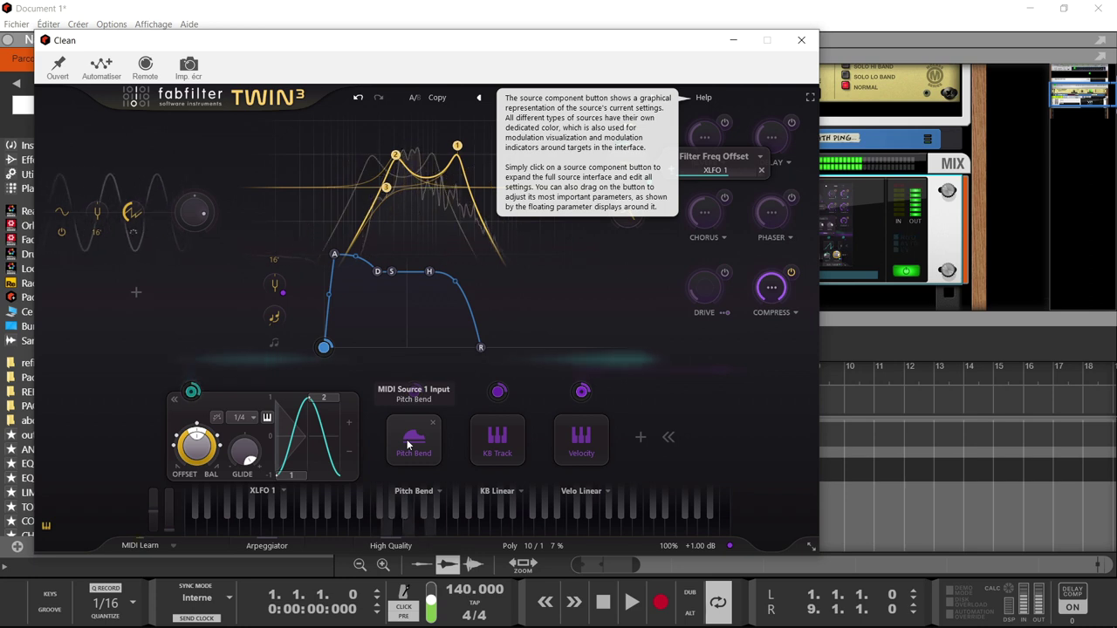
- Add steps 3 and 4 to XLFO 1, with step 3 slightly above zero at about 0.141 glide and step 4 at maximum
left_click_drag(245, 450, 270, 438)
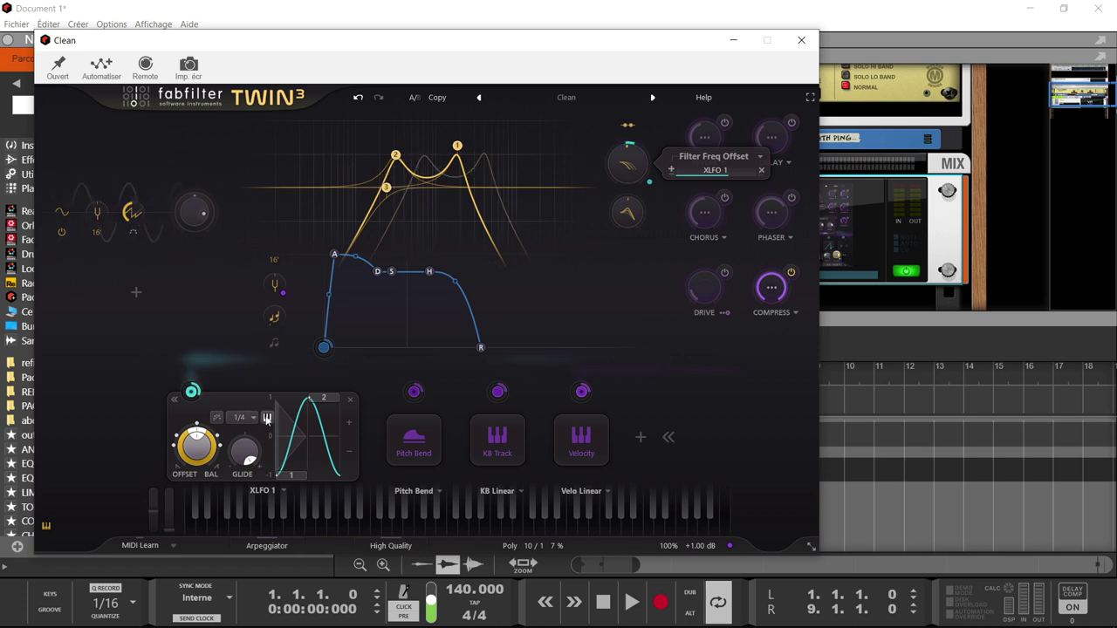
left_click(349, 425)
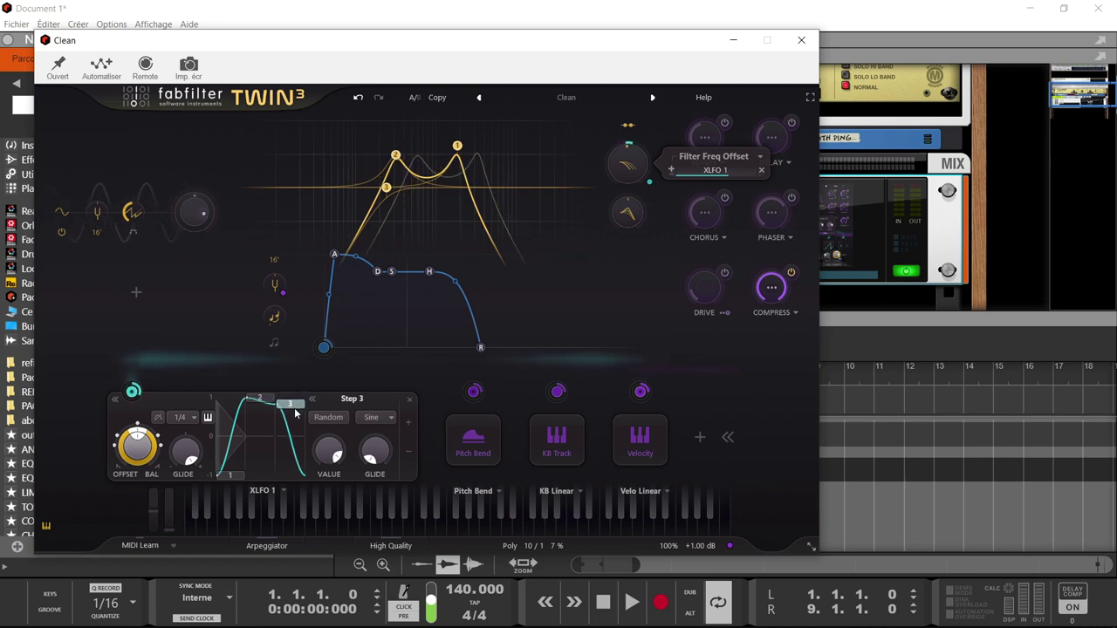
left_click_drag(295, 414, 295, 423)
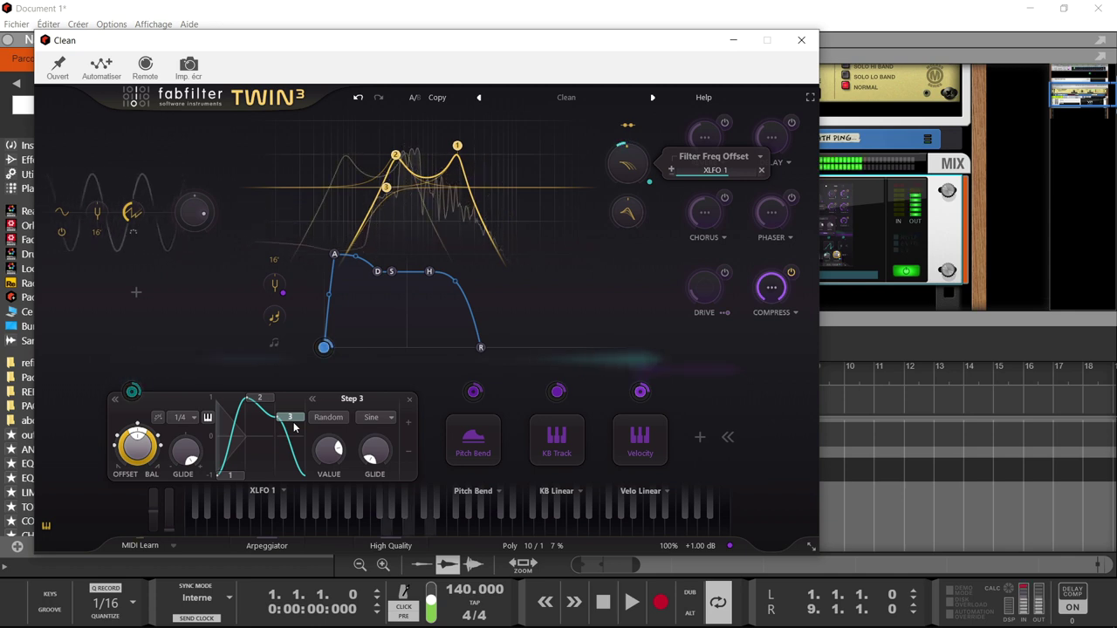
mouse_move(295, 425)
left_mouse_down()
mouse_move(296, 466)
mouse_move(297, 425)
left_mouse_up()
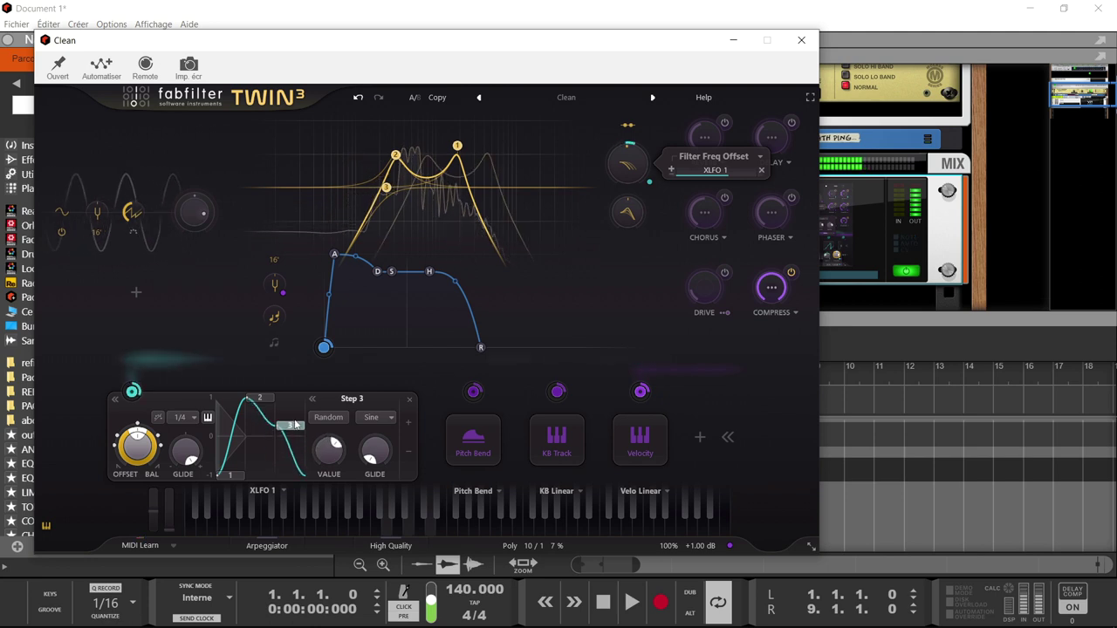
left_click_drag(375, 450, 363, 414)
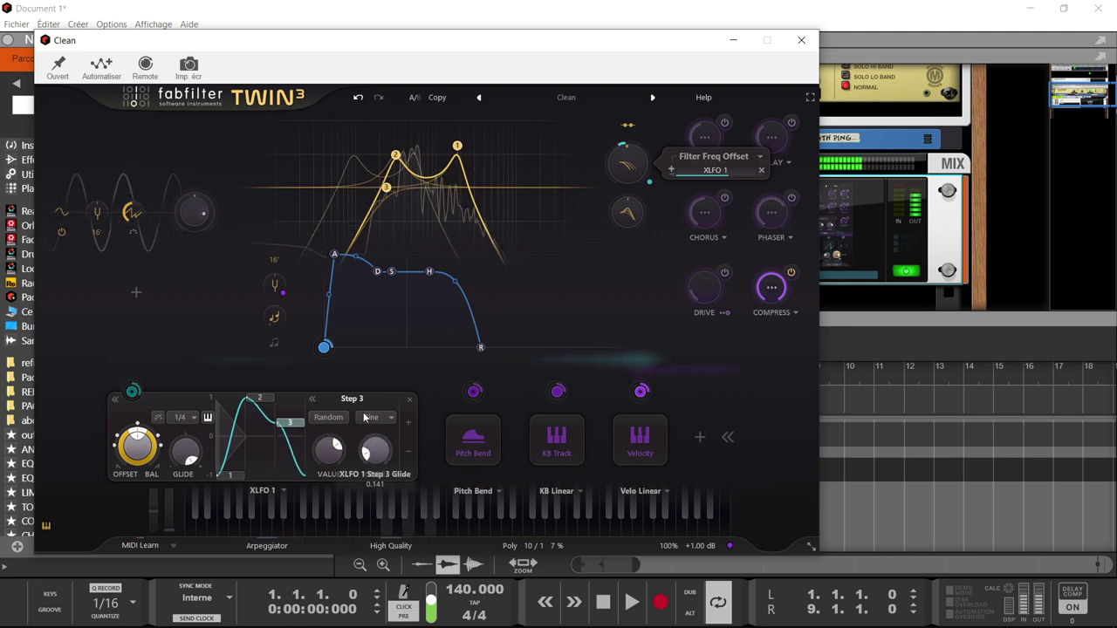
left_click(408, 423)
left_click_drag(300, 422, 334, 403)
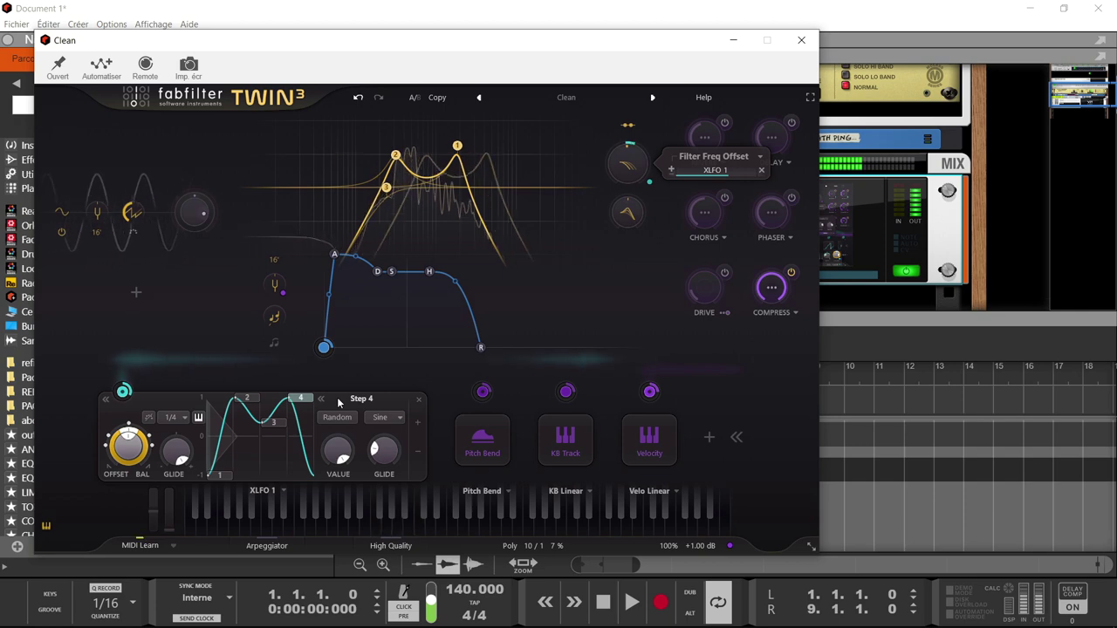
- Add a second oscillator and set its waveform to Sawtooth
left_click(135, 297)
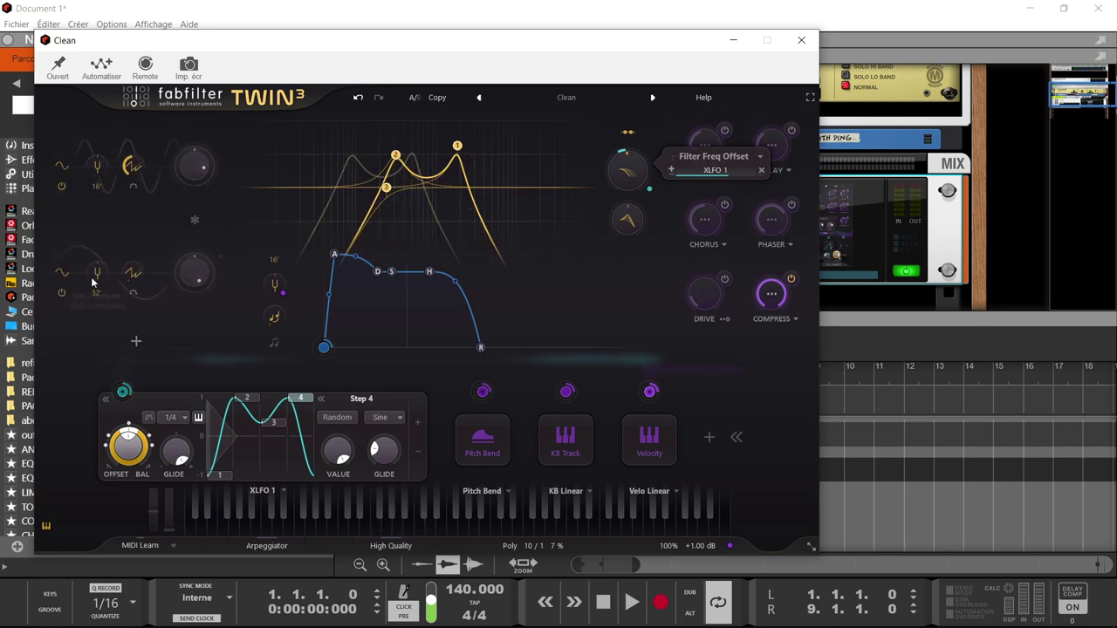
left_click(63, 273)
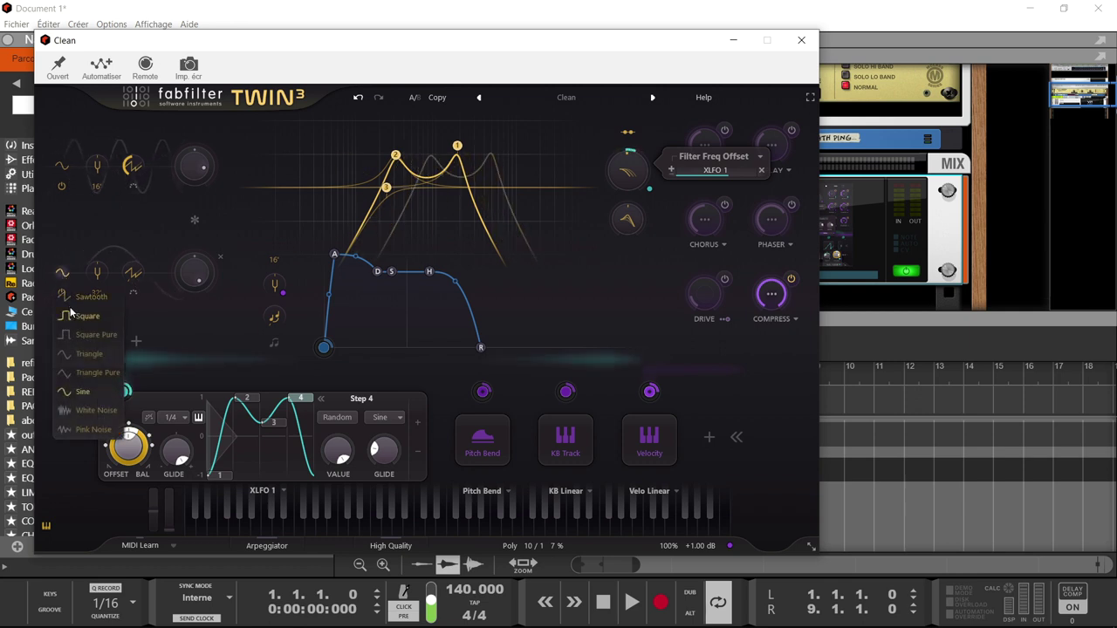
left_click(72, 297)
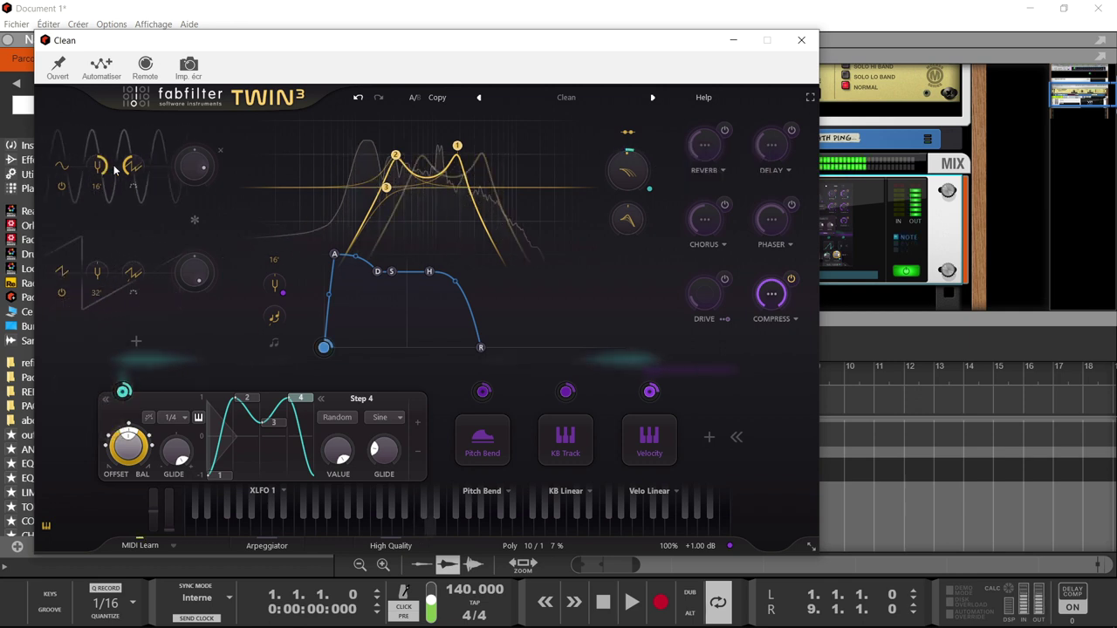
- Balance the oscillators by lowering the Osc 2 level to about -12.8 dB and slightly reducing the Osc 1 level
mouse_move(196, 277)
left_click_drag(196, 277, 180, 324)
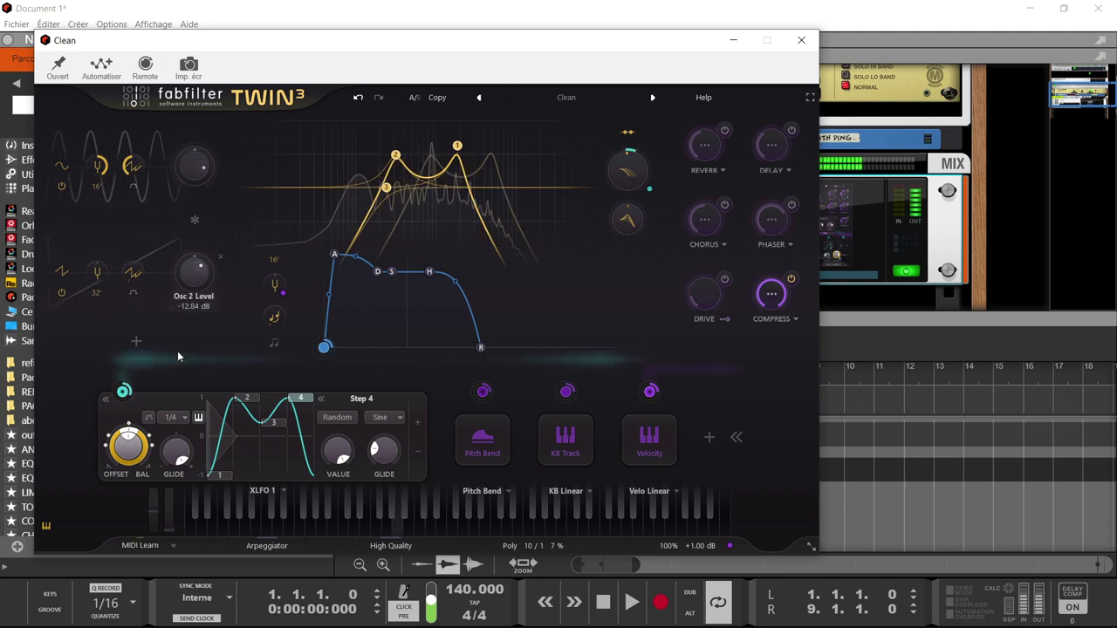
mouse_move(196, 174)
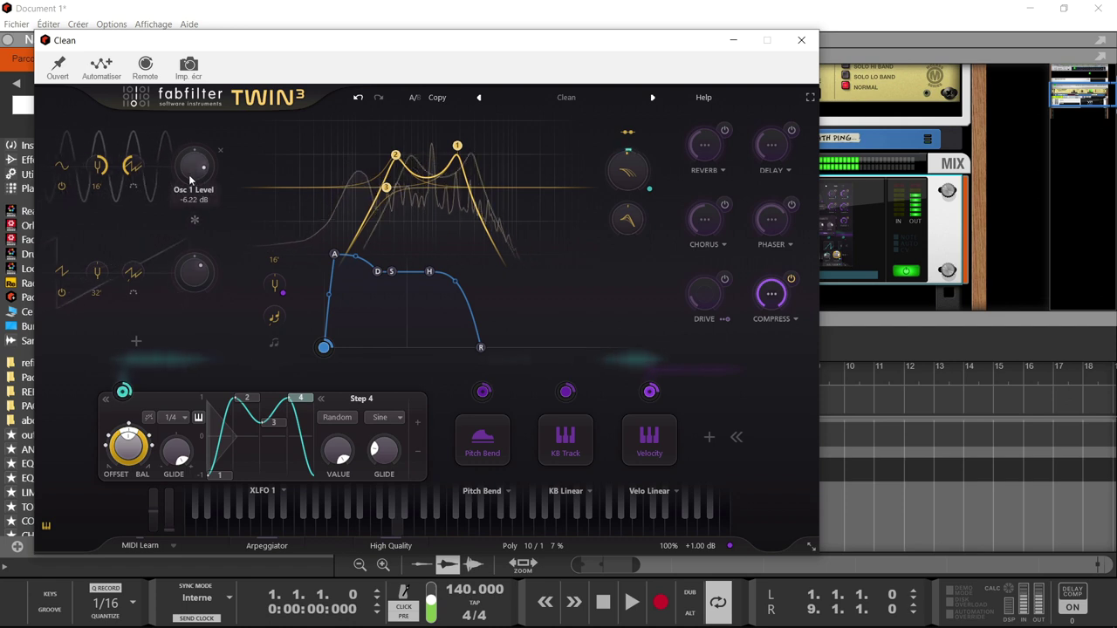
mouse_move(189, 193)
left_mouse_down()
mouse_move(186, 221)
mouse_move(188, 204)
left_mouse_up()
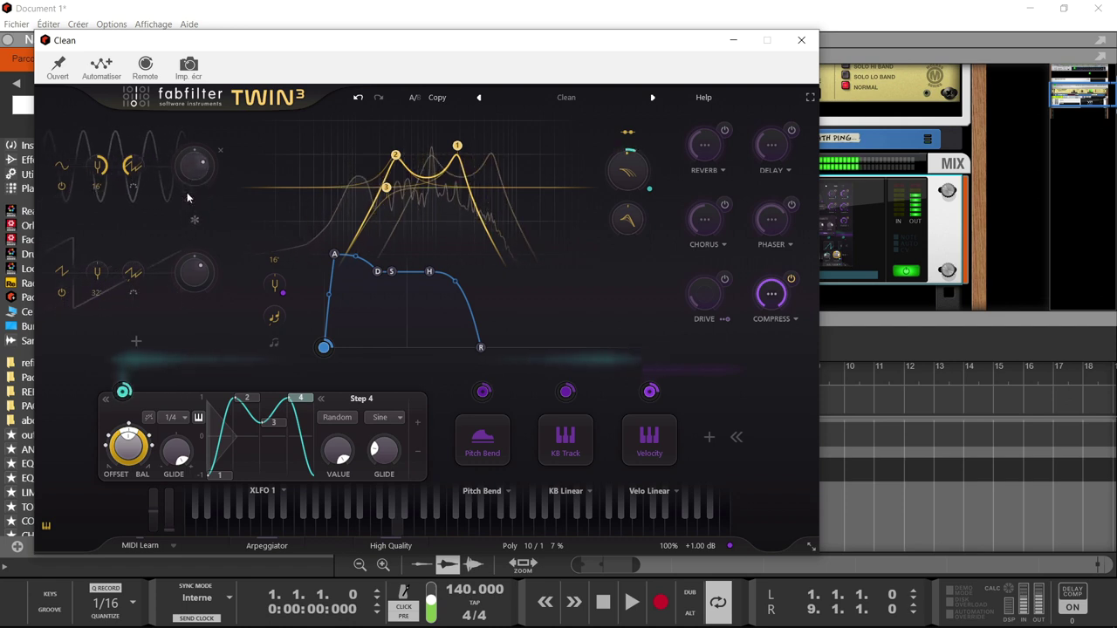
- Raise Osc 2's detune and the control beside it to match Osc 1's settings
mouse_move(198, 266)
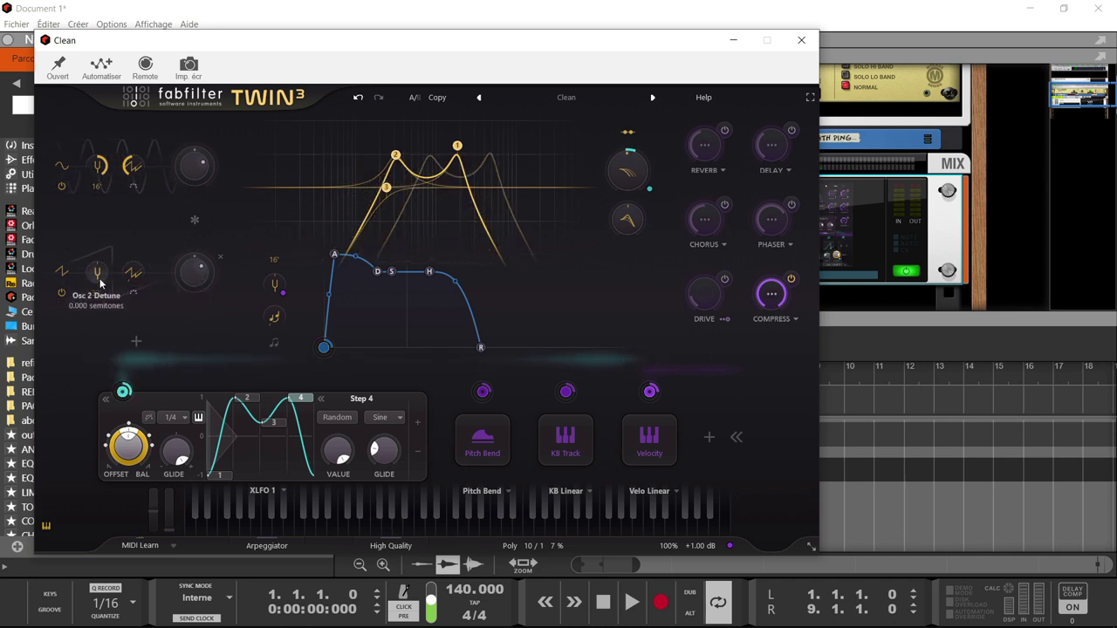
left_click_drag(105, 273, 102, 101)
left_click_drag(132, 272, 141, 163)
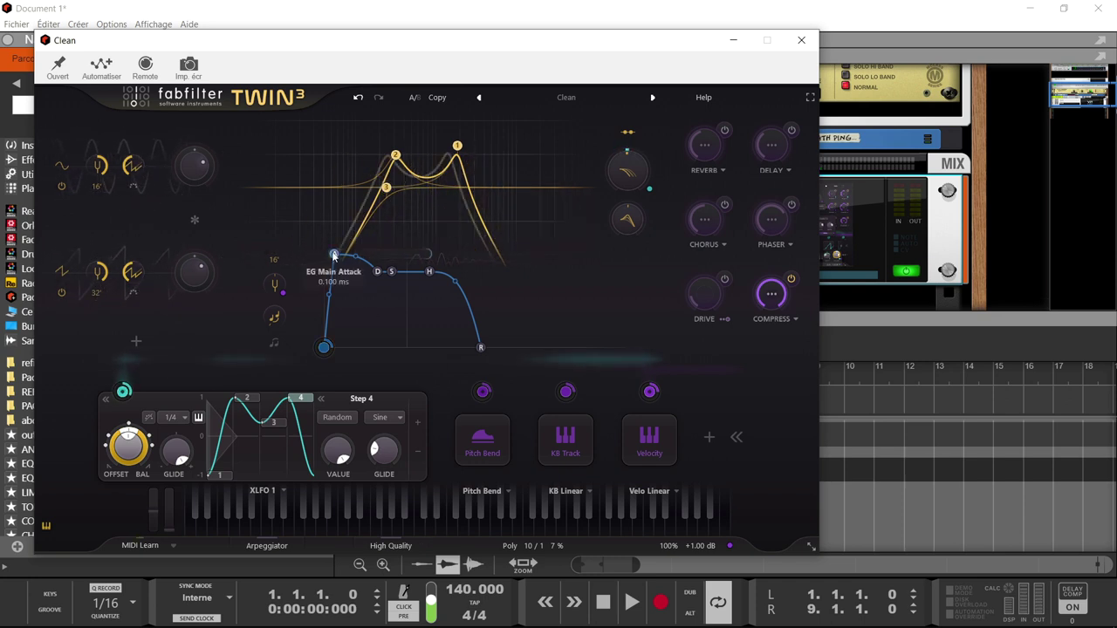
- Shorten the main envelope's decay, release and hold times to make the sound pluckier
left_click_drag(377, 273, 340, 277)
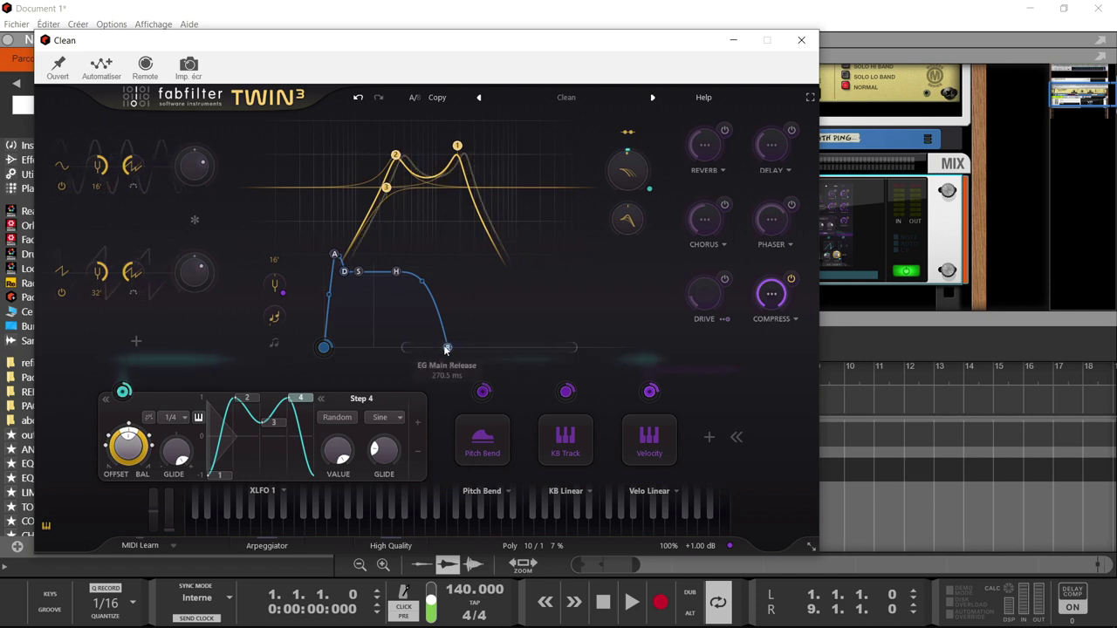
left_click_drag(446, 350, 404, 349)
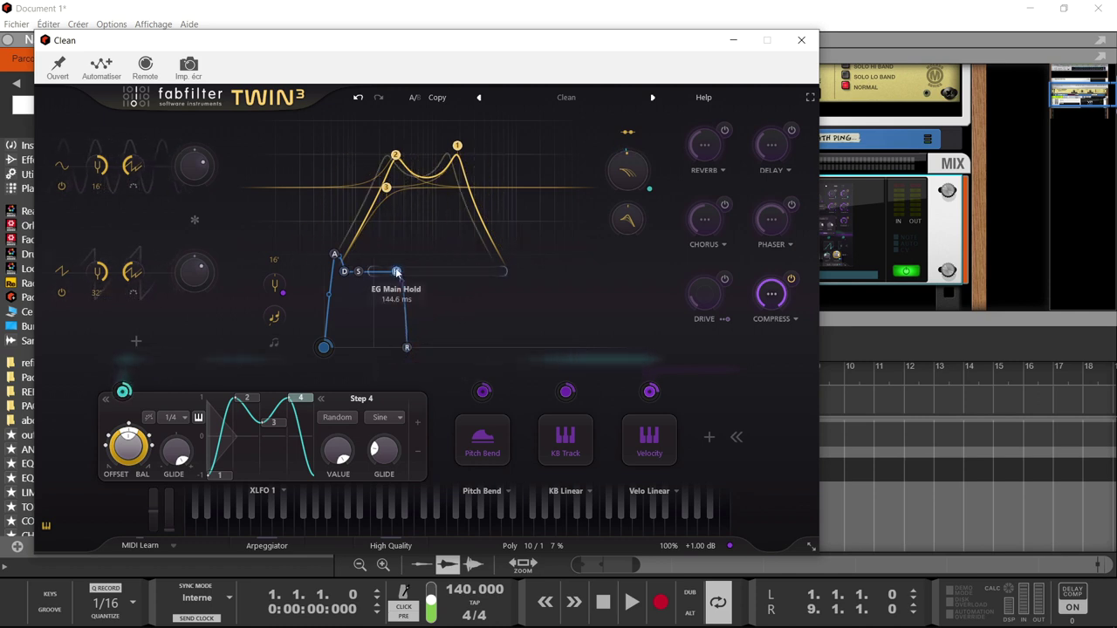
left_click_drag(396, 272, 343, 288)
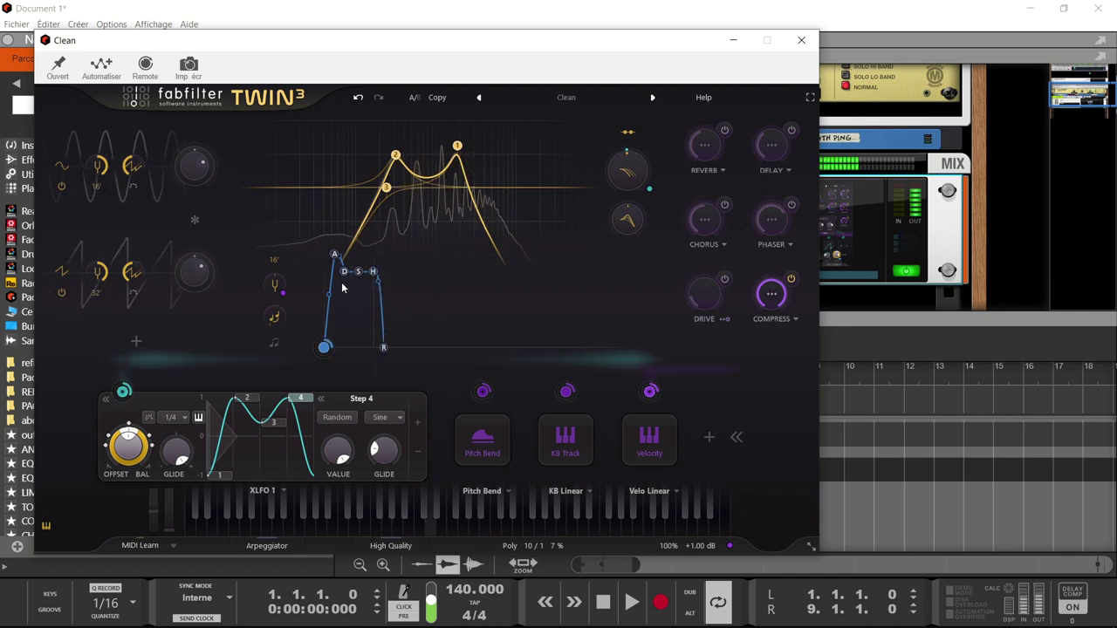
- Enable the delay effect and set its mode to Ping Pong L-R
left_click(791, 131)
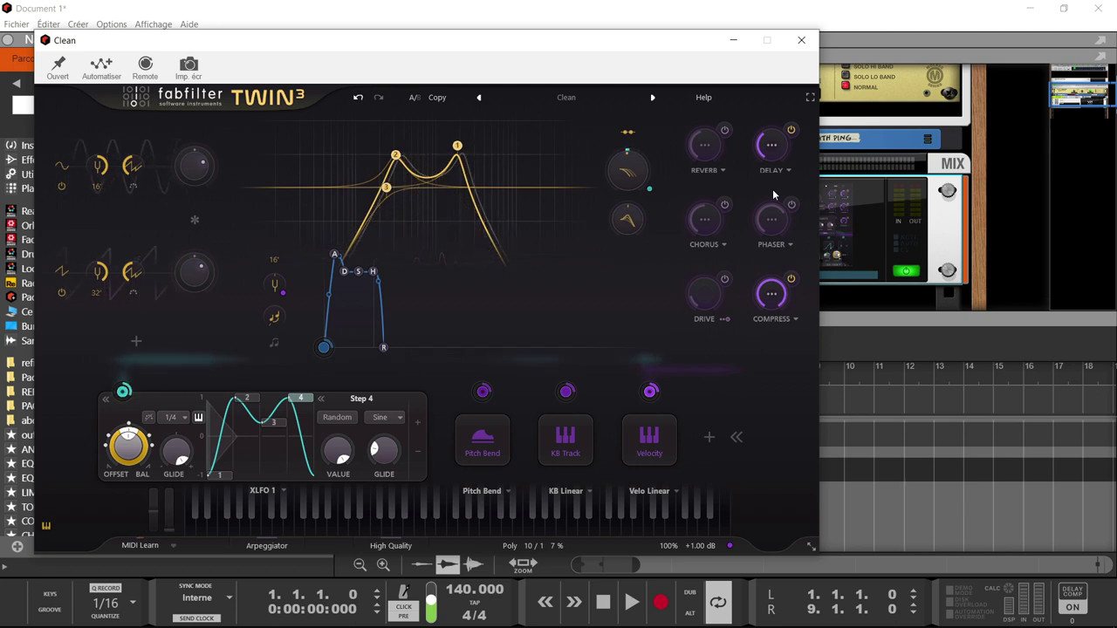
left_click(772, 147)
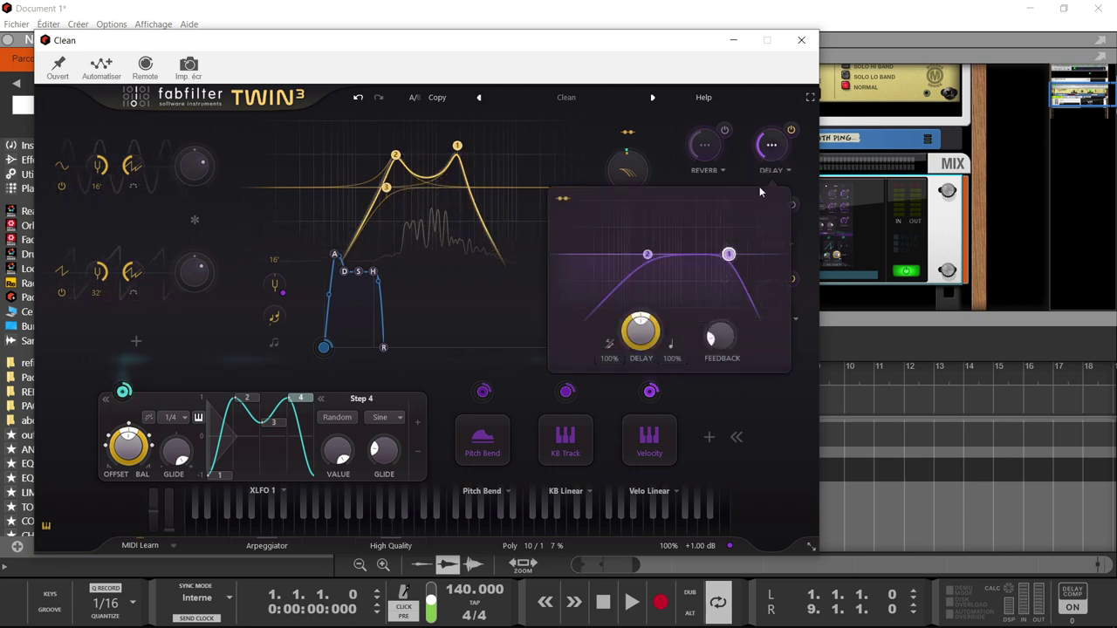
left_click(611, 348)
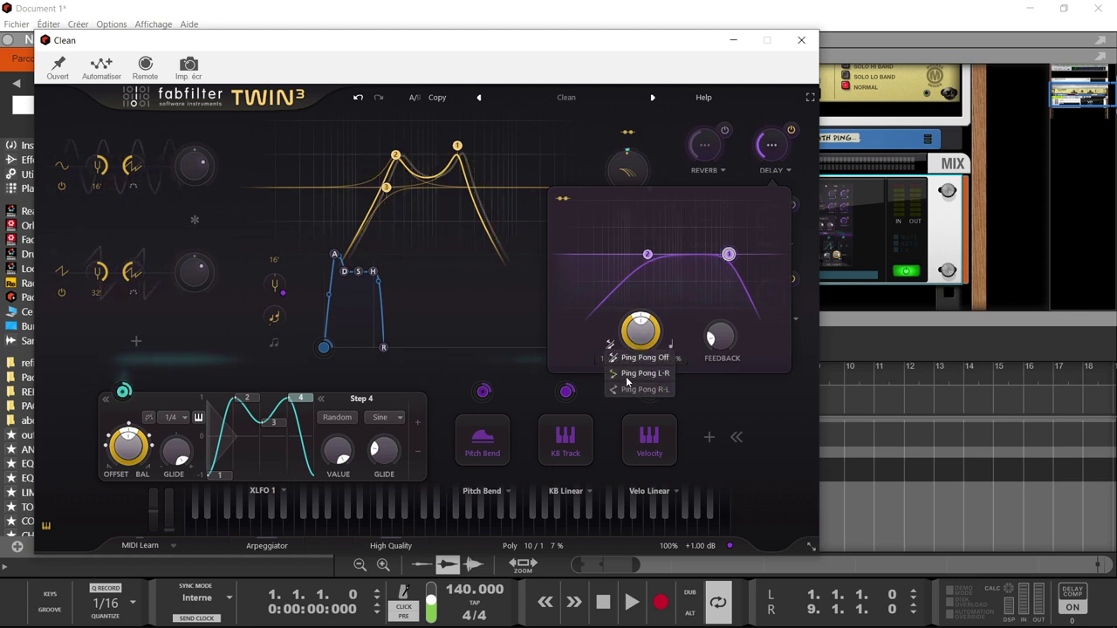
left_click(625, 374)
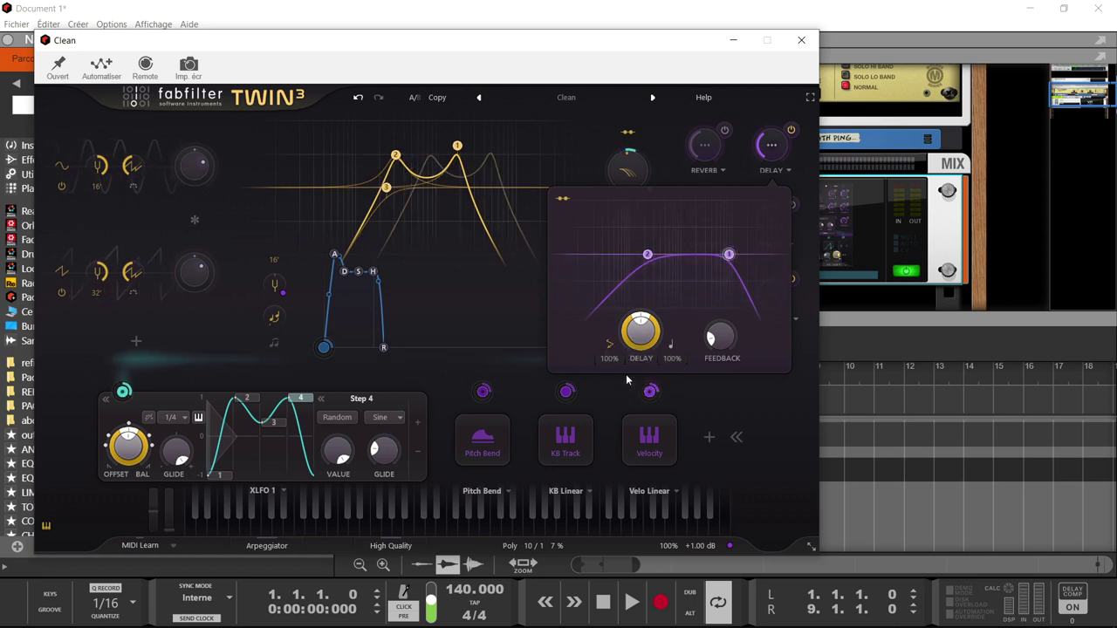
- Sync the delay time to a 1/8 Note
left_click(672, 347)
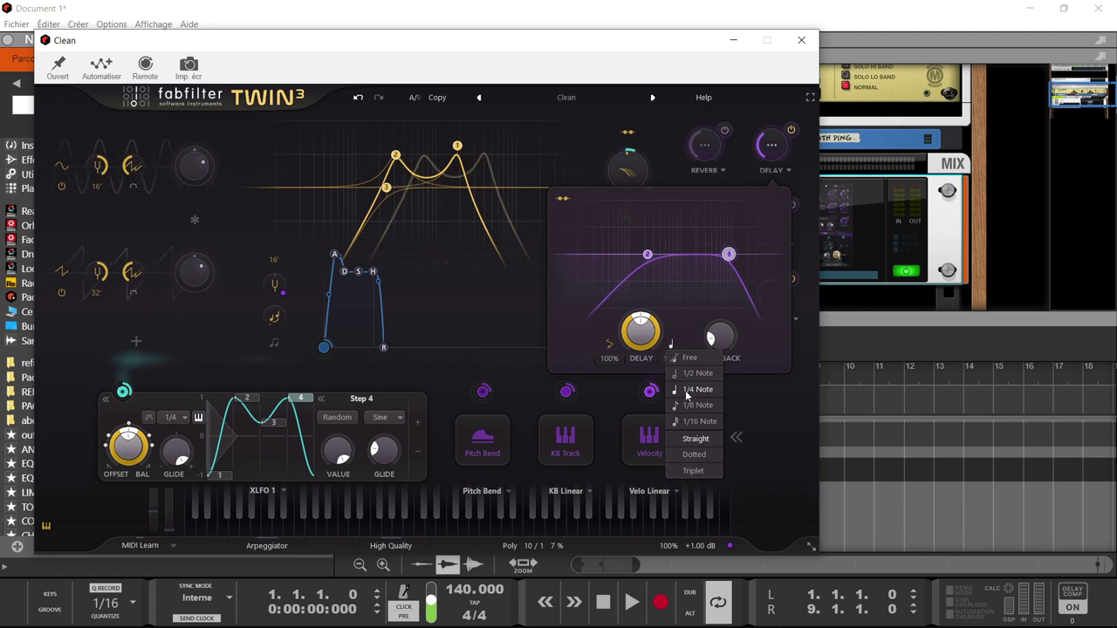
left_click(686, 391)
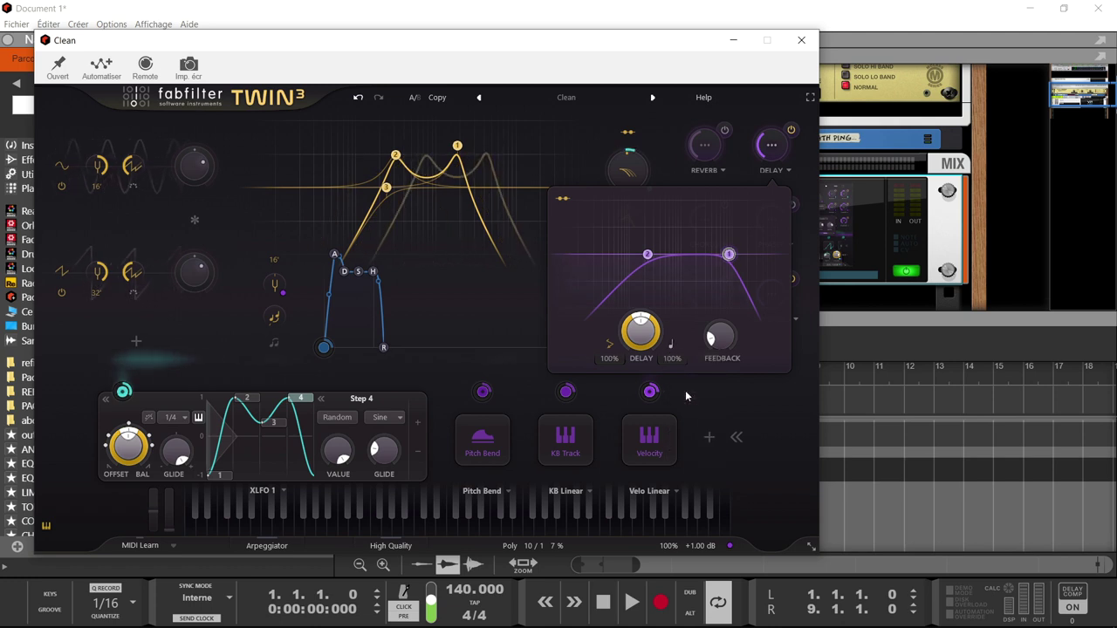
left_click(672, 348)
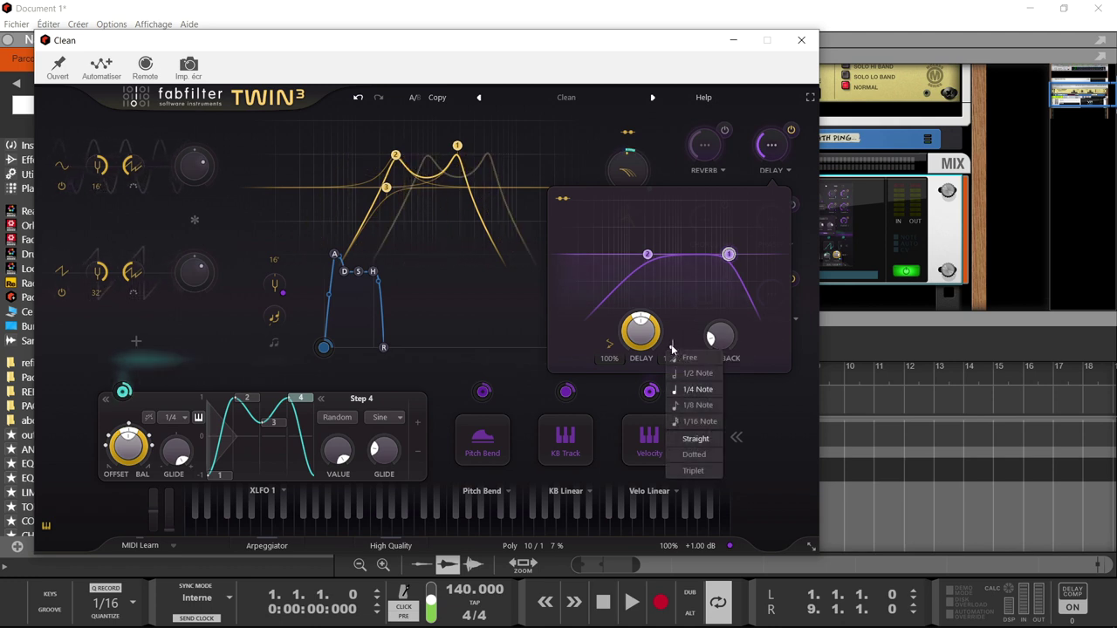
left_click(684, 406)
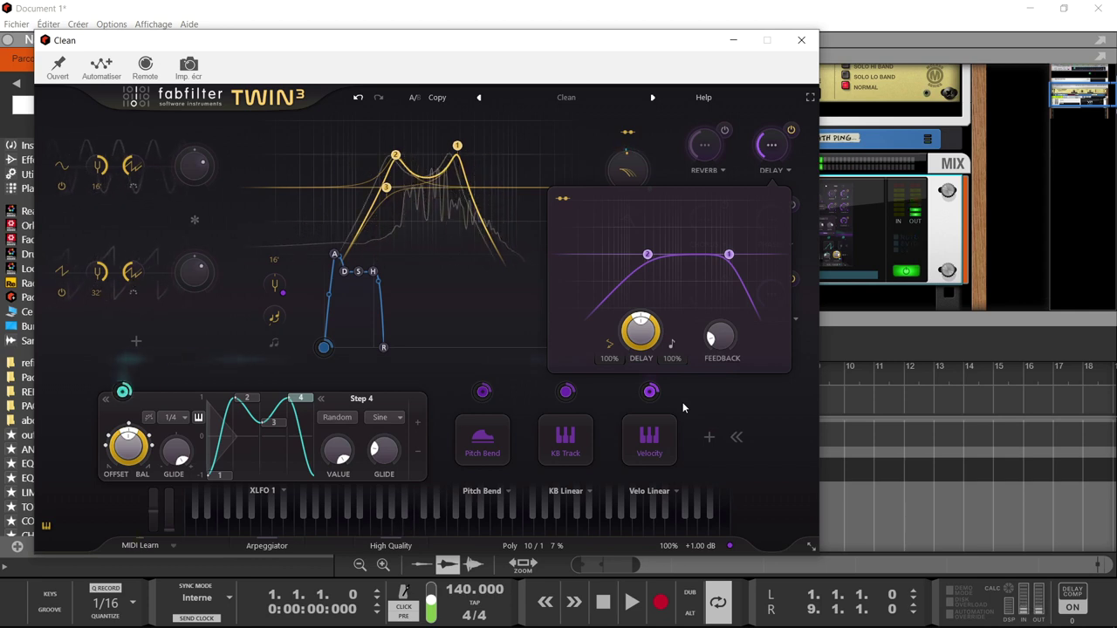
- Raise the delay feedback and reshape its filters, moving point 2 higher in frequency and point 1 to about 19232 Hz with a 0.411 peak
mouse_move(715, 335)
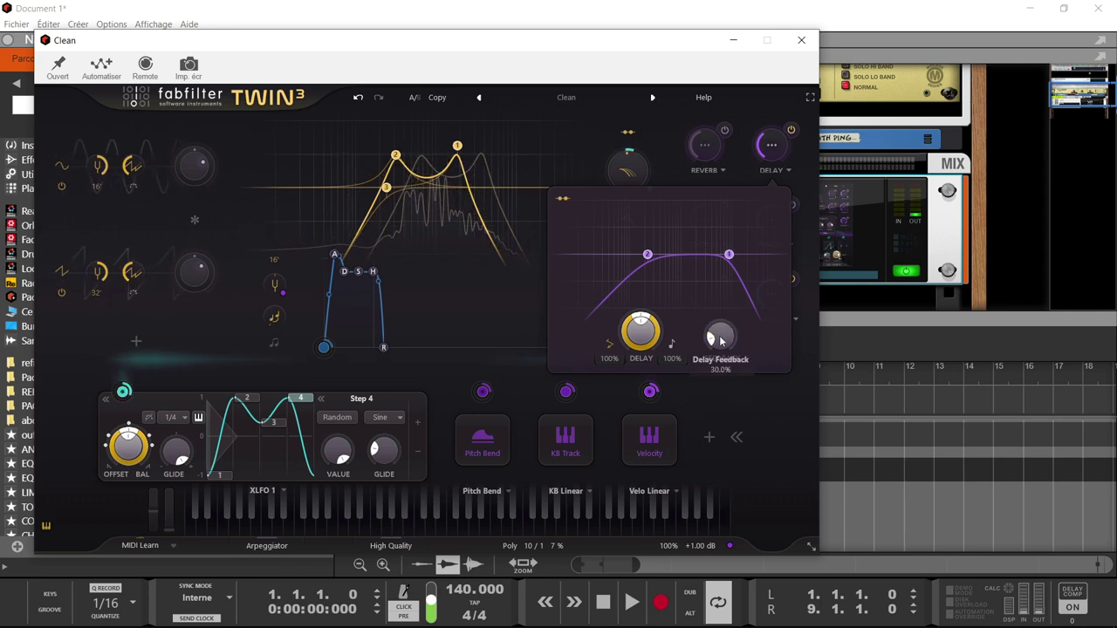
left_click_drag(713, 311, 707, 289)
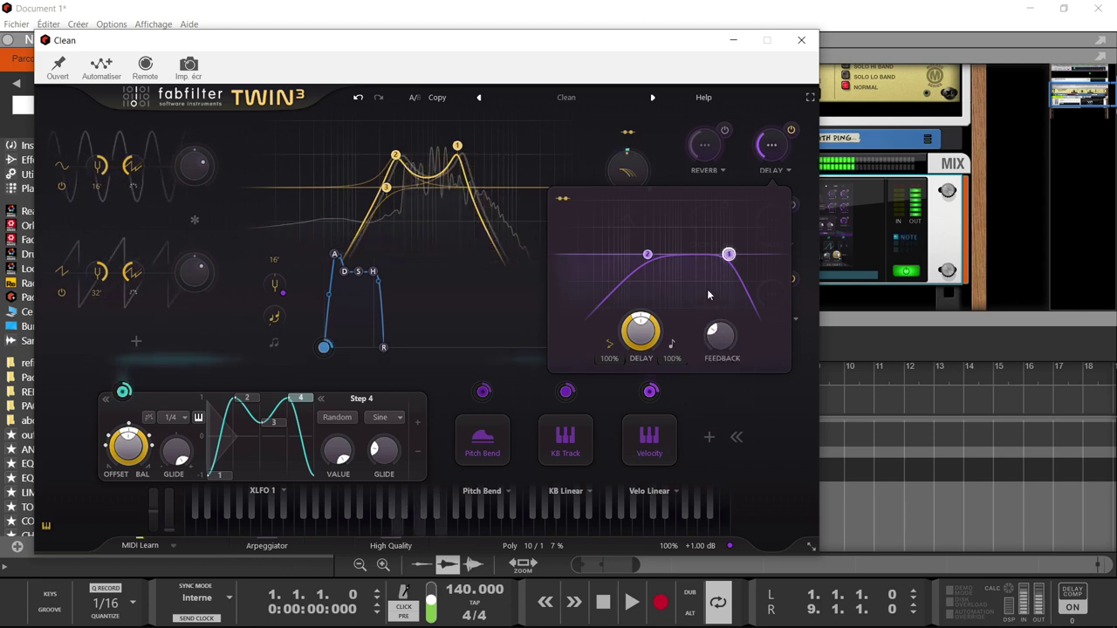
left_click_drag(729, 255, 738, 220)
left_click_drag(645, 255, 679, 256)
left_click_drag(739, 220, 745, 232)
left_click(746, 232)
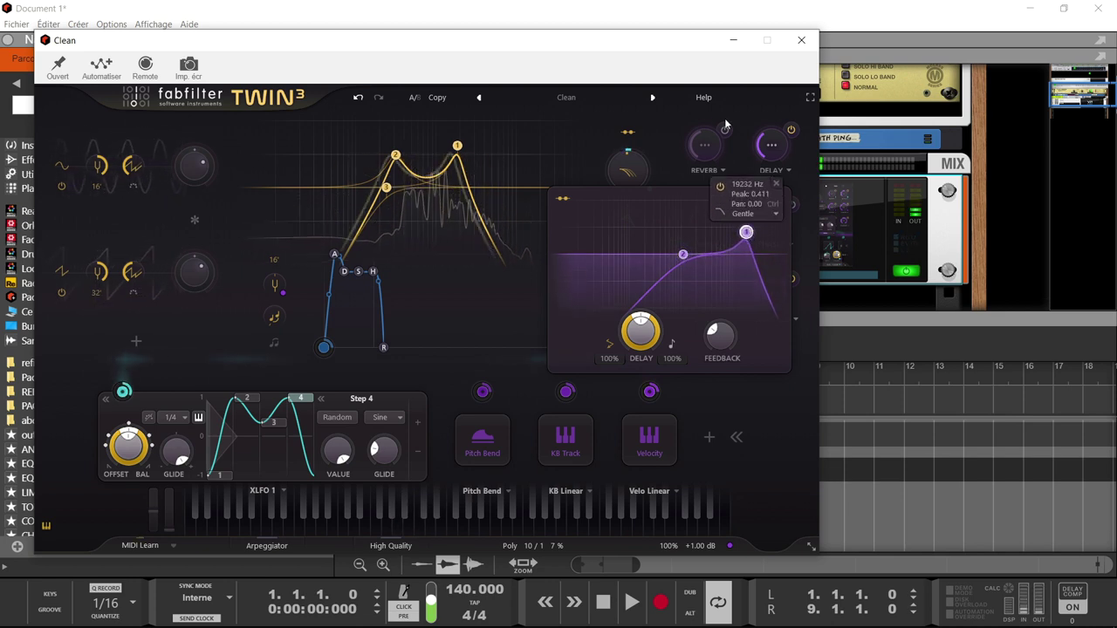
- Enable the reverb and set its time to about 1.79 seconds and its brightness to about 20%
left_click(726, 131)
mouse_move(705, 155)
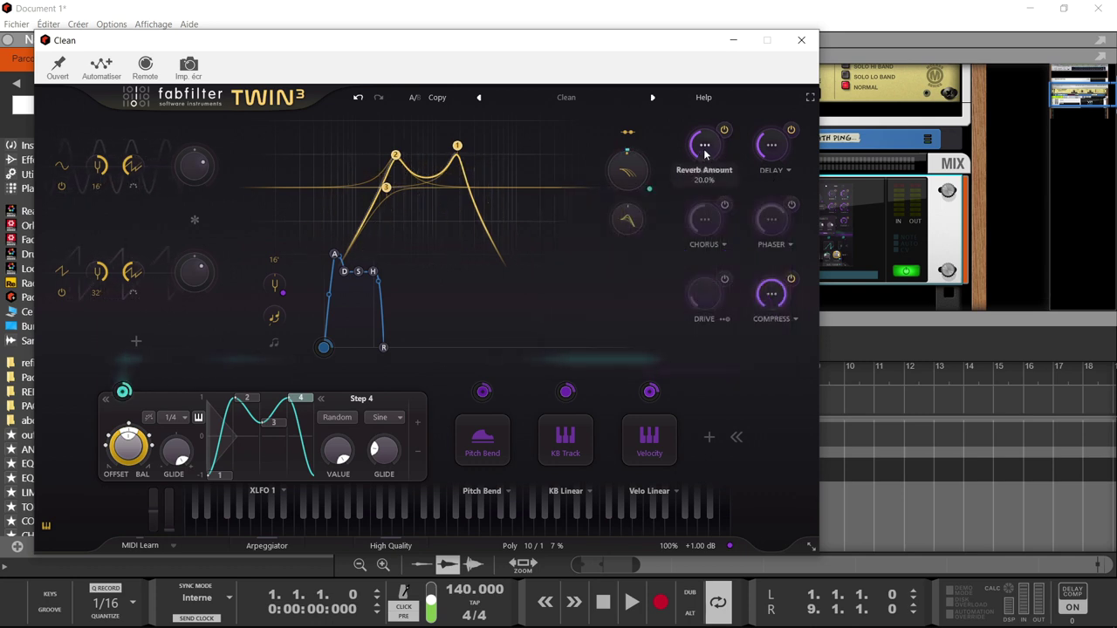
mouse_move(656, 223)
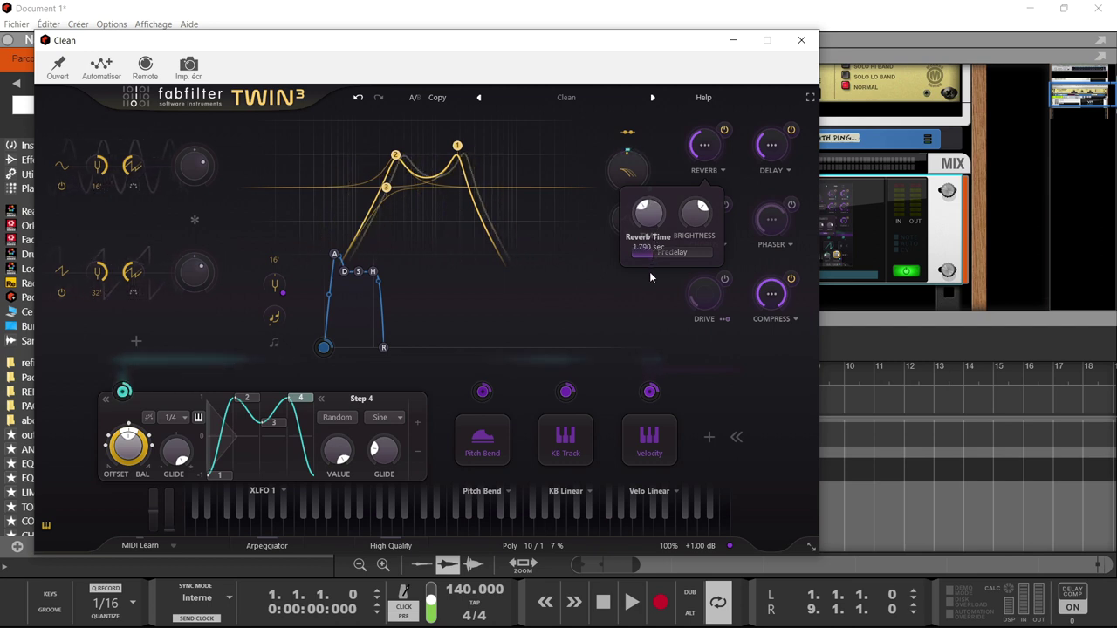
mouse_move(696, 216)
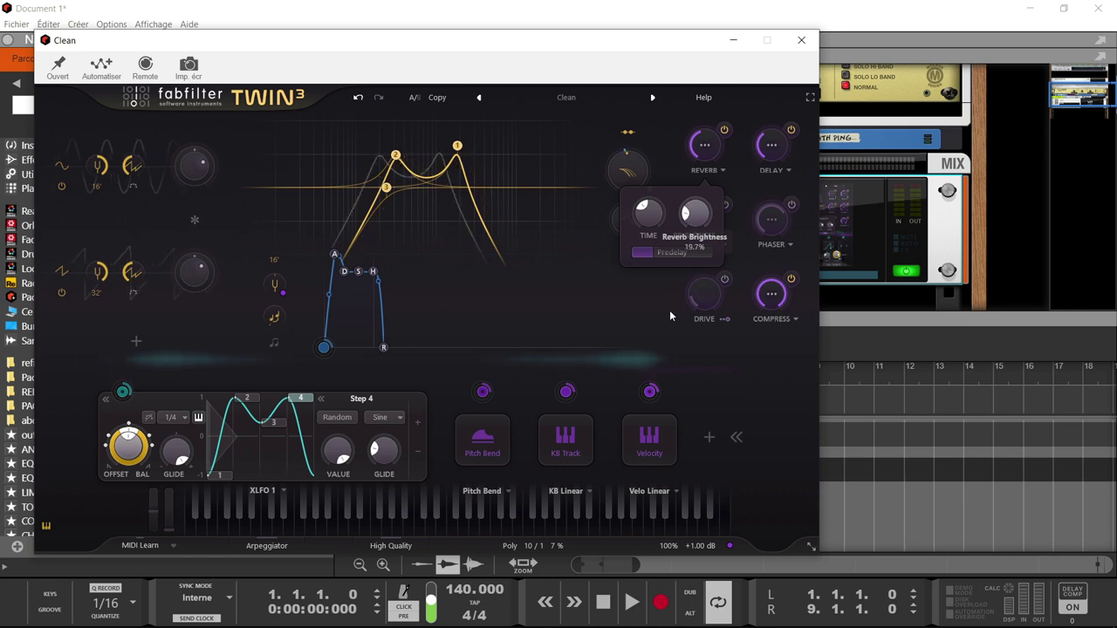
mouse_move(695, 286)
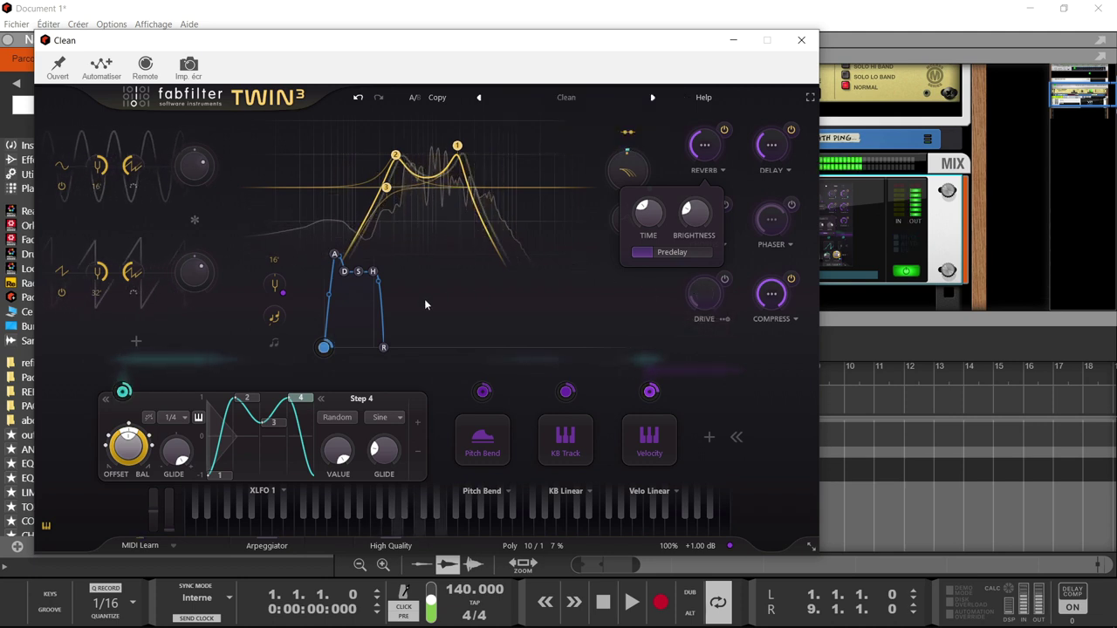
- Set the XLFO 1 synced rate to 1/2
left_click(174, 418)
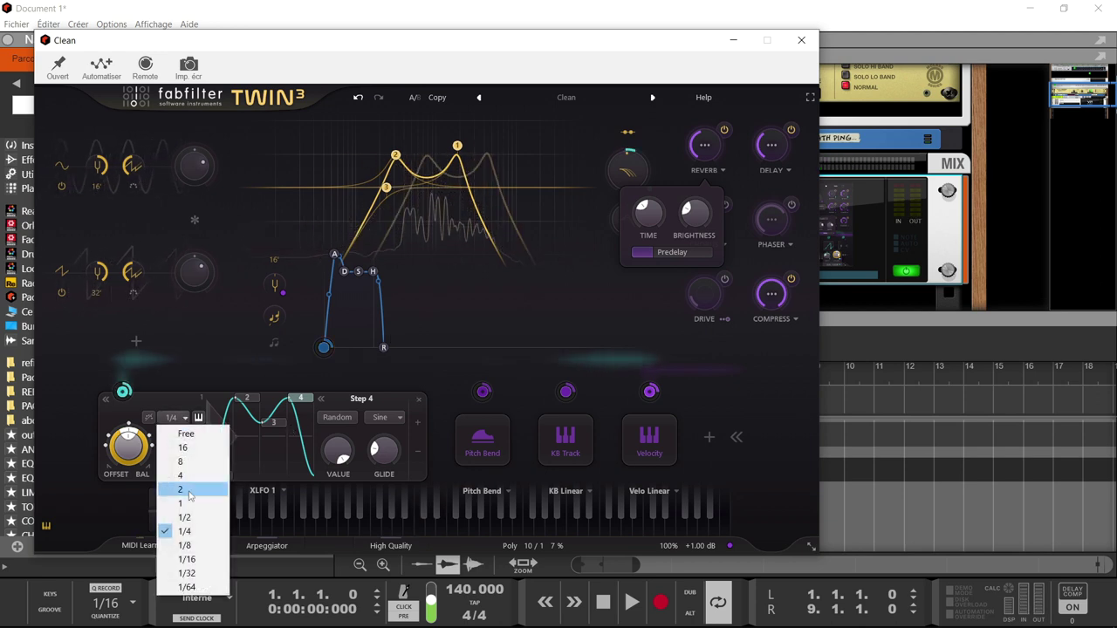
left_click(194, 519)
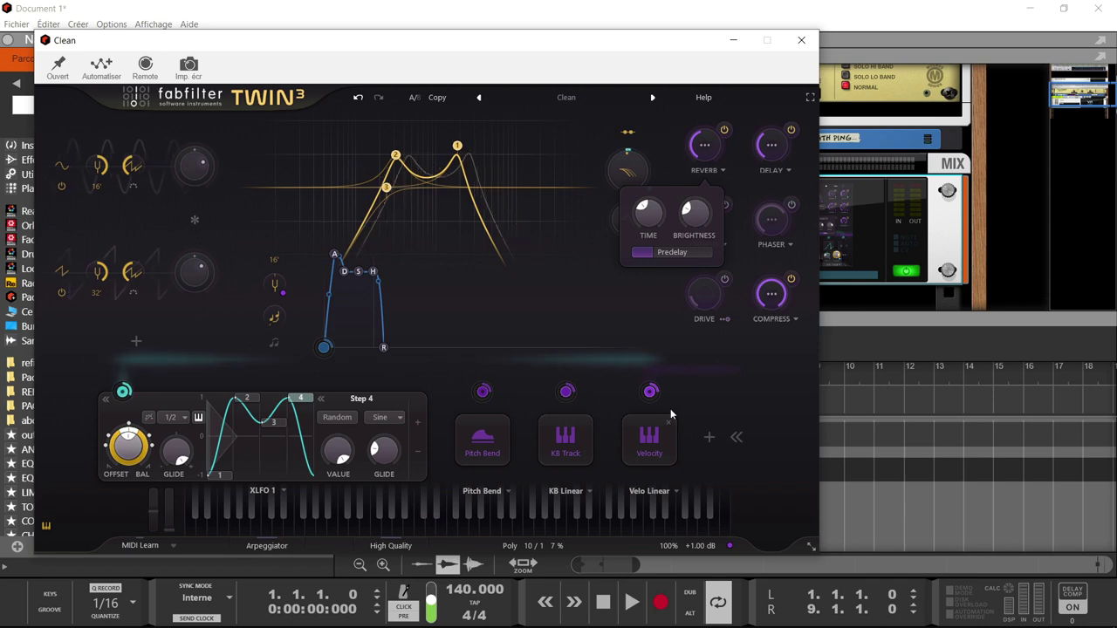
- Add a new XY controller with the Centered (-1 ... 1) range and place its point slightly right of centre
left_click(709, 438)
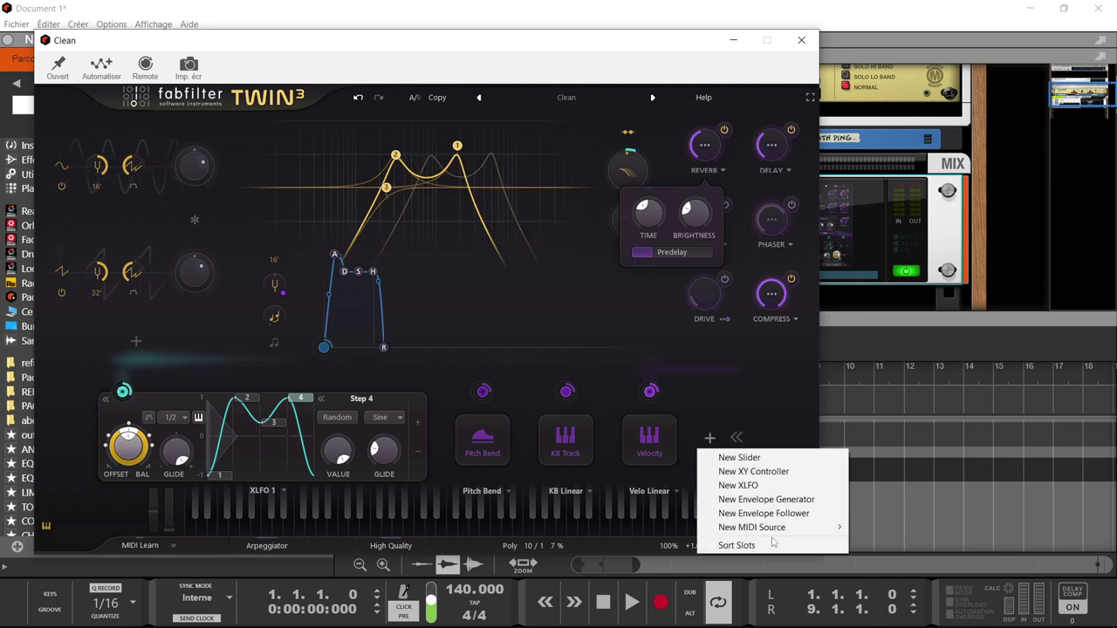
mouse_move(772, 531)
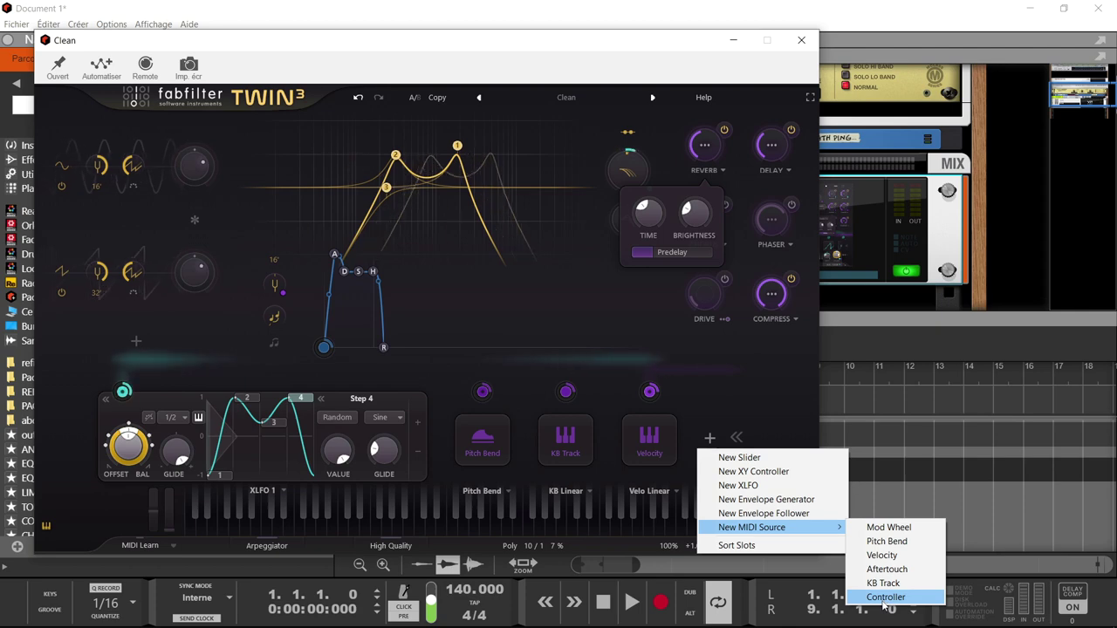
left_click(801, 473)
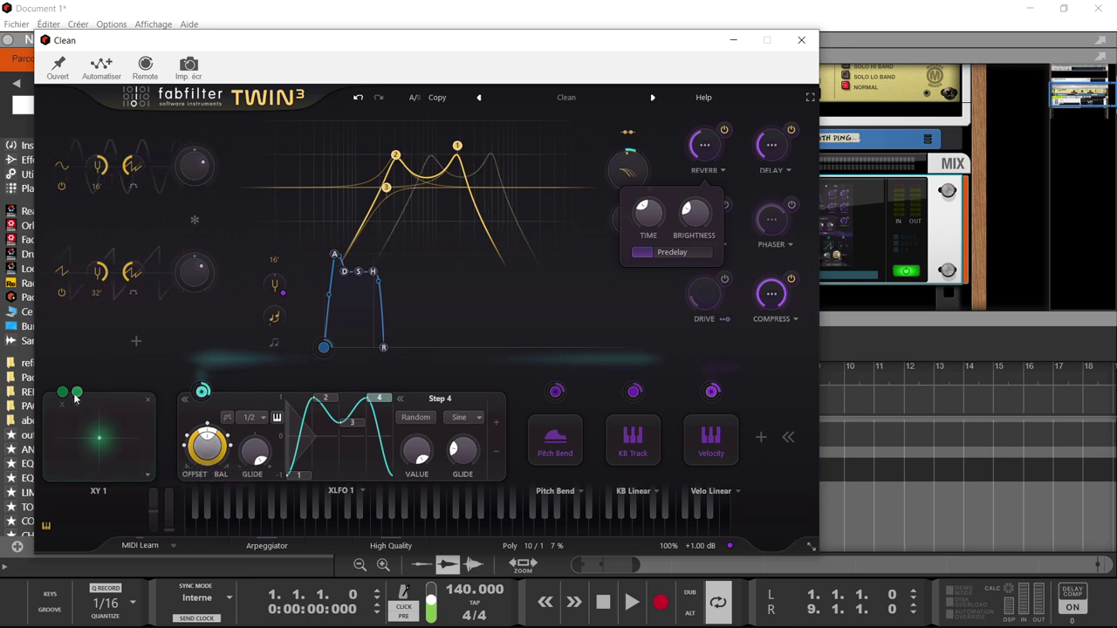
mouse_move(100, 444)
left_mouse_down()
mouse_move(130, 422)
mouse_move(81, 432)
left_mouse_up()
left_click(148, 475)
left_click(170, 535)
left_click(102, 434)
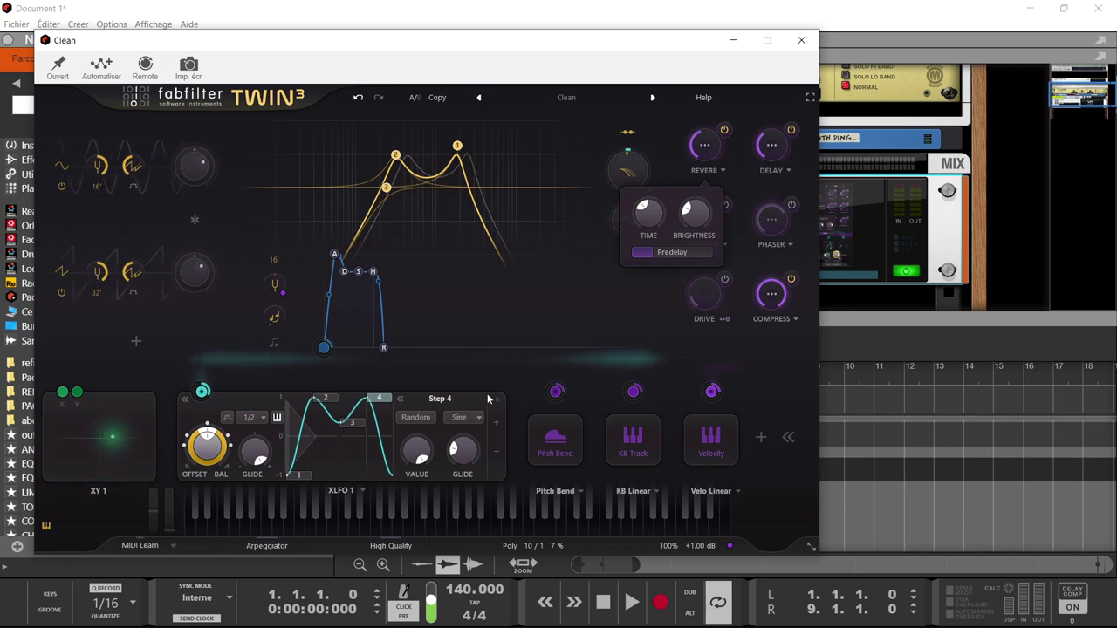
- Assign the XY 1 horizontal axis to Osc 2 Level and its vertical axis to Osc 1 Level, moving the pad's point to test both
left_click(185, 400)
left_click_drag(184, 393, 191, 274)
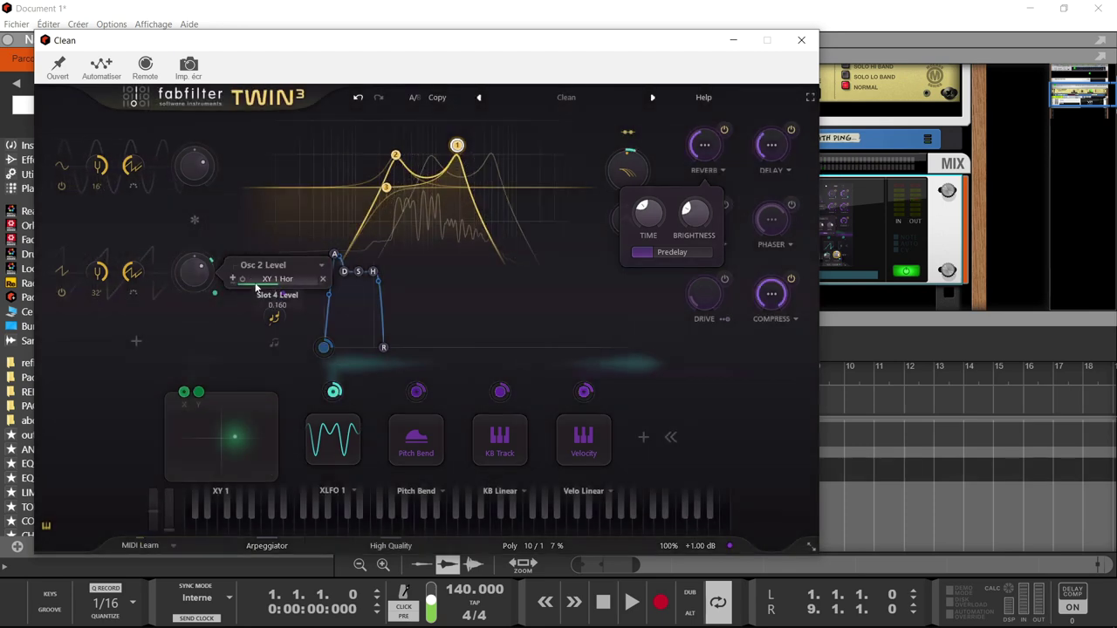
mouse_move(288, 281)
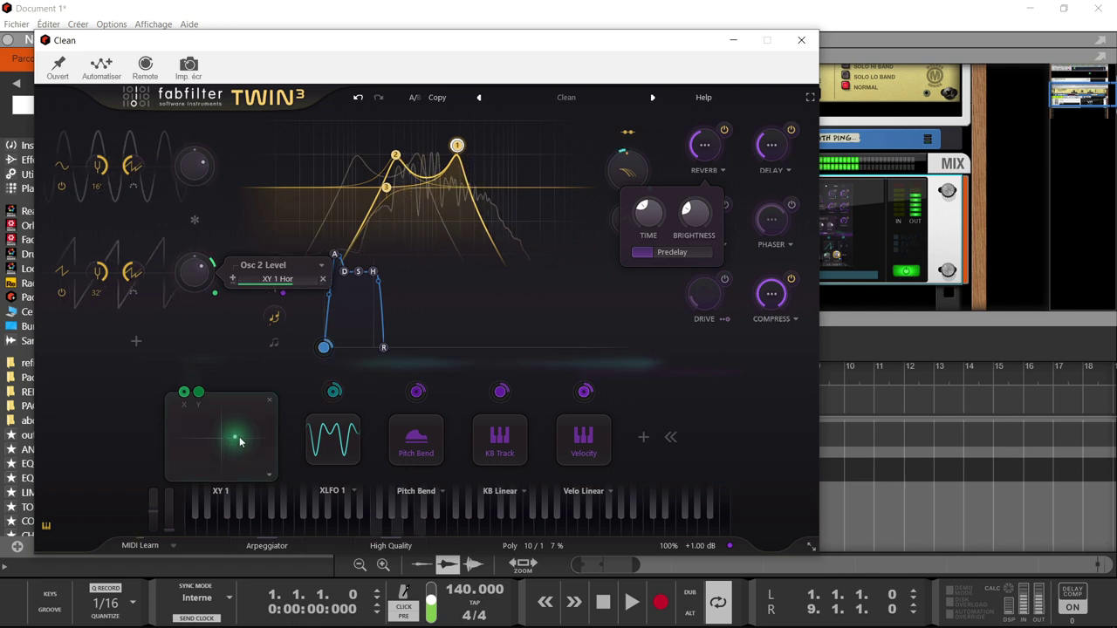
left_click_drag(233, 431, 194, 432)
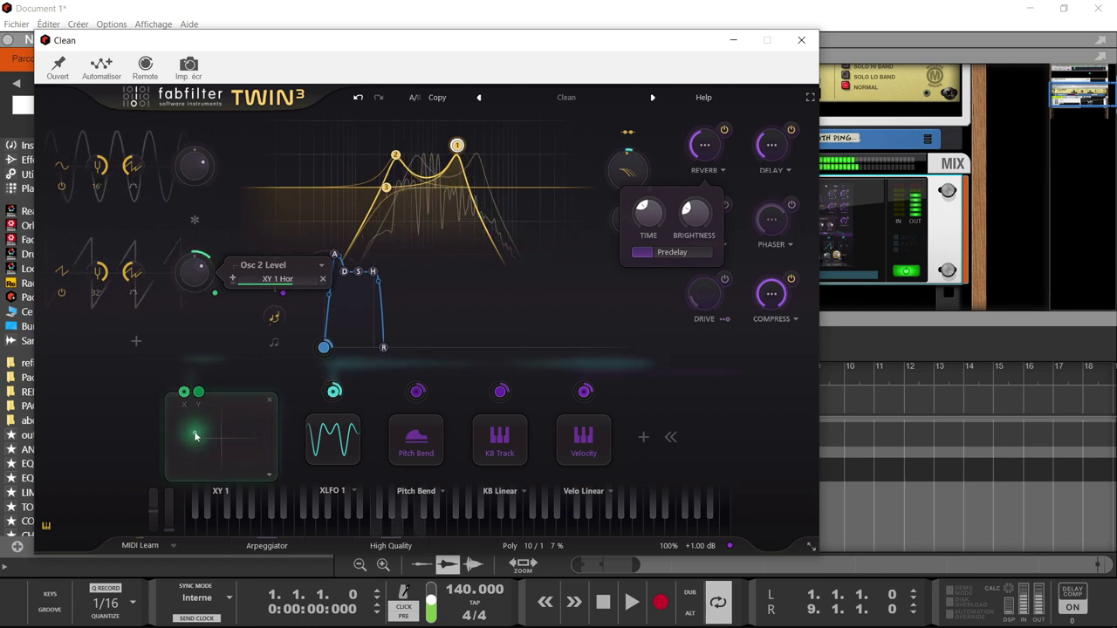
left_click_drag(198, 392, 193, 165)
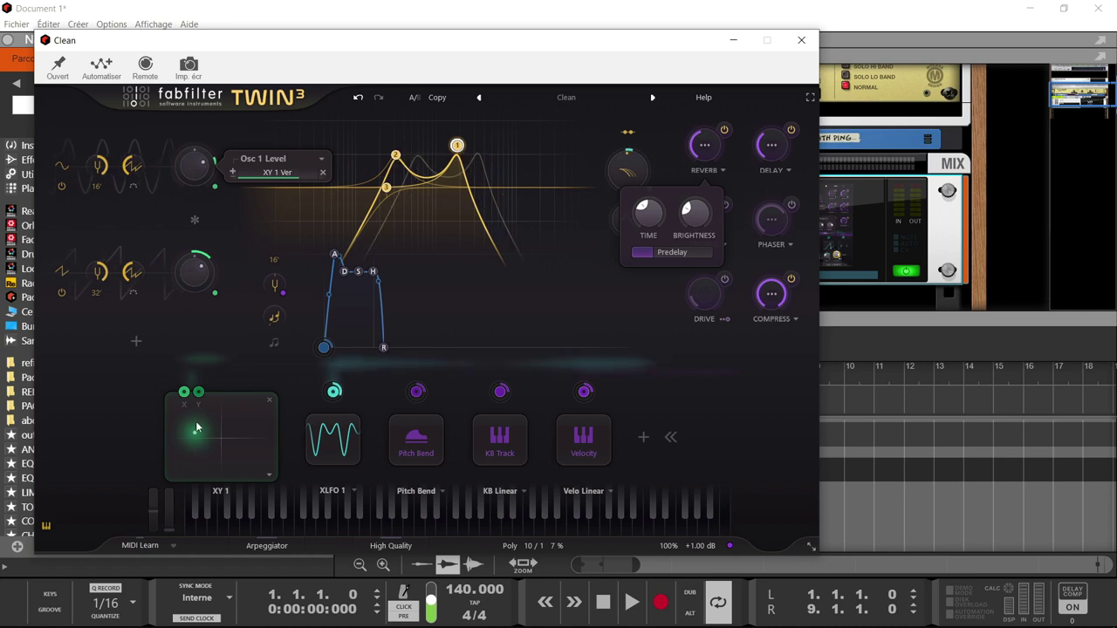
left_click_drag(197, 433, 242, 434)
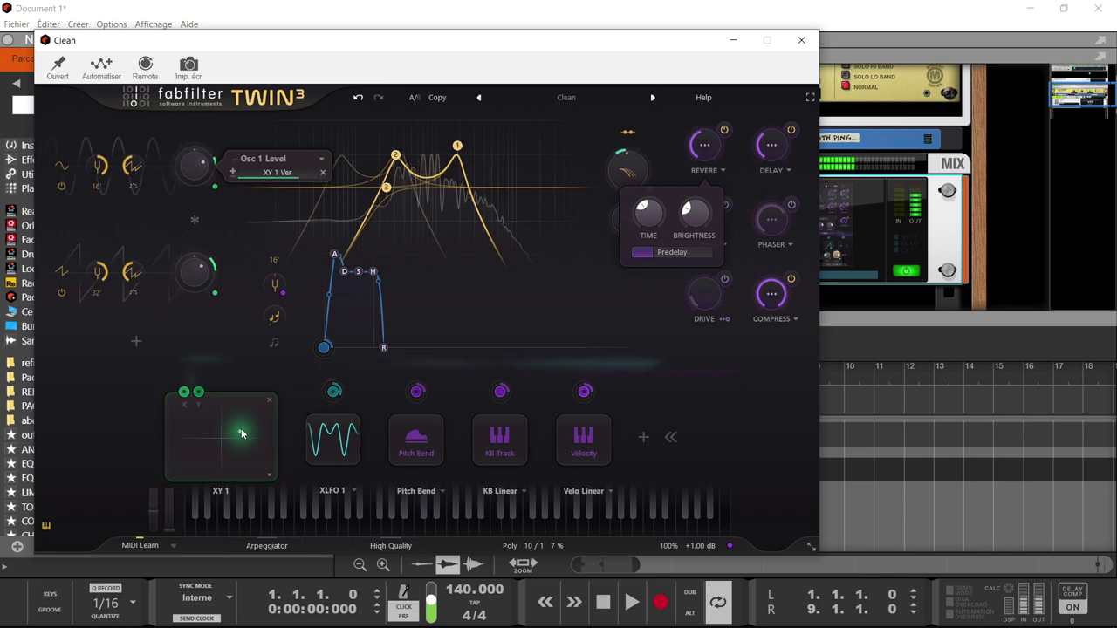
- Try XY 1 in Slider mode, moving the slider and checking its modulation of the oscillator levels
left_click(269, 478)
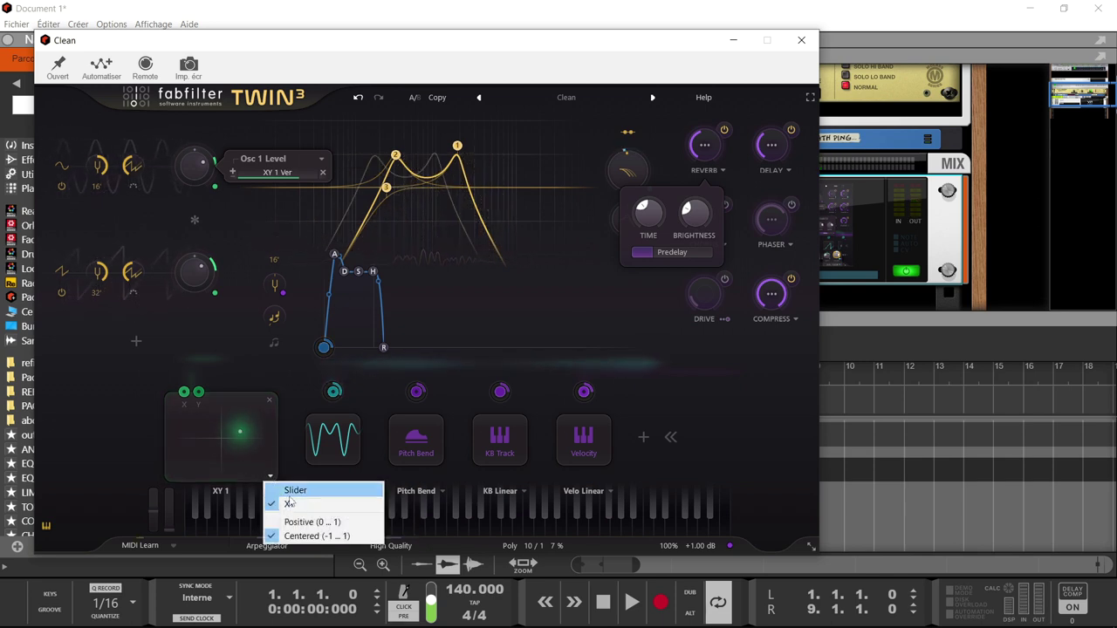
left_click(290, 490)
mouse_move(224, 438)
left_mouse_down()
mouse_move(221, 468)
mouse_move(221, 430)
left_mouse_up()
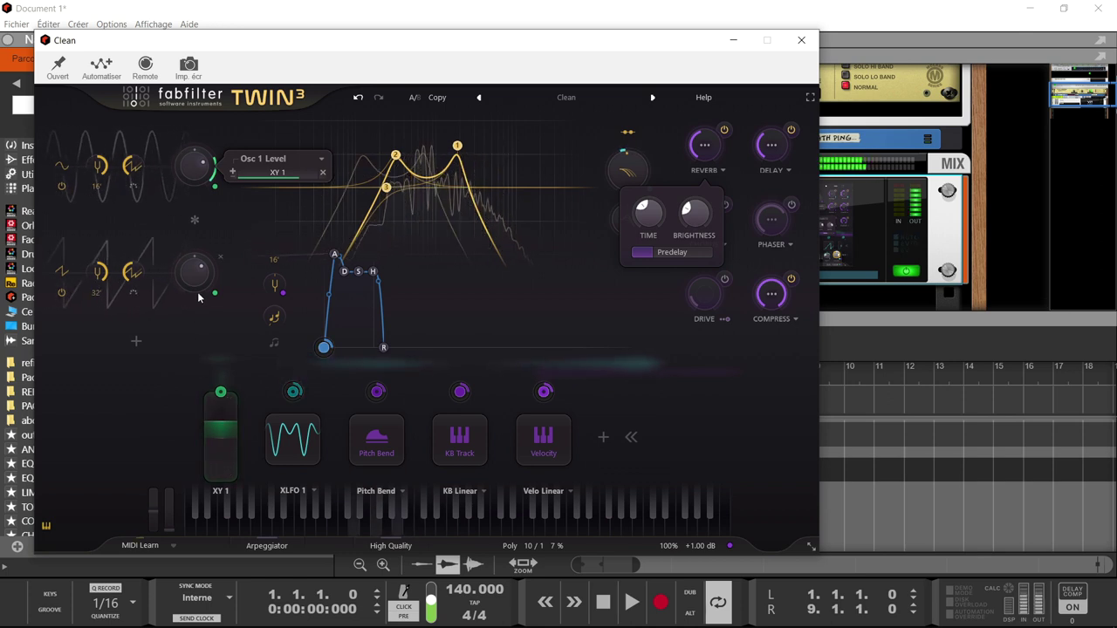
left_click_drag(215, 296, 216, 300)
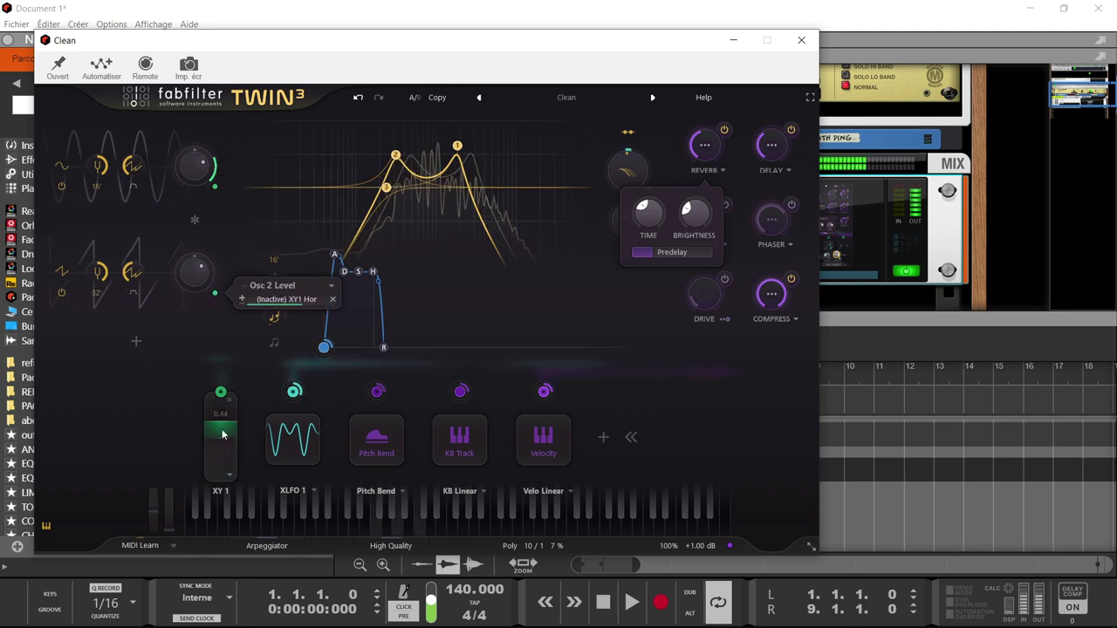
mouse_move(218, 438)
left_mouse_down()
mouse_move(218, 454)
mouse_move(214, 436)
left_mouse_up()
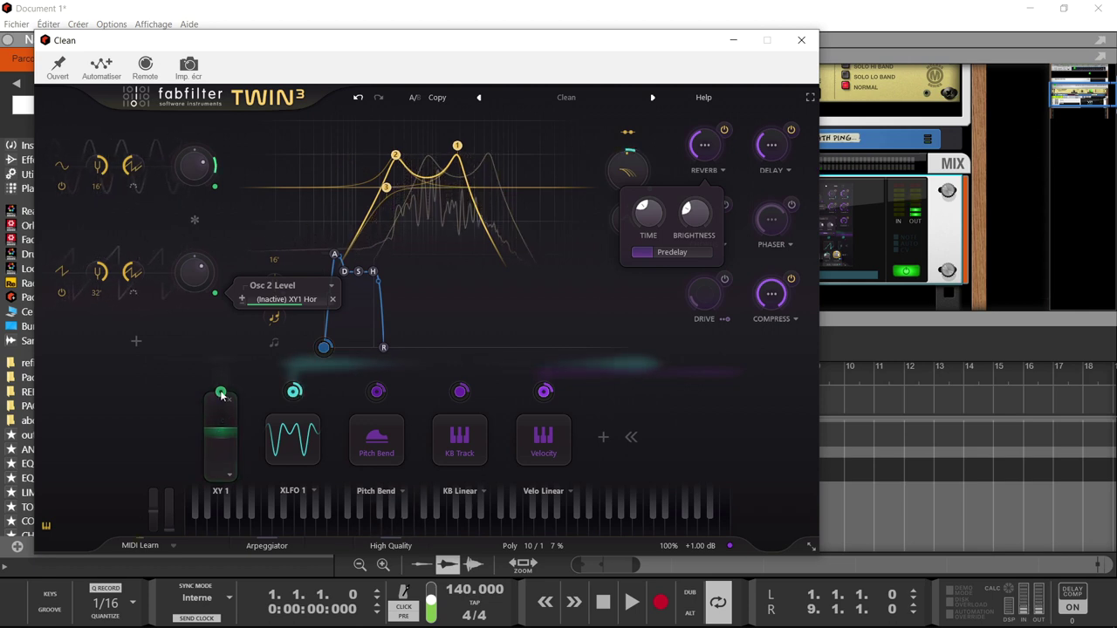
- Return the XY 1 controller to XY mode and move its point to the left of centre
left_click(229, 478)
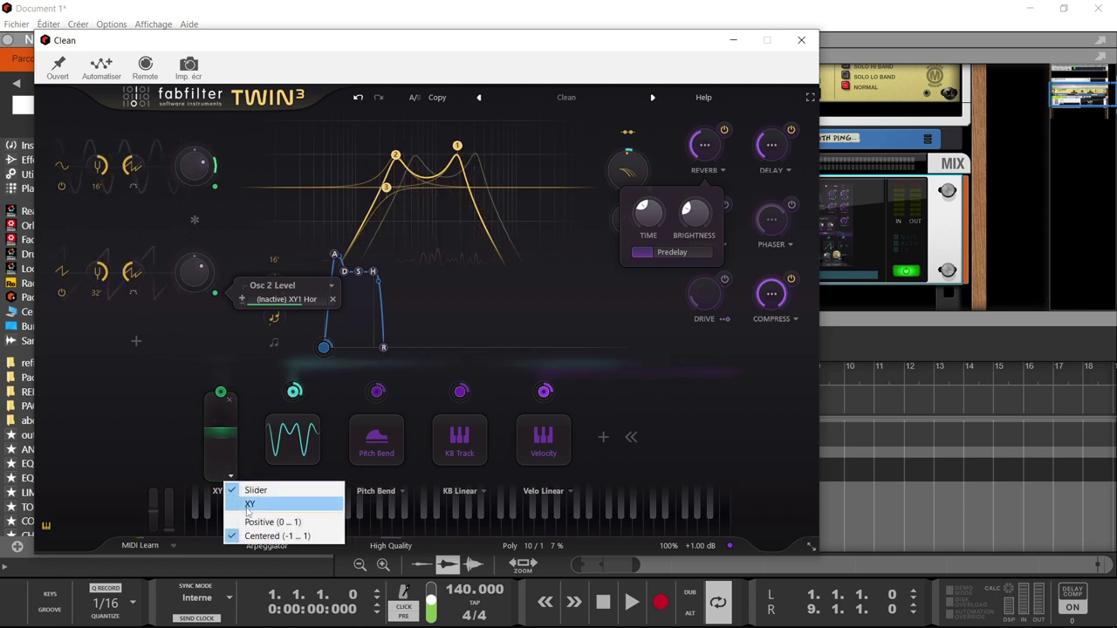
left_click(246, 504)
left_click_drag(239, 428, 204, 433)
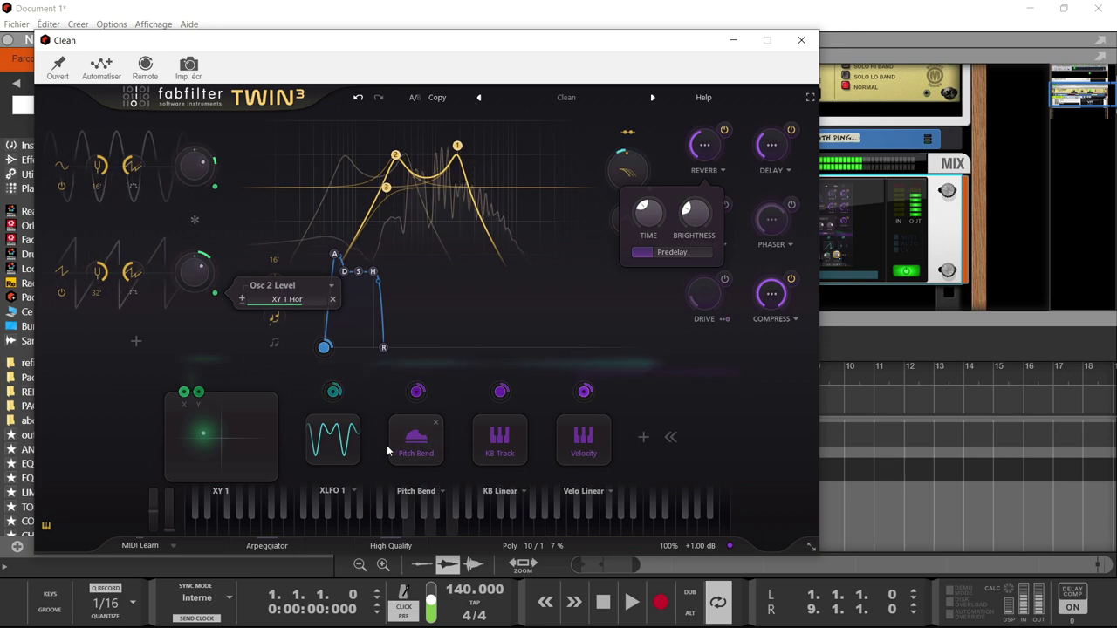
- Enable the drive effect, modulate its amount with XLFO 1 and reduce the modulation depth
left_click_drag(334, 392, 703, 297)
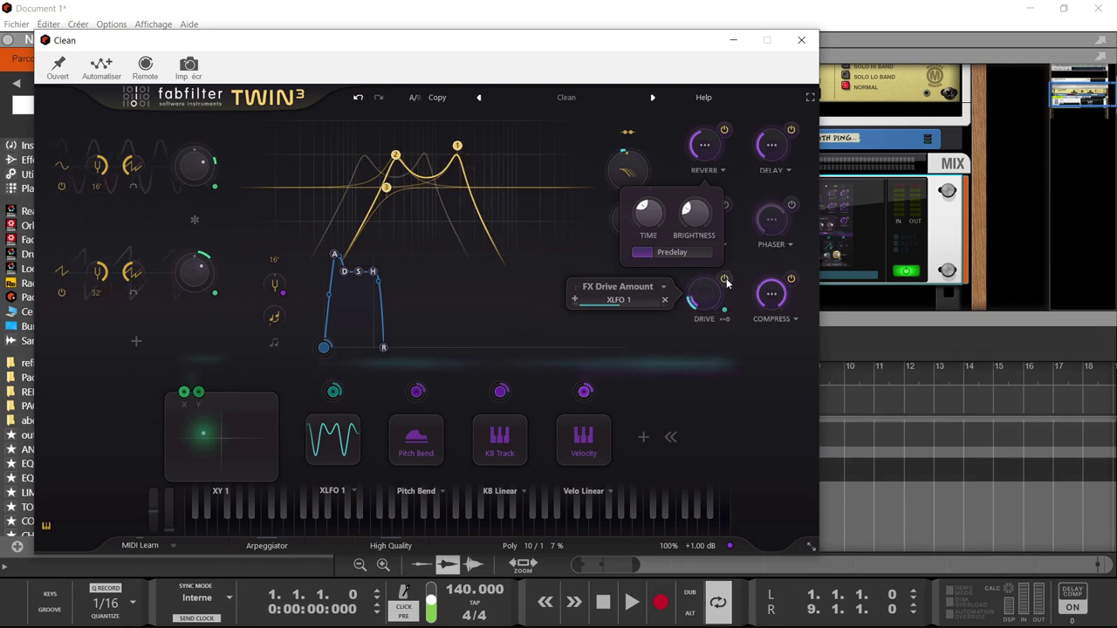
mouse_move(712, 268)
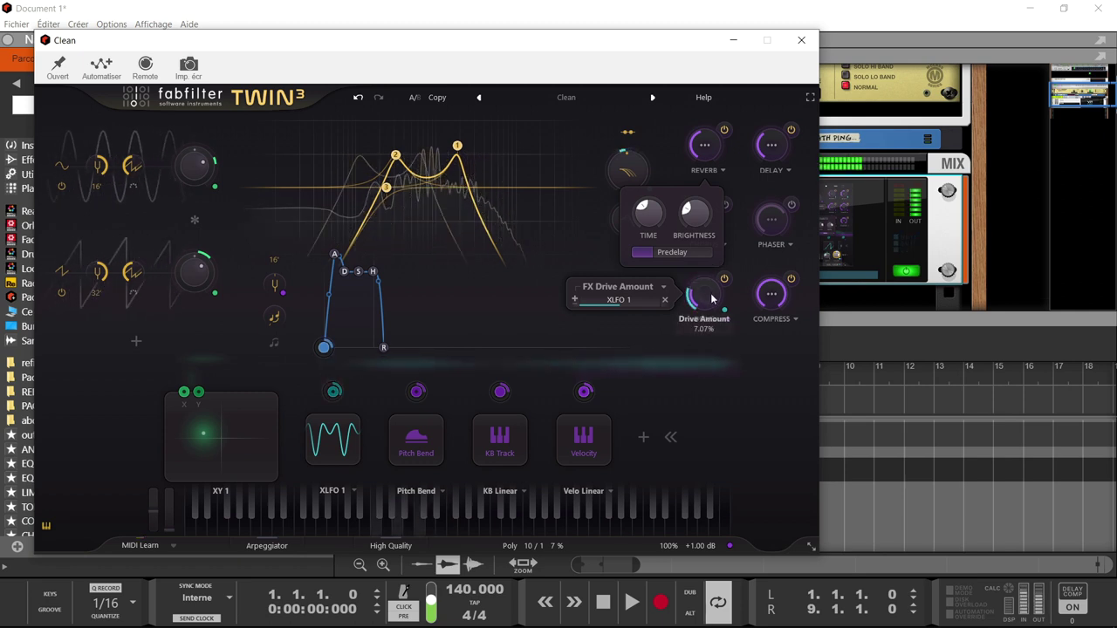
mouse_move(647, 301)
left_click_drag(647, 301, 589, 325)
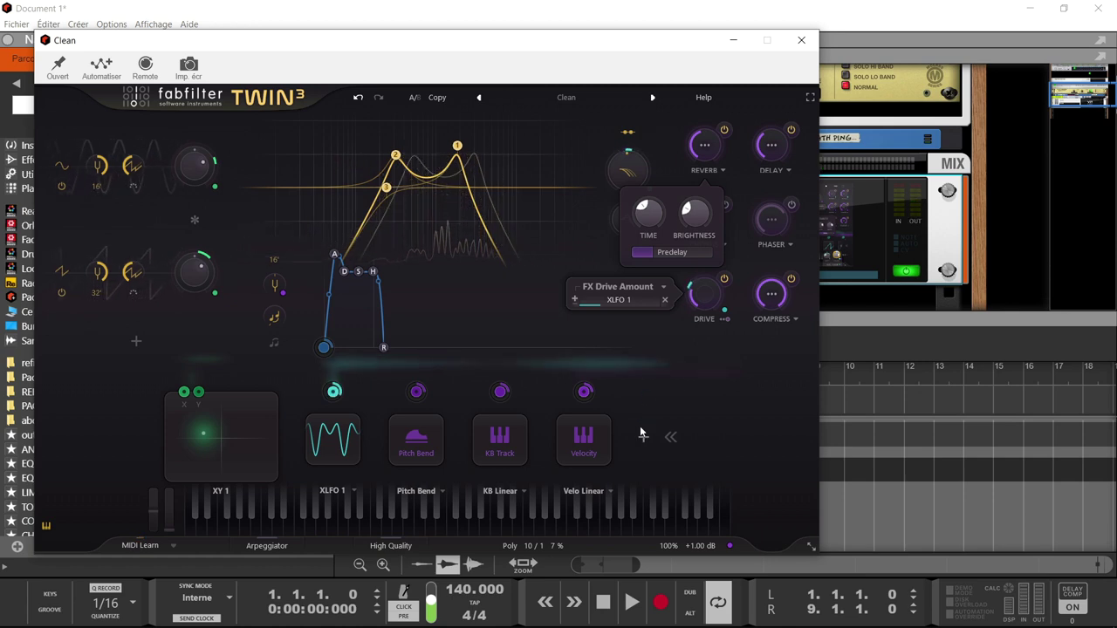
- Enable the arpeggiator and set its transpose range to 2 Octaves
mouse_move(505, 400)
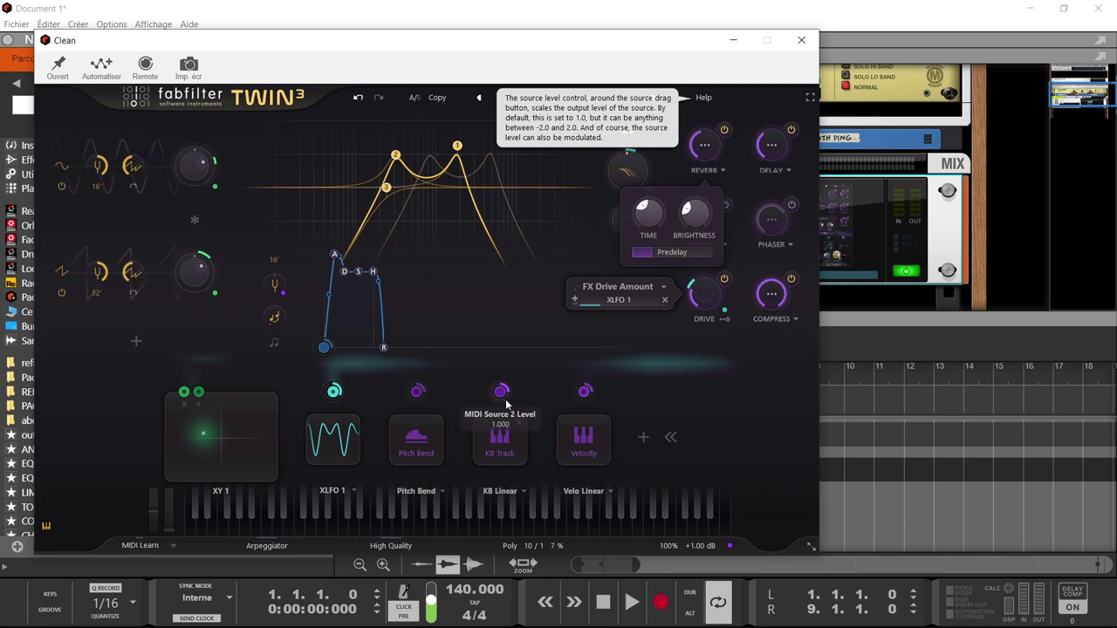
left_click(567, 97)
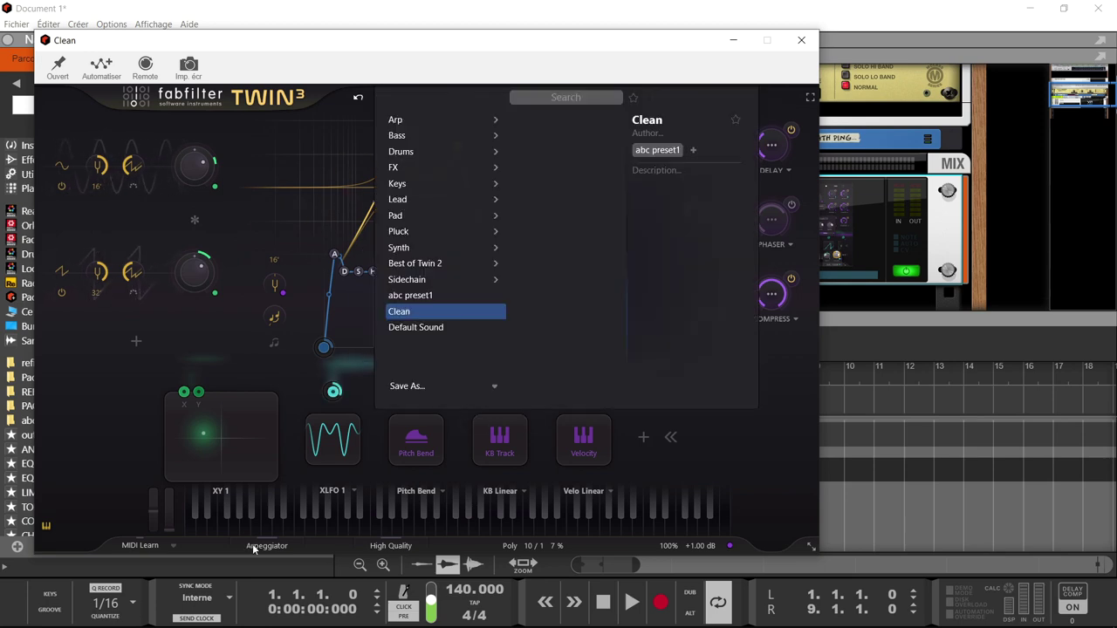
left_click(253, 544)
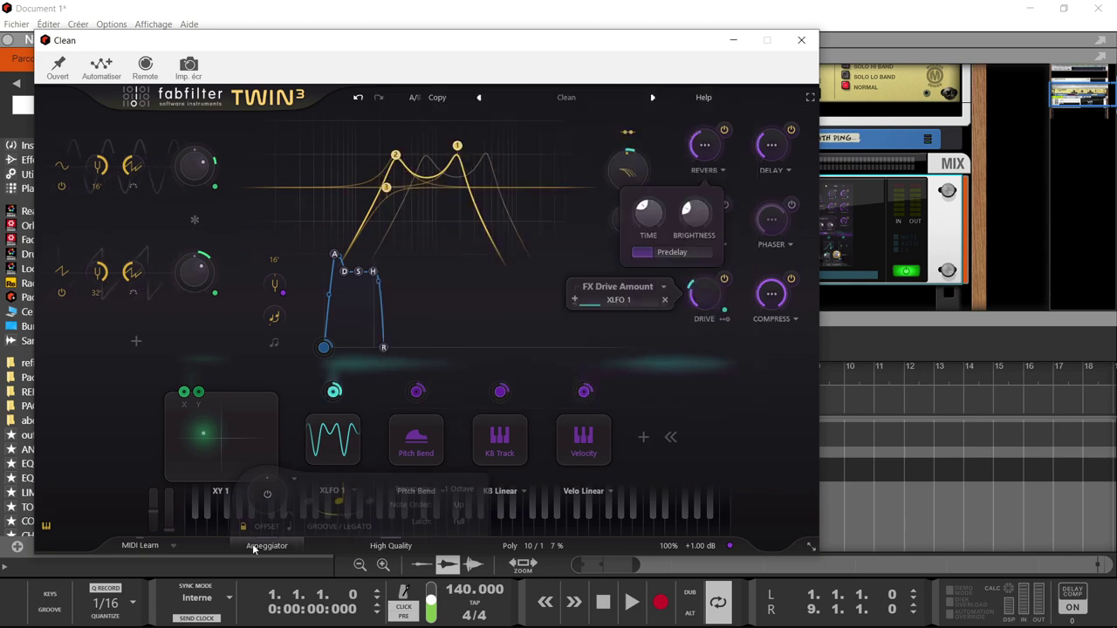
mouse_move(259, 506)
left_click(265, 500)
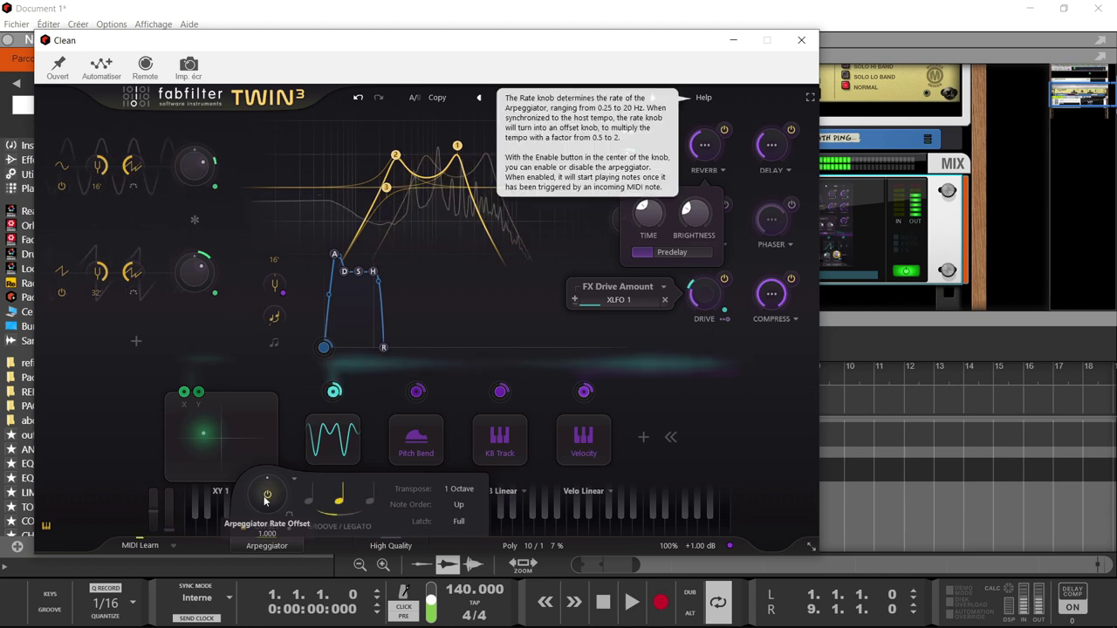
left_click(460, 488)
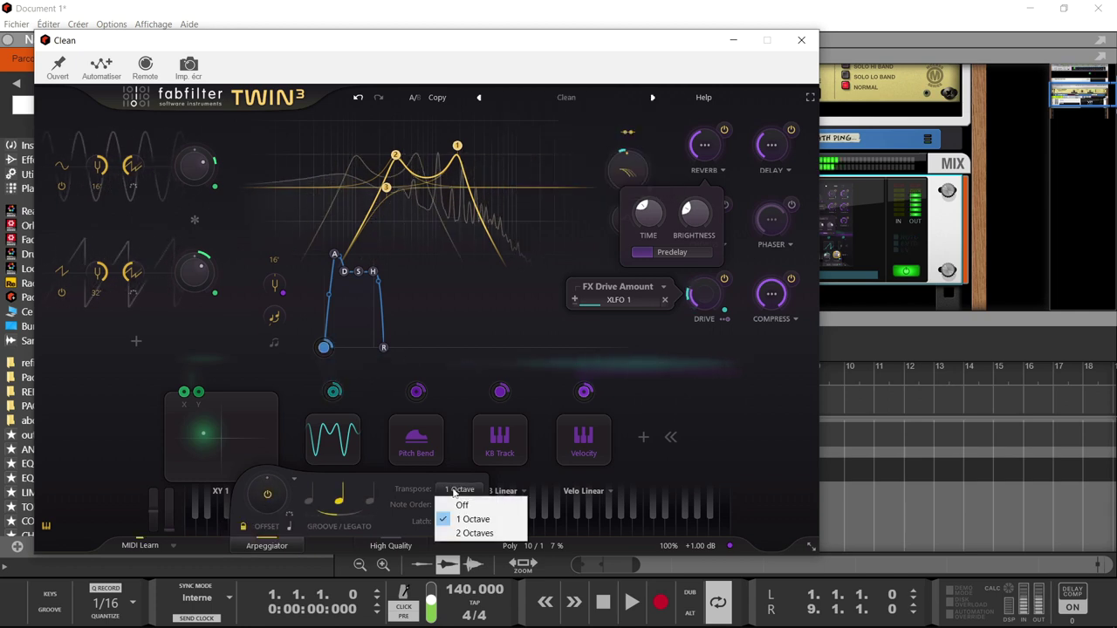
left_click(468, 534)
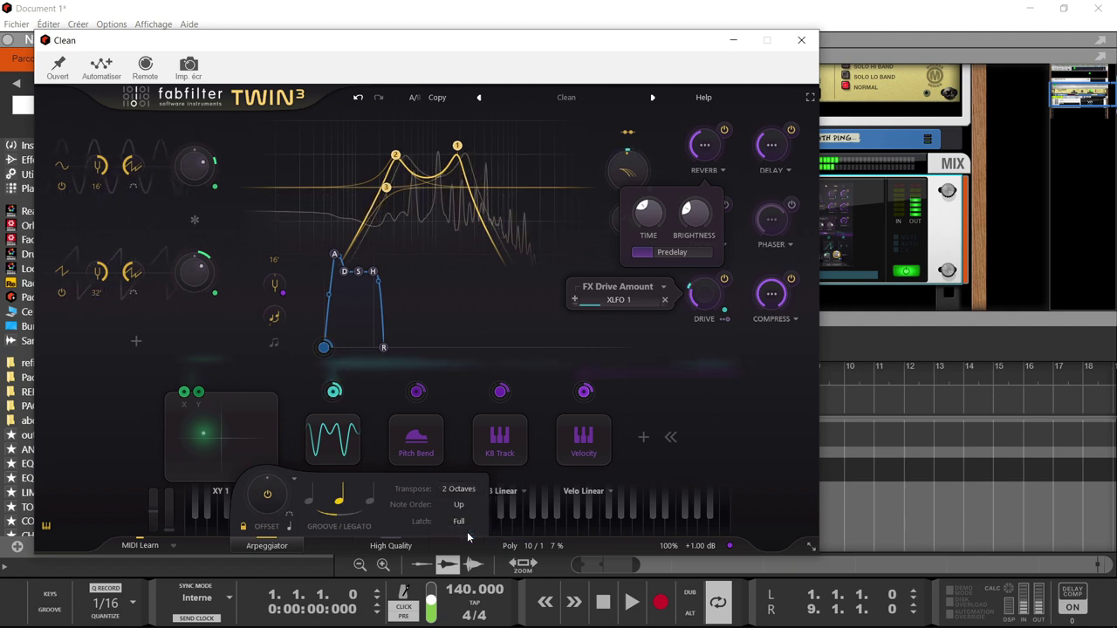
- Turn the arpeggiator's latch off and sync its rate to a 1/8 Note
left_click(465, 526)
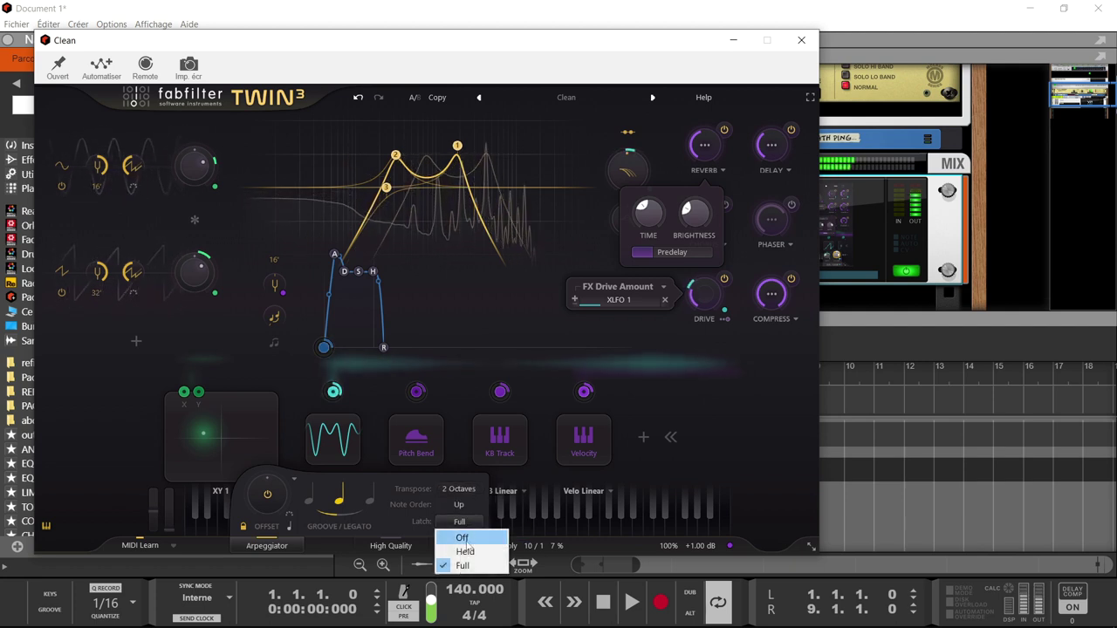
left_click(466, 536)
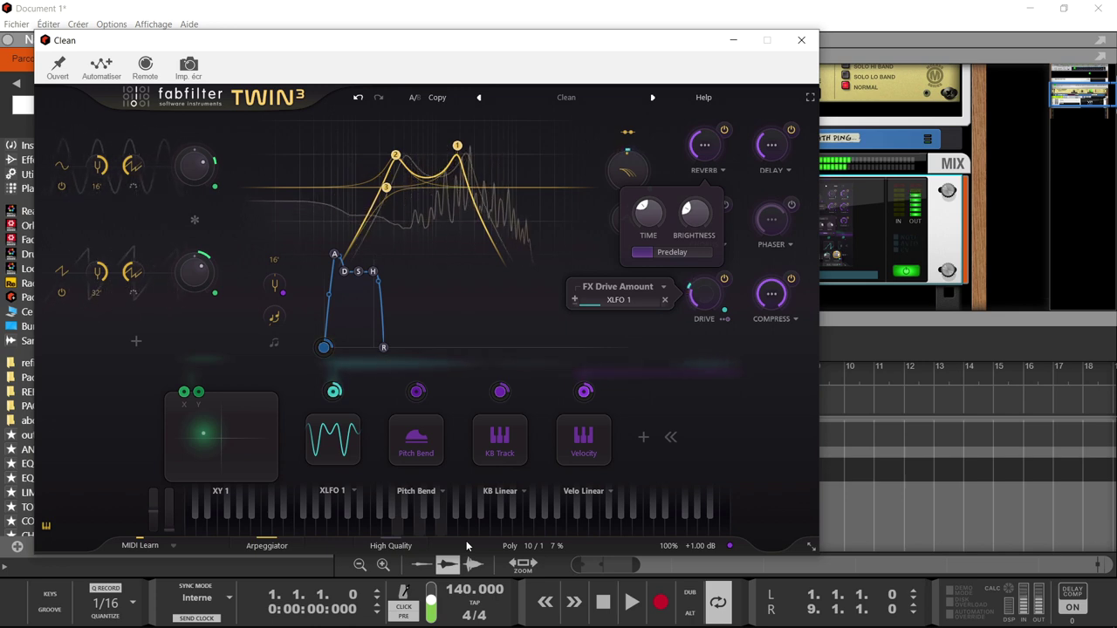
mouse_move(291, 551)
left_click(289, 527)
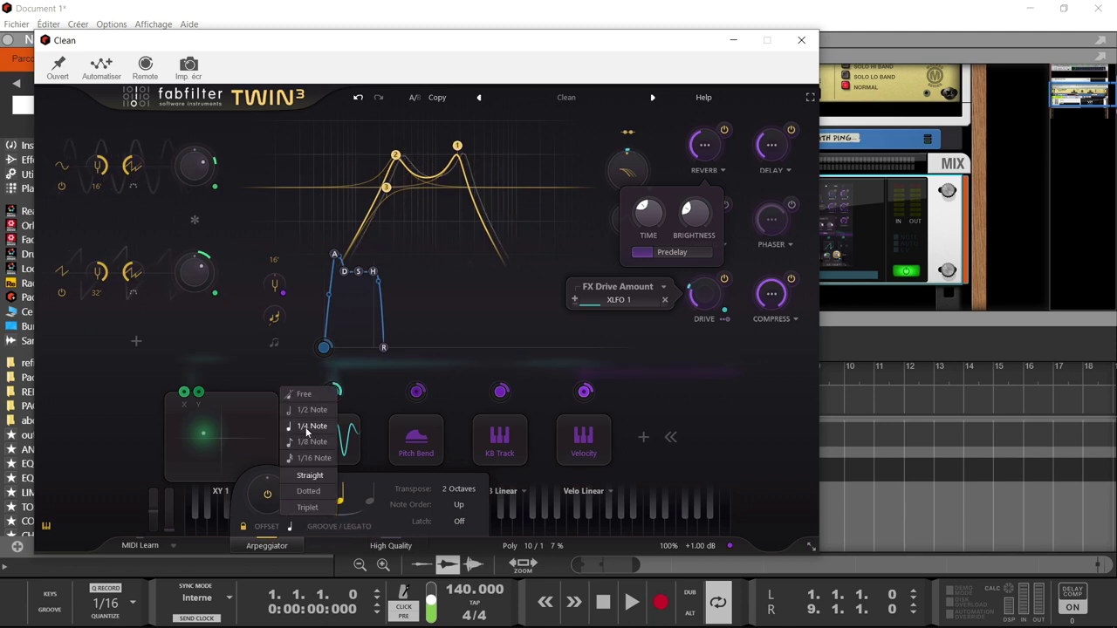
left_click(311, 444)
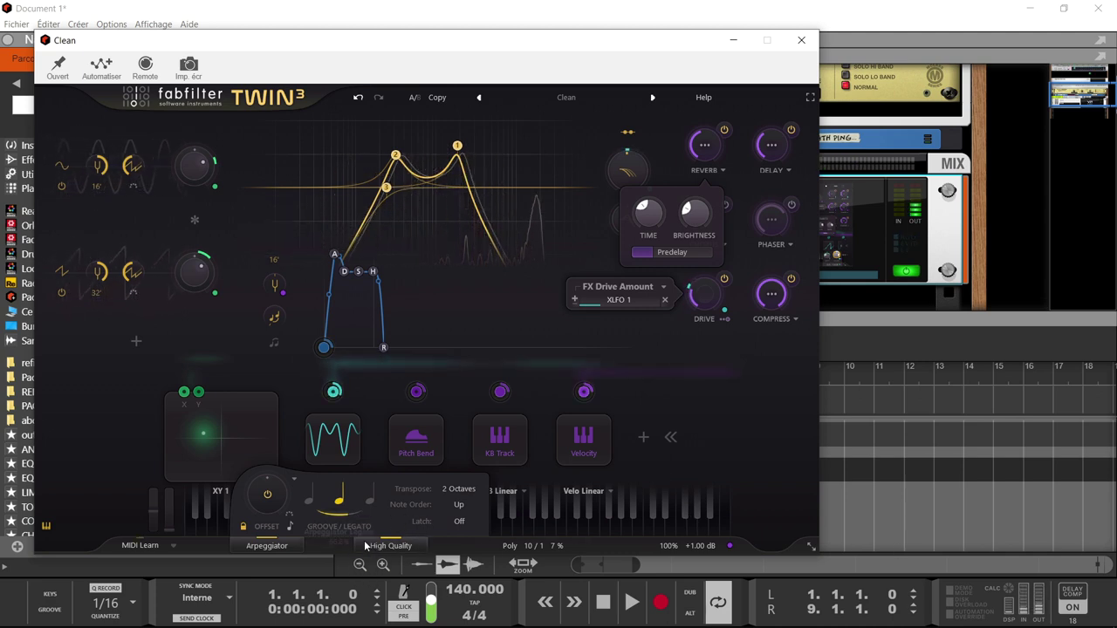
- Try unison voice counts of 48 and 64 in the polyphony settings
mouse_move(998, 621)
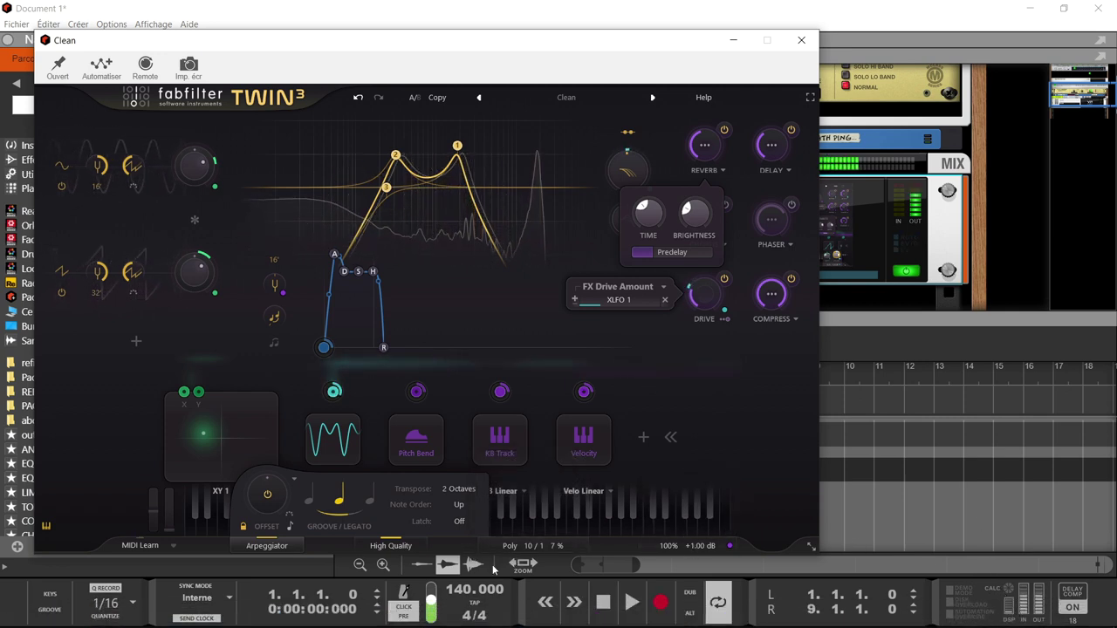
mouse_move(510, 545)
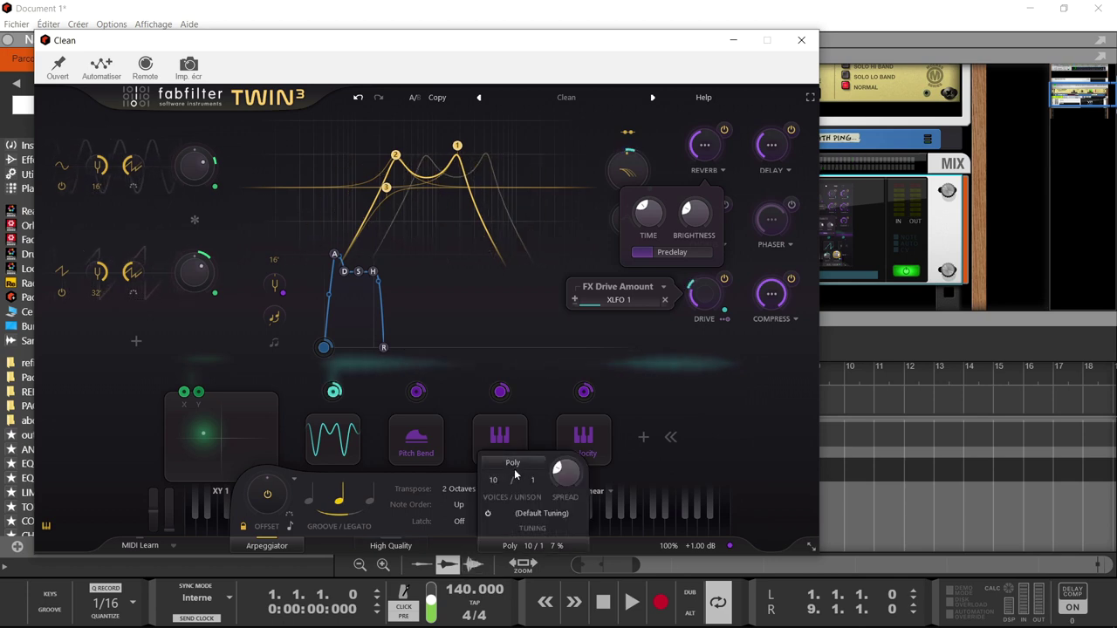
left_click(532, 480)
left_click(536, 453)
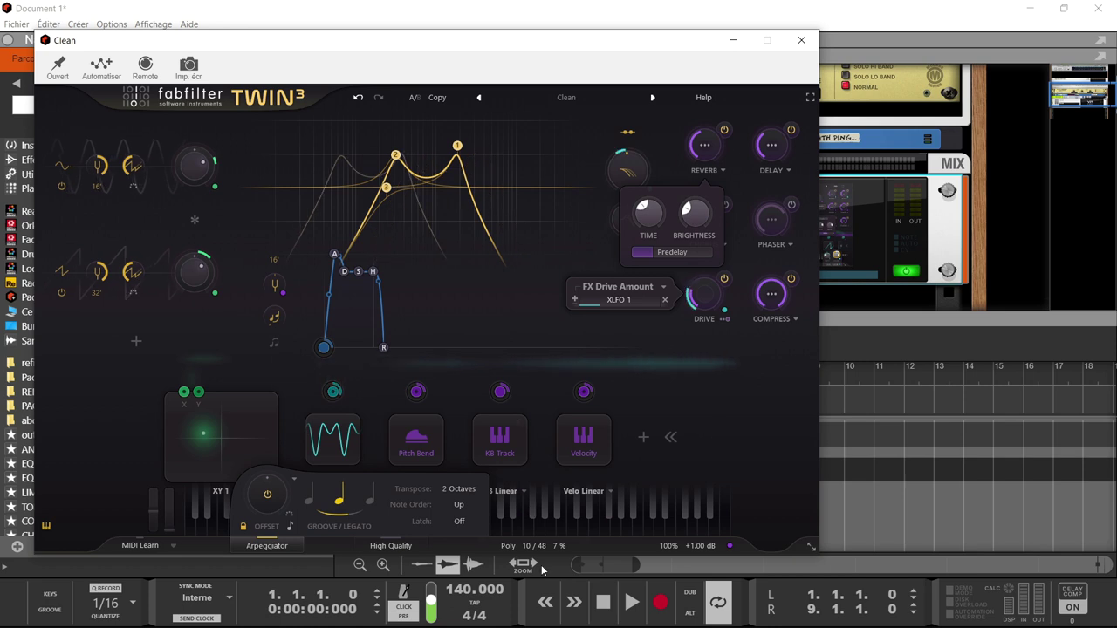
mouse_move(541, 550)
left_click(534, 480)
left_click(536, 480)
- Set the unison voice count to 6
left_click(534, 480)
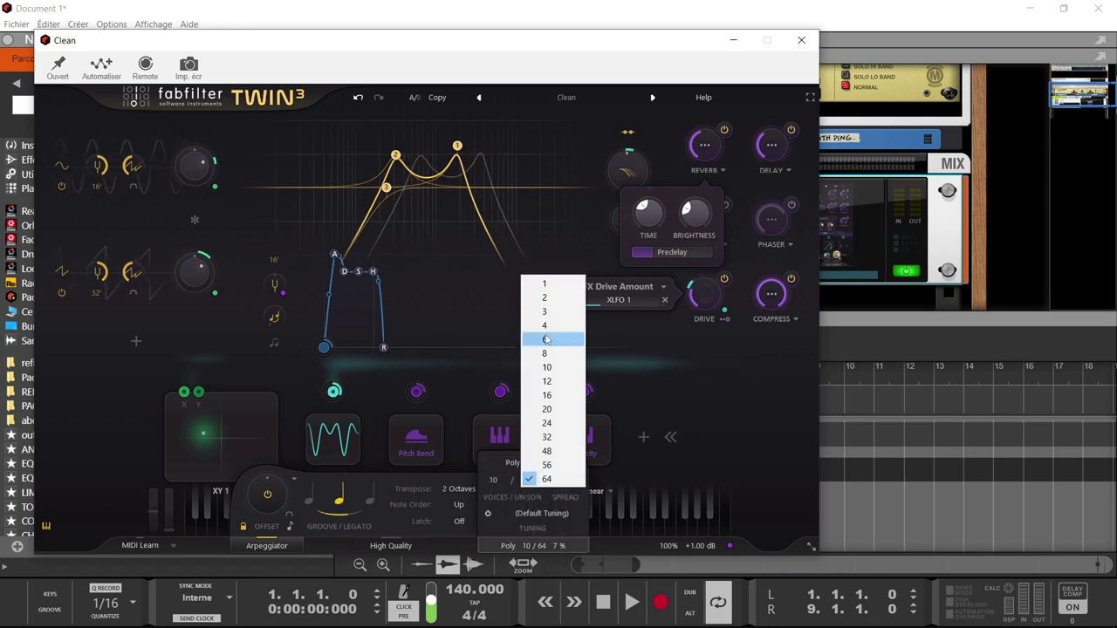
left_click(546, 339)
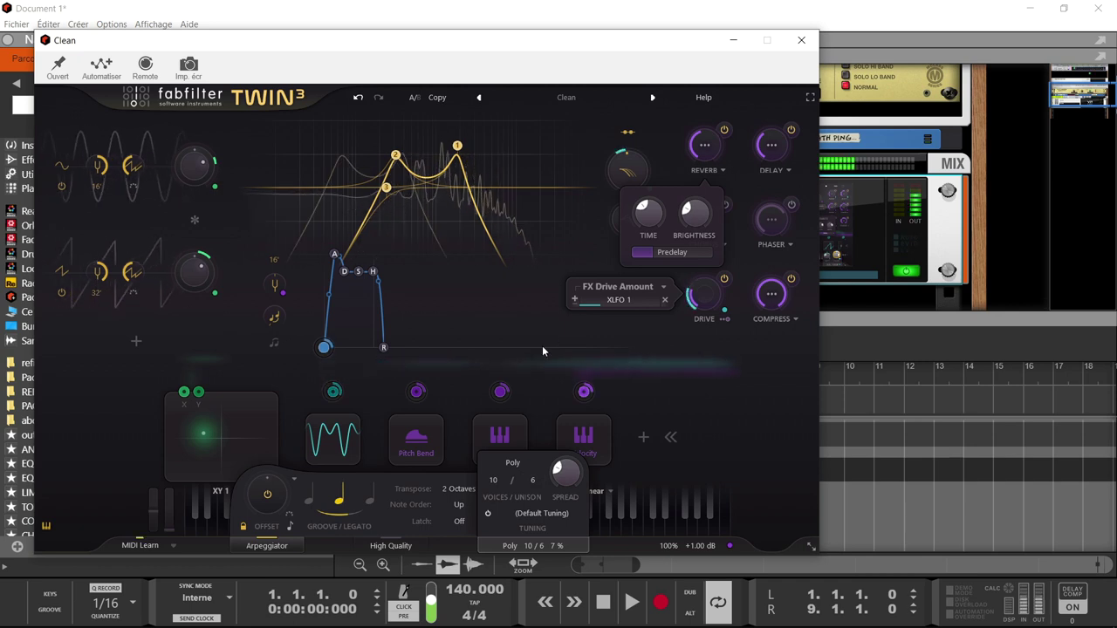
- Set the unison spread to 24%, then check the polyphony mode options and the output's stereo width and volume controls
left_click_drag(566, 472, 557, 400)
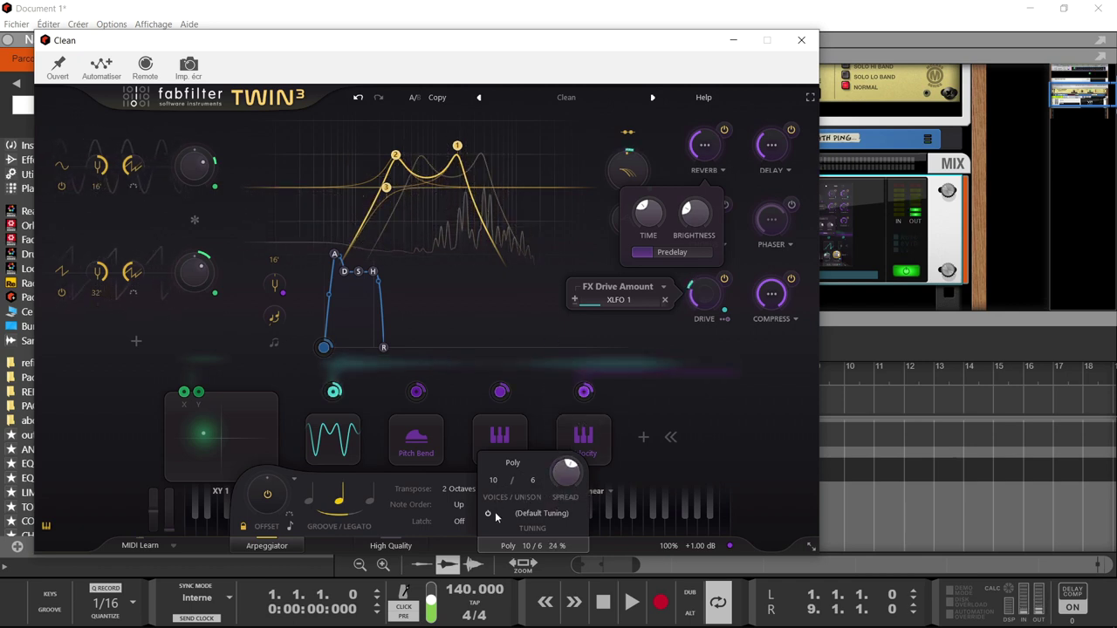
left_click(513, 463)
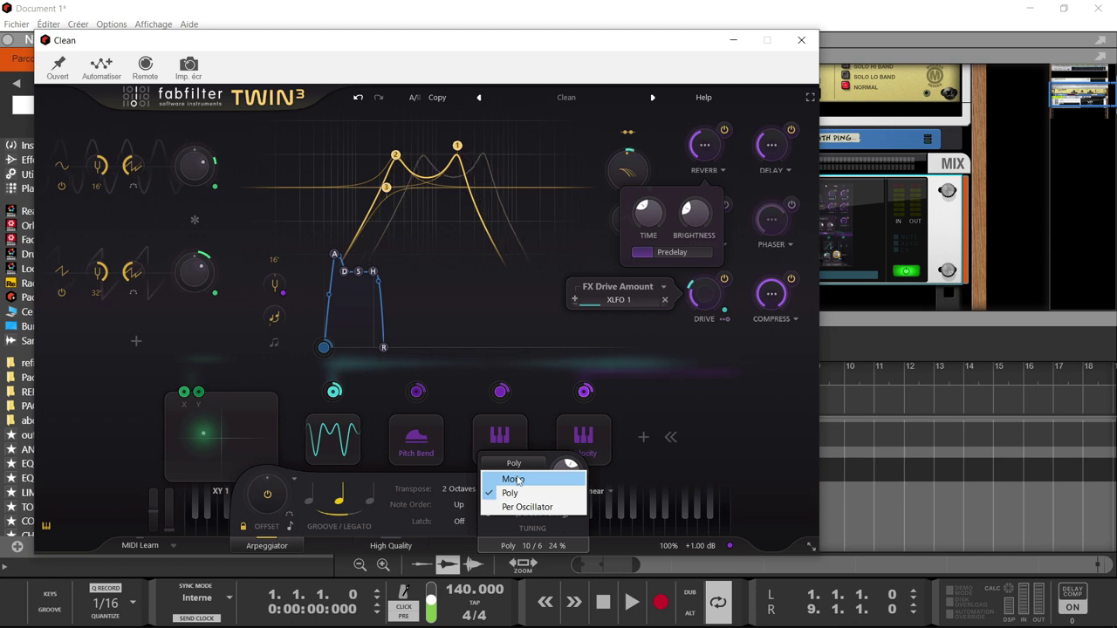
left_click(539, 461)
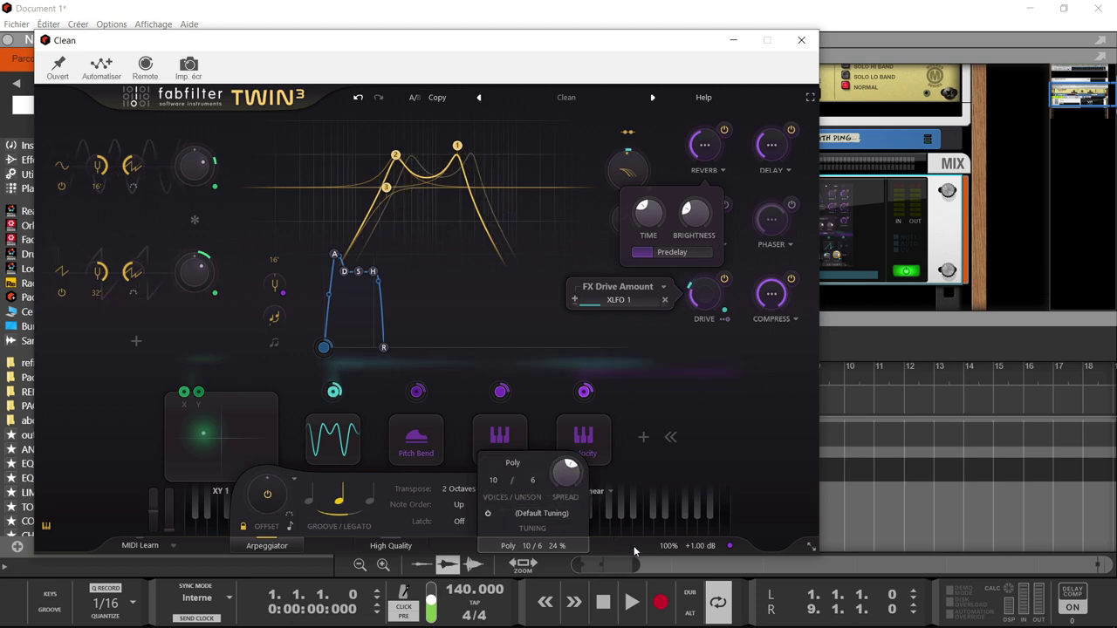
mouse_move(705, 499)
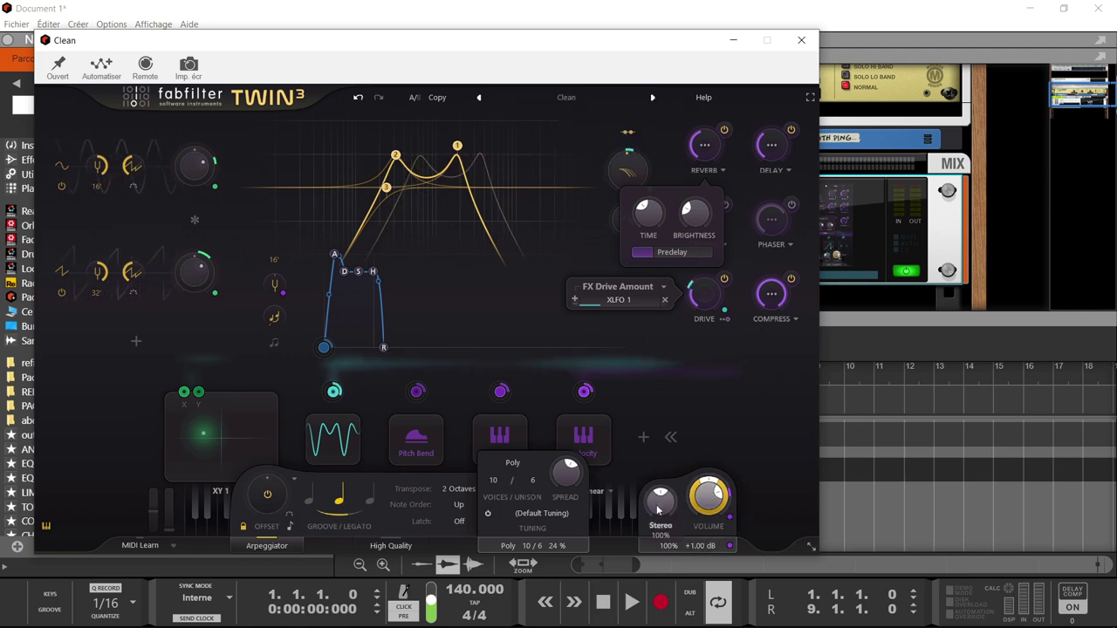
mouse_move(659, 508)
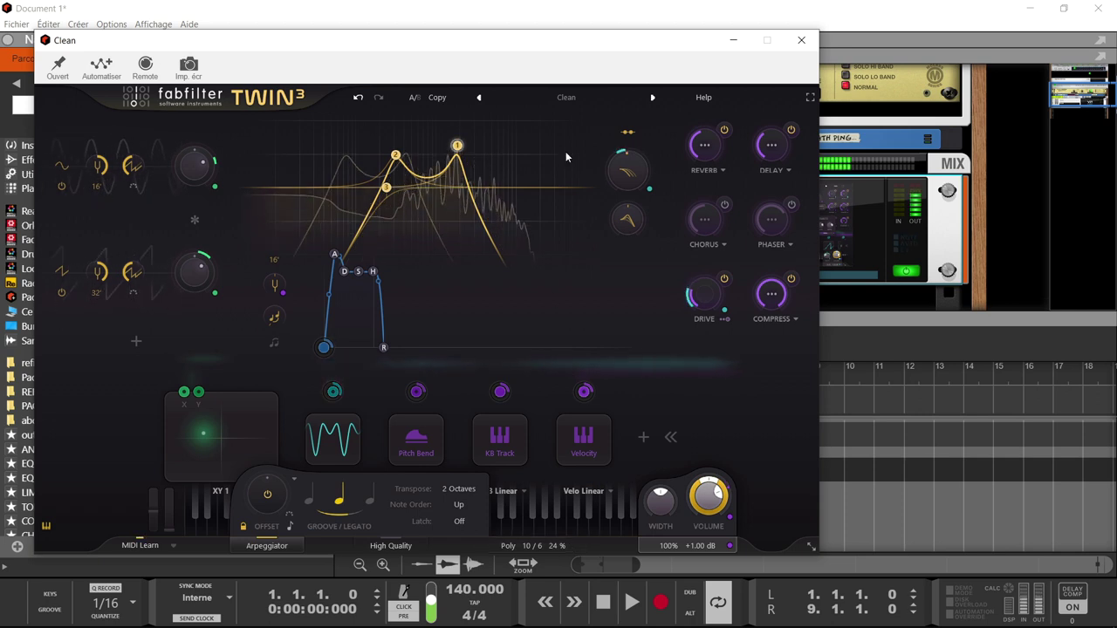
- Audition the arpeggio presets Abigail and Big Pulses from the preset library
left_click(518, 94)
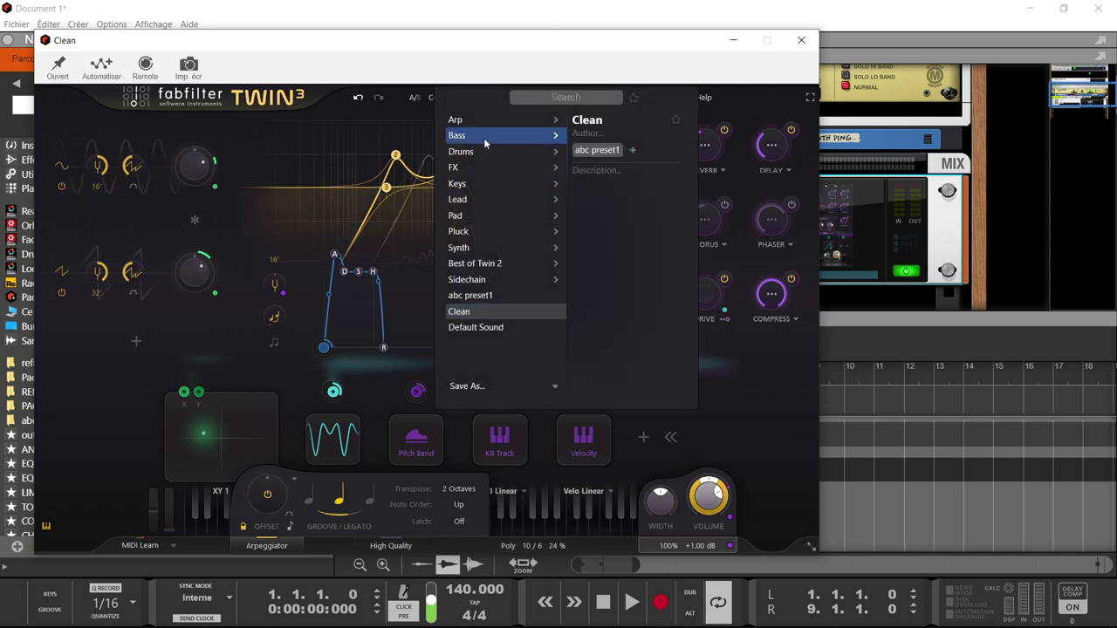
mouse_move(485, 131)
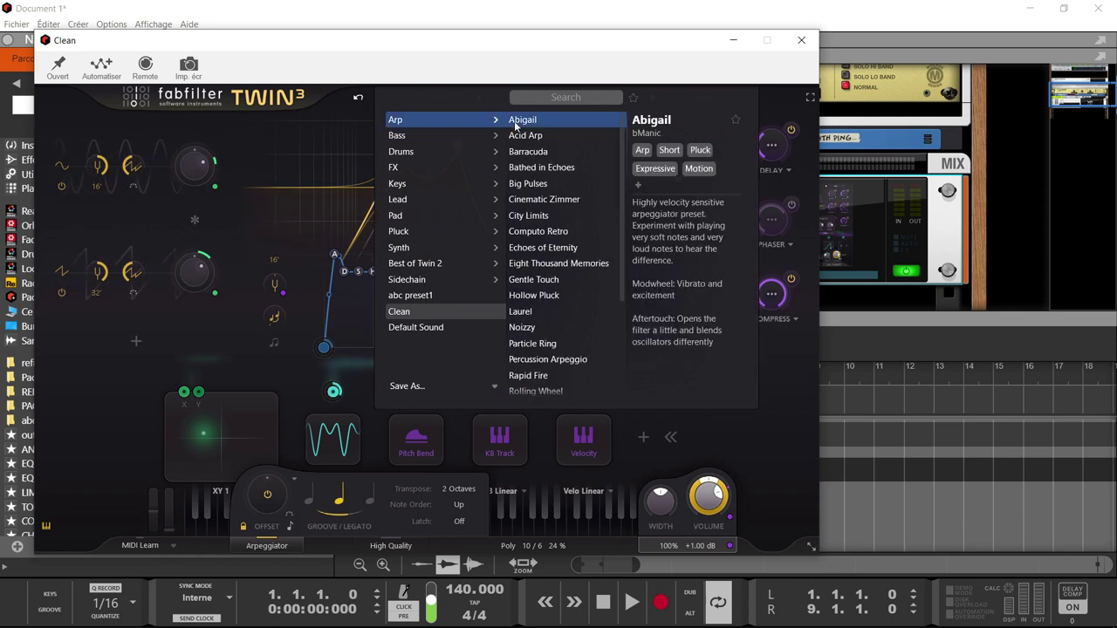
left_click(515, 122)
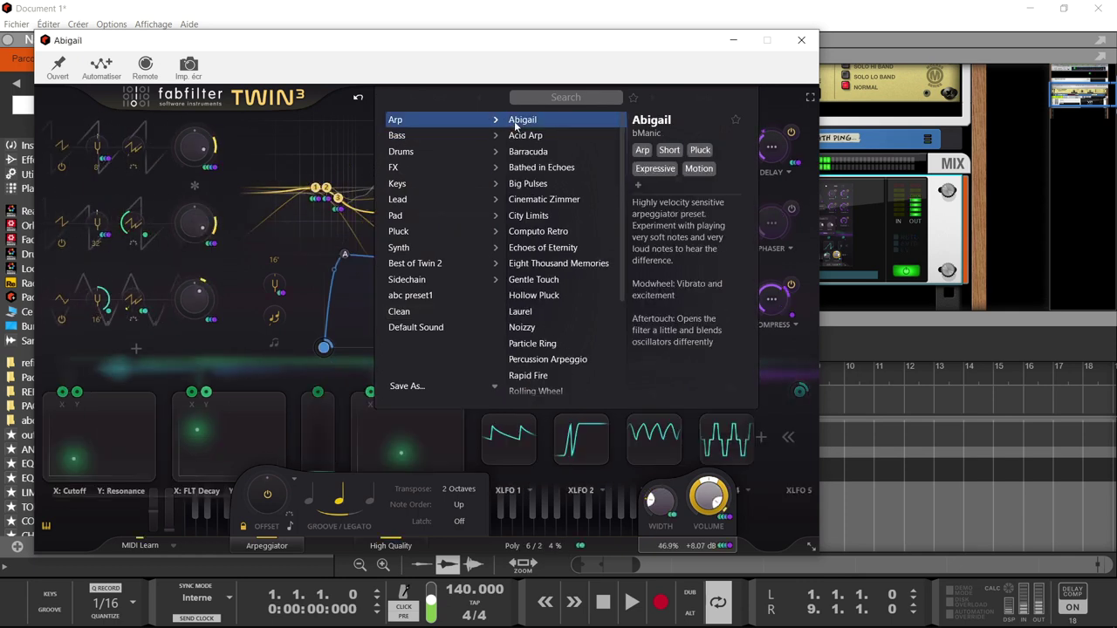
left_click(524, 185)
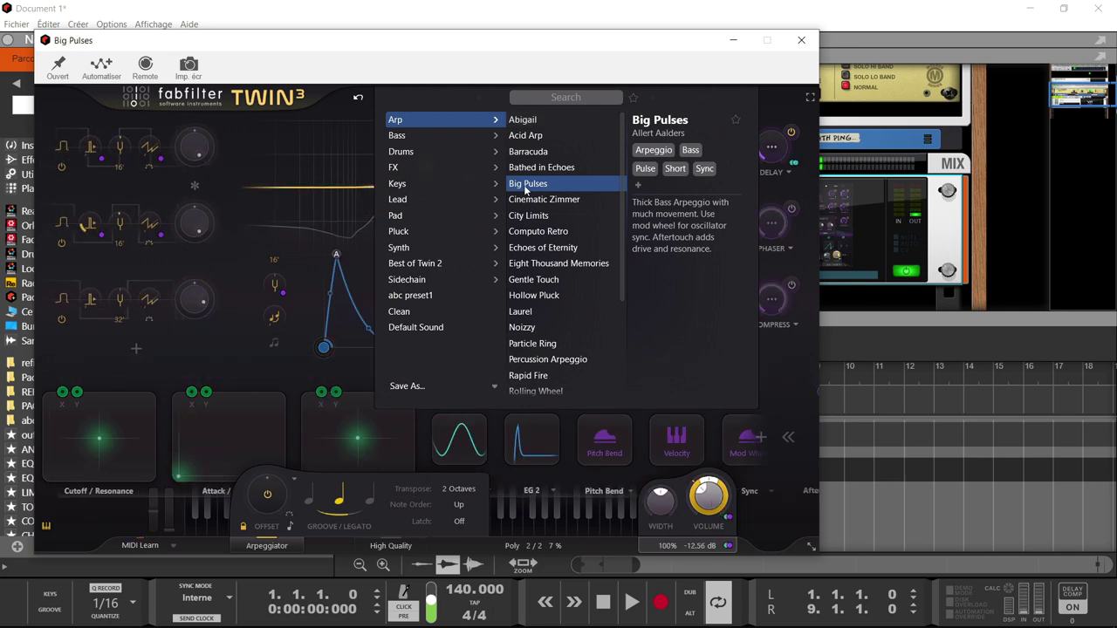
- Load the 80s Sampled Slap Bass preset from the Bass category and switch off the arpeggiator
mouse_move(422, 138)
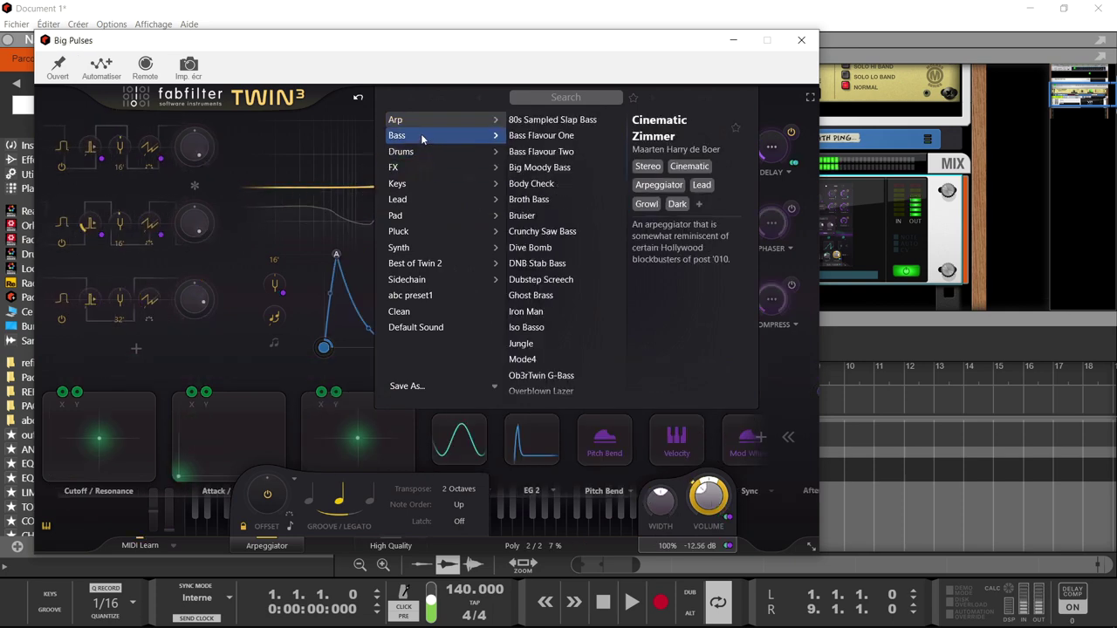
left_click(536, 123)
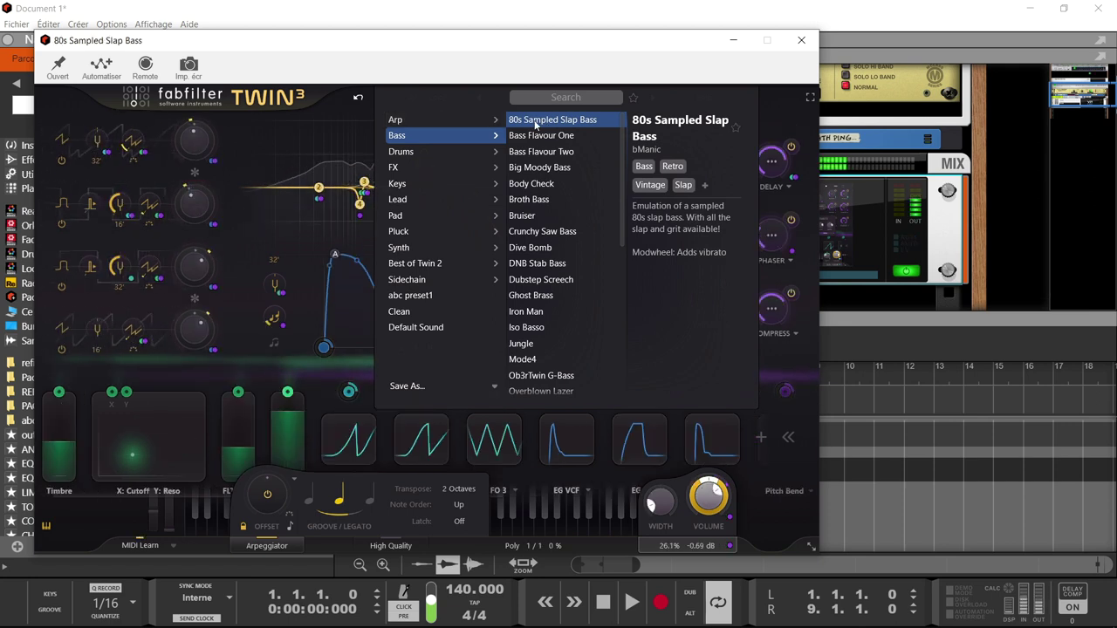
key("Escape")
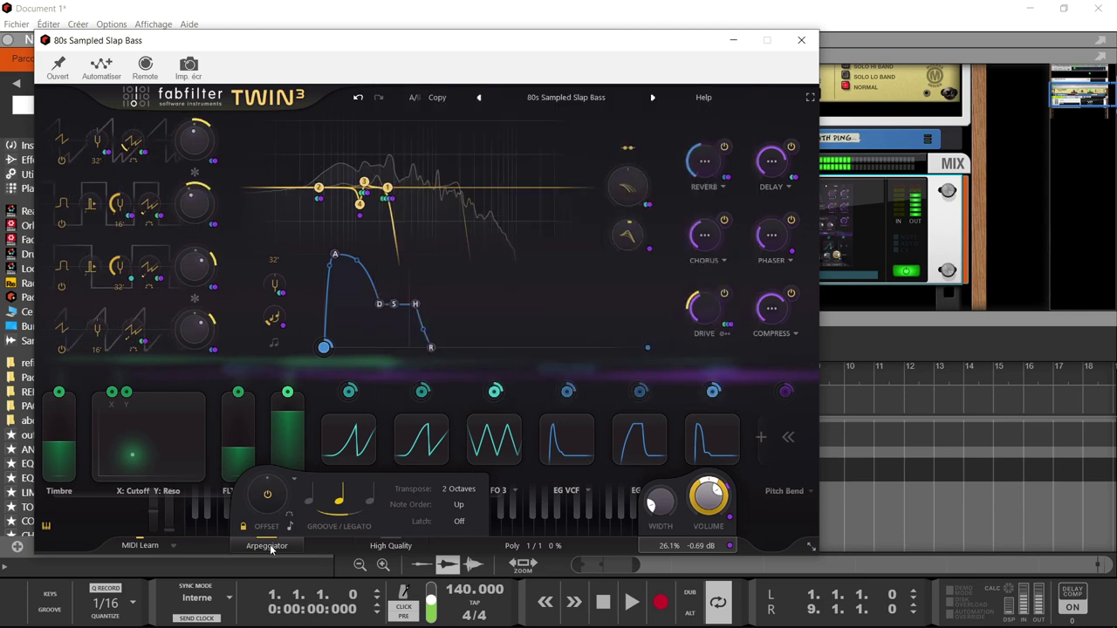
left_click(270, 545)
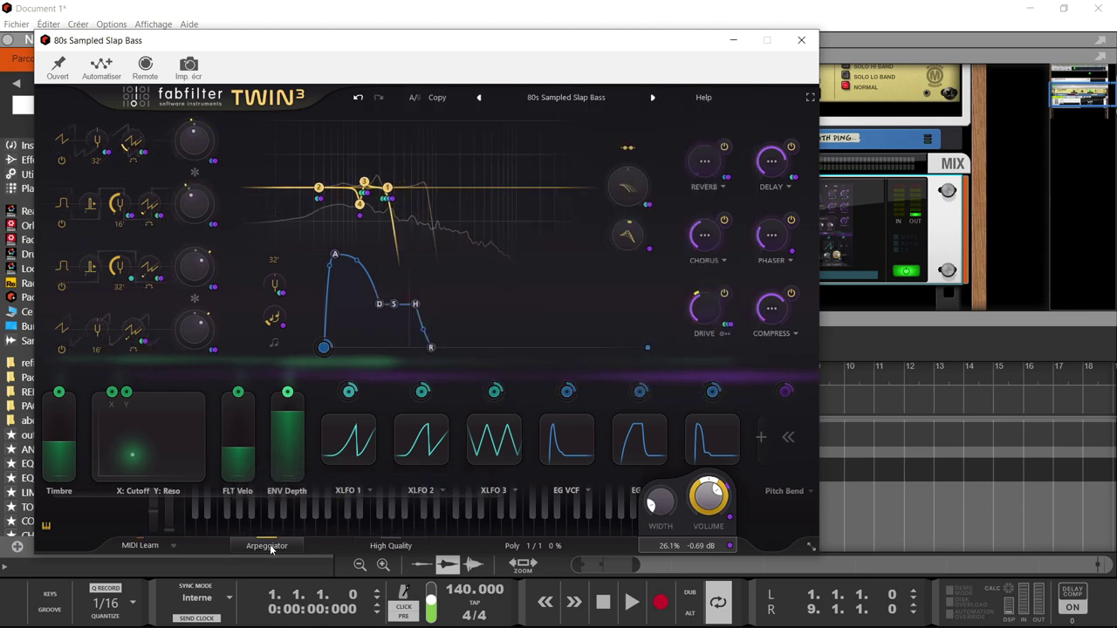
left_click(269, 545)
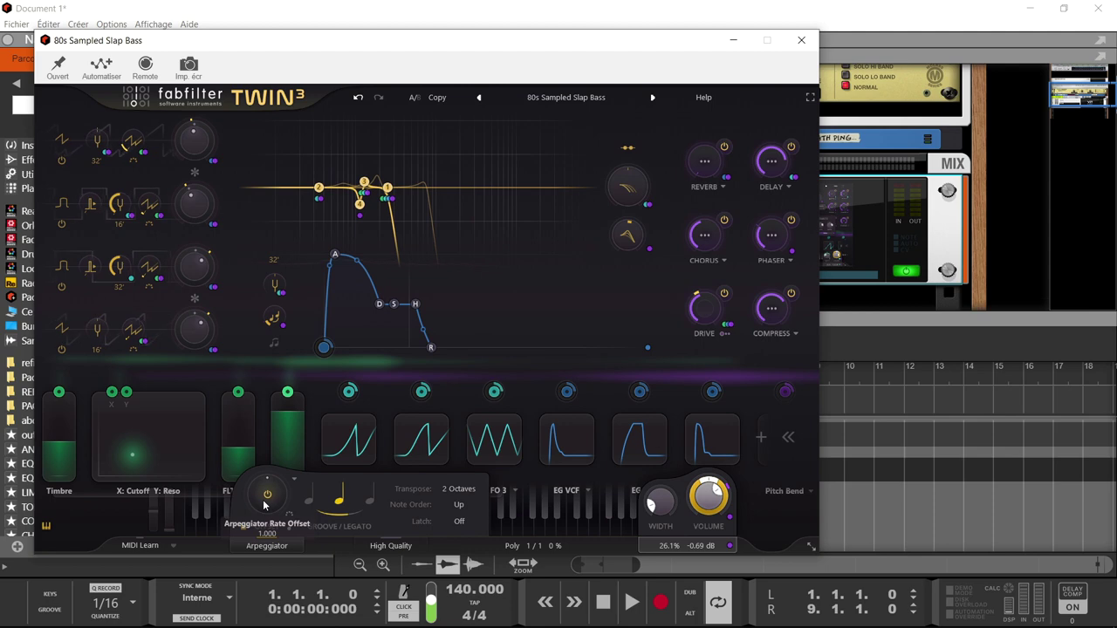
mouse_move(265, 506)
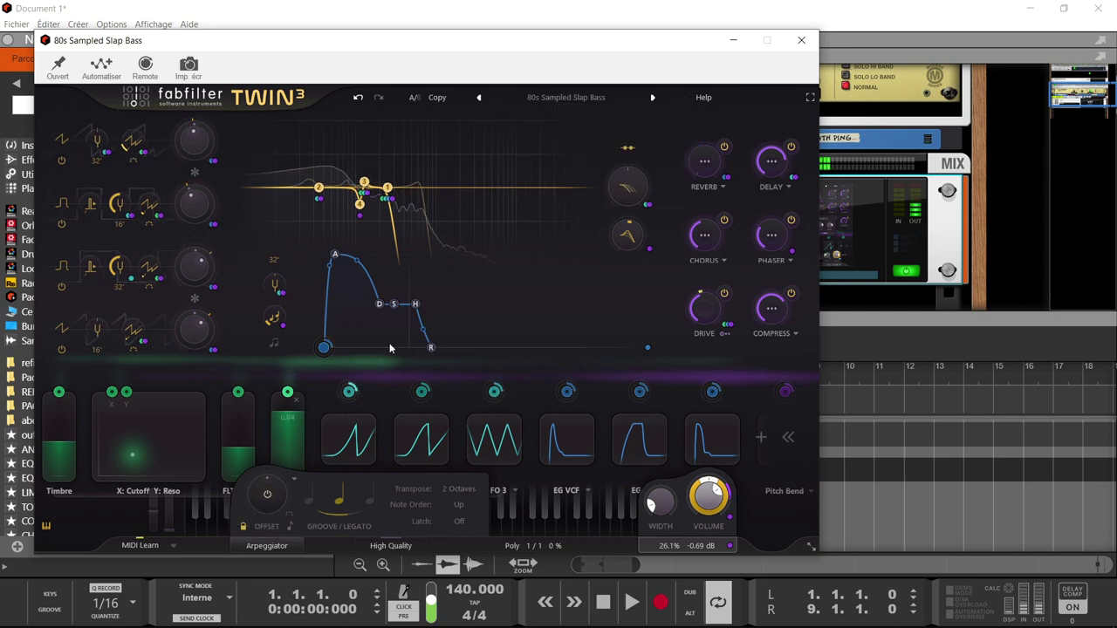
- Step forward through the bass presets, auditioning Bass Flavour One, Big Moody Bass, Body Check, Bruiser and Dive Bomb
left_click(654, 98)
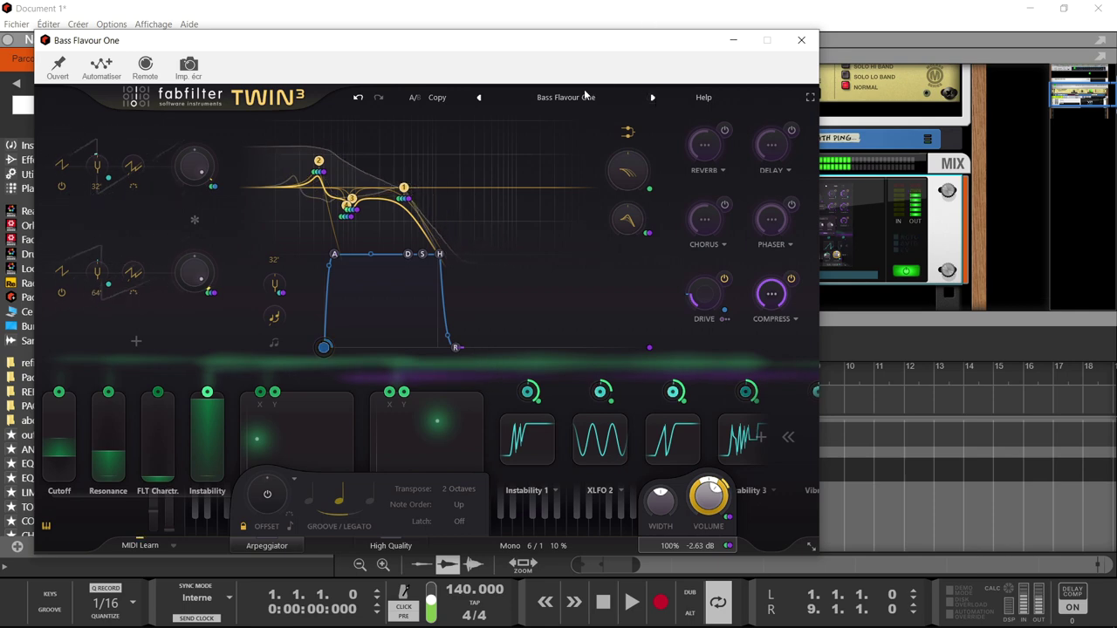
left_click(652, 97)
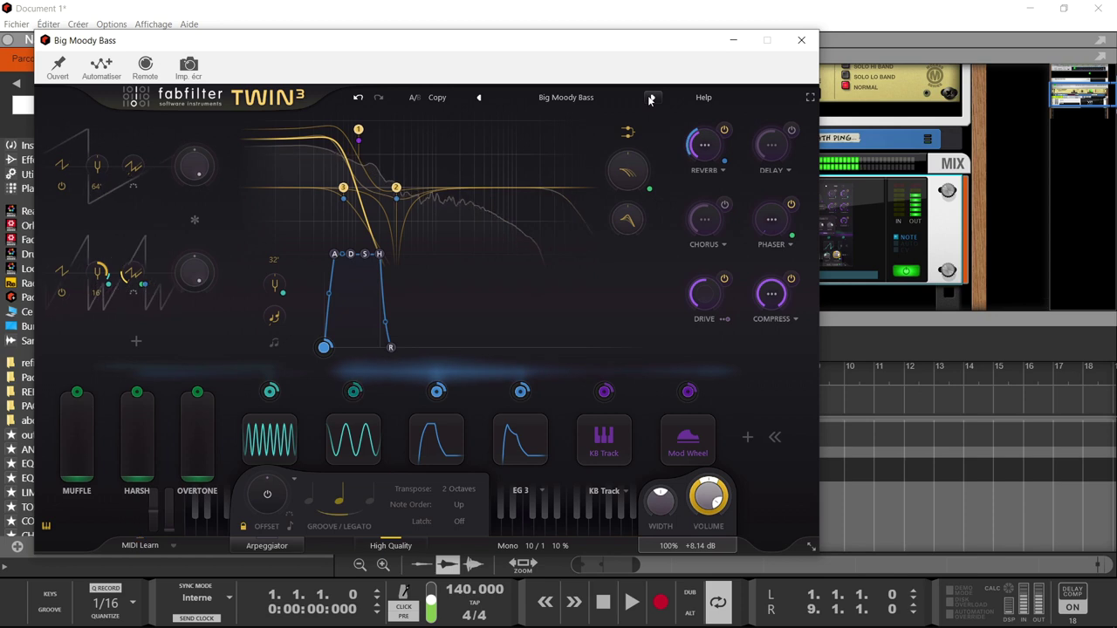
left_click(650, 99)
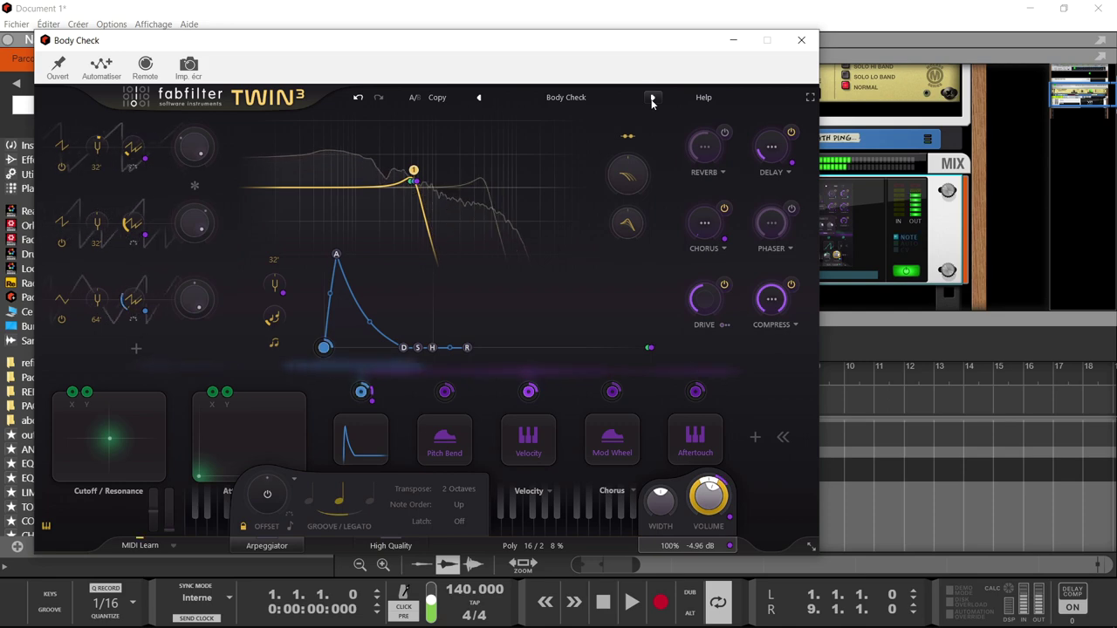
left_click(652, 98)
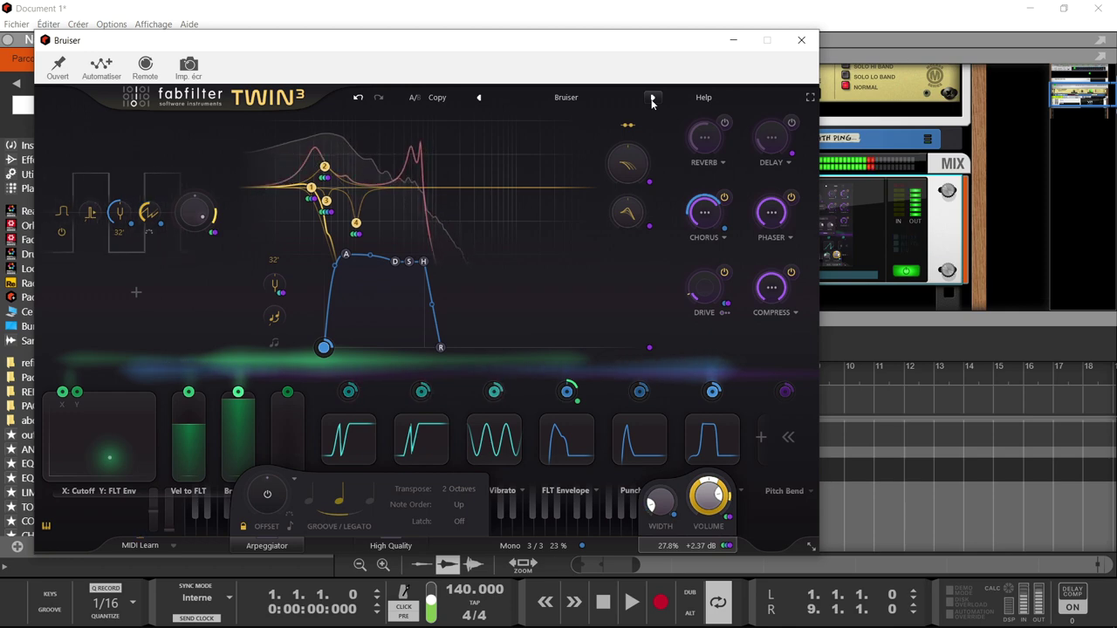
left_click(652, 99)
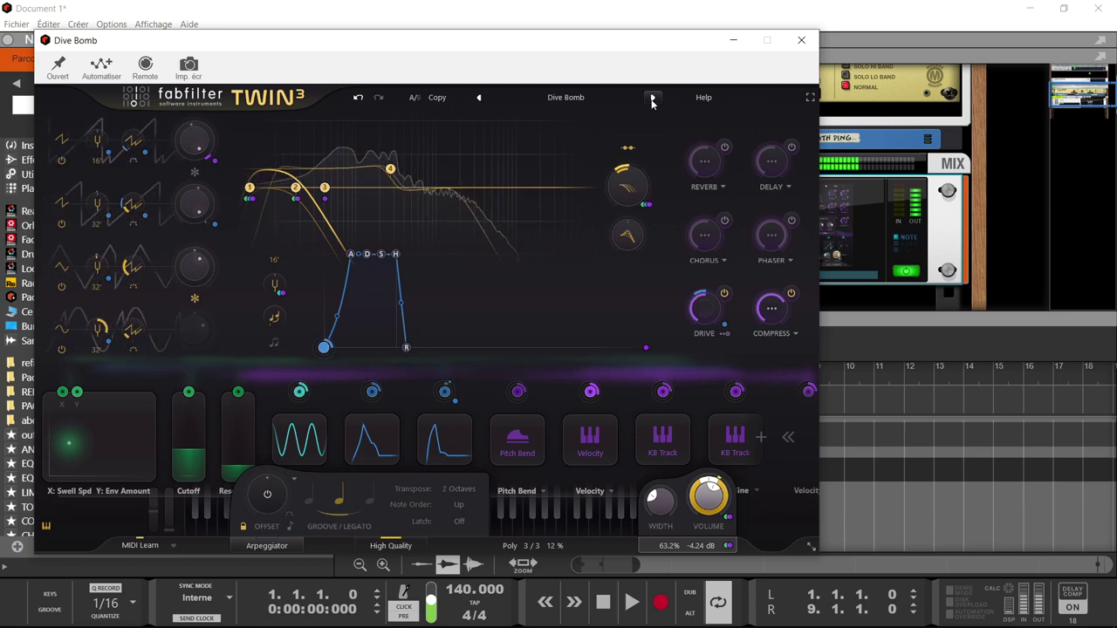
- Audition the drum presets Analog Snare Machine, Analogue Kick 1, Analogue Kick 2, Basic Kick and Basic Techno Kick
left_click(516, 96)
mouse_move(438, 162)
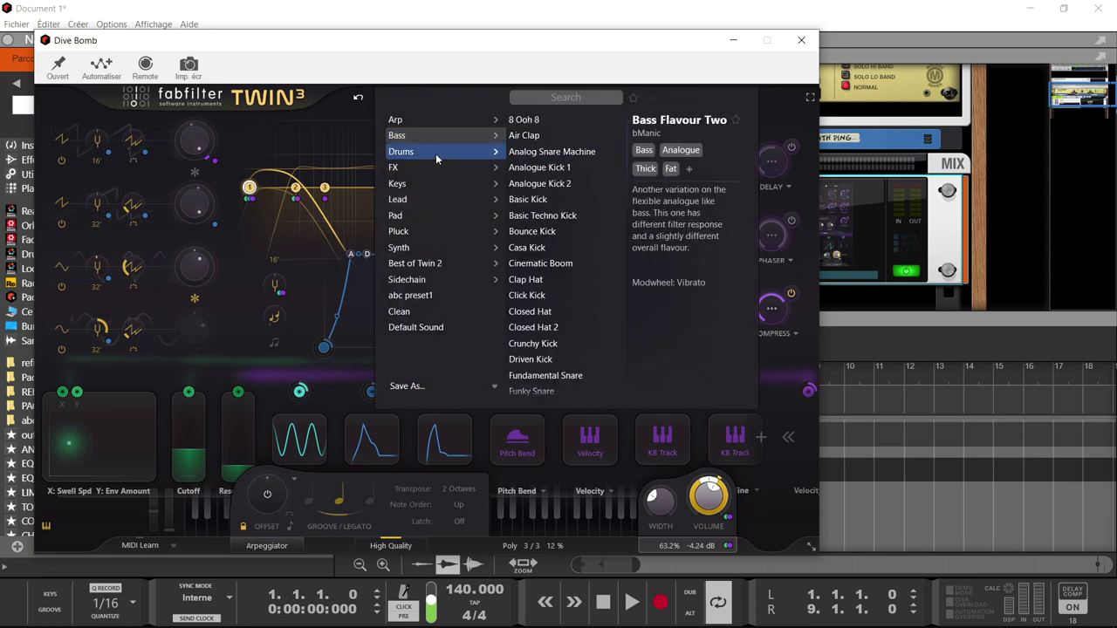
left_click(542, 152)
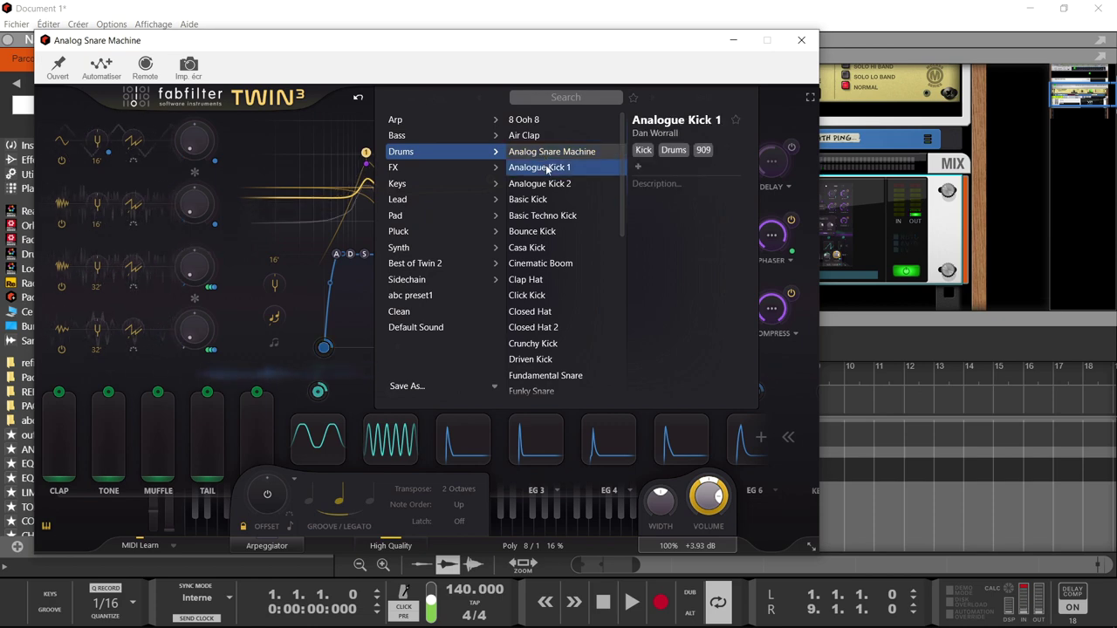
left_click(545, 167)
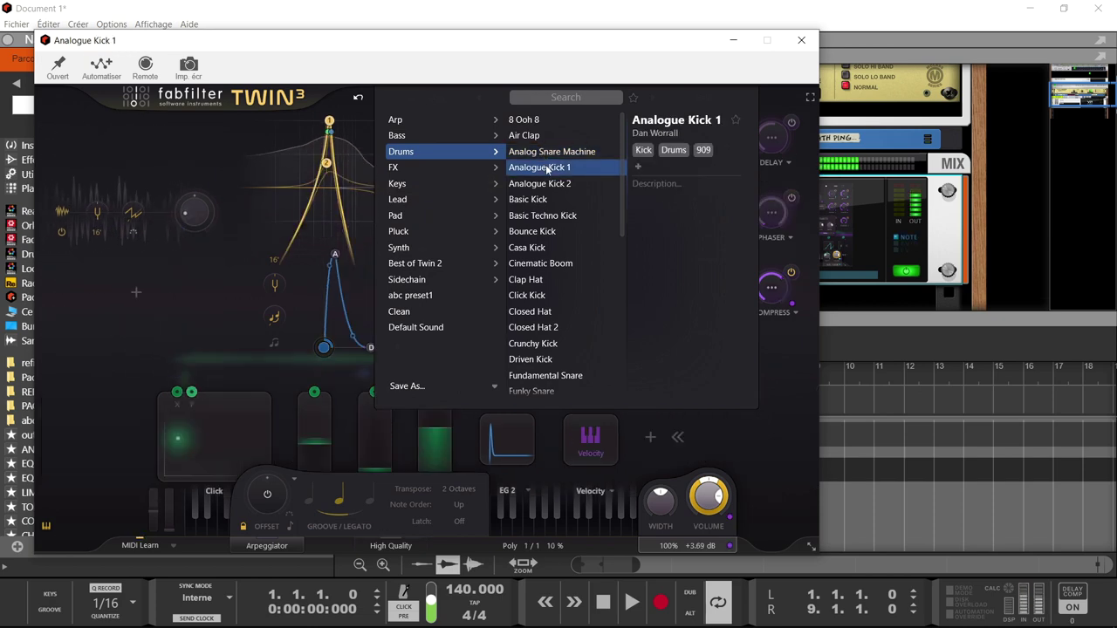
left_click(551, 185)
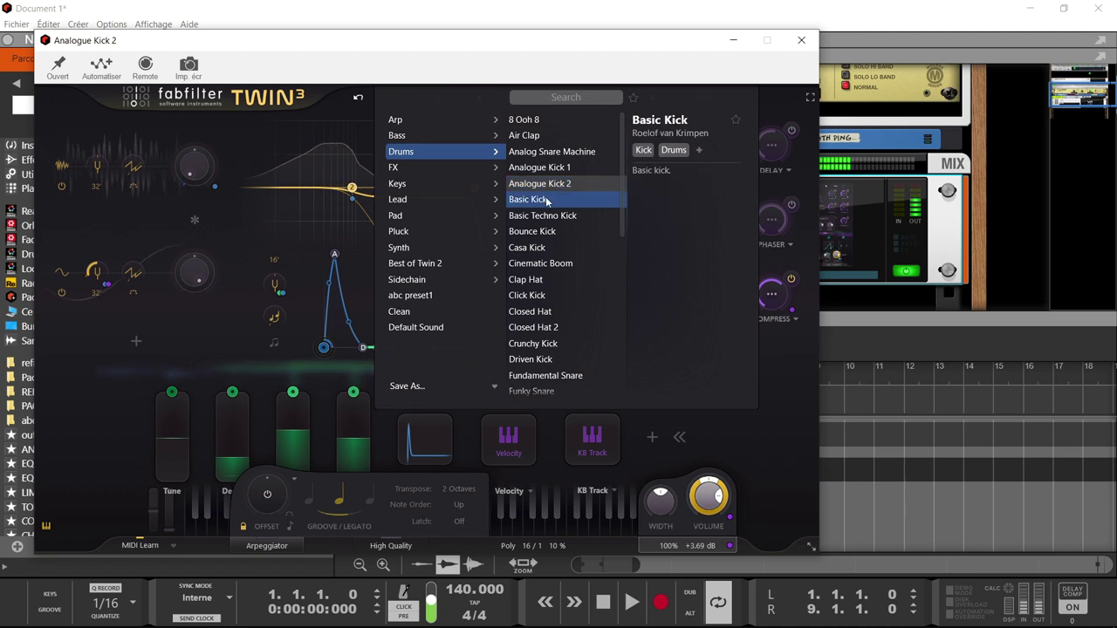
left_click(547, 201)
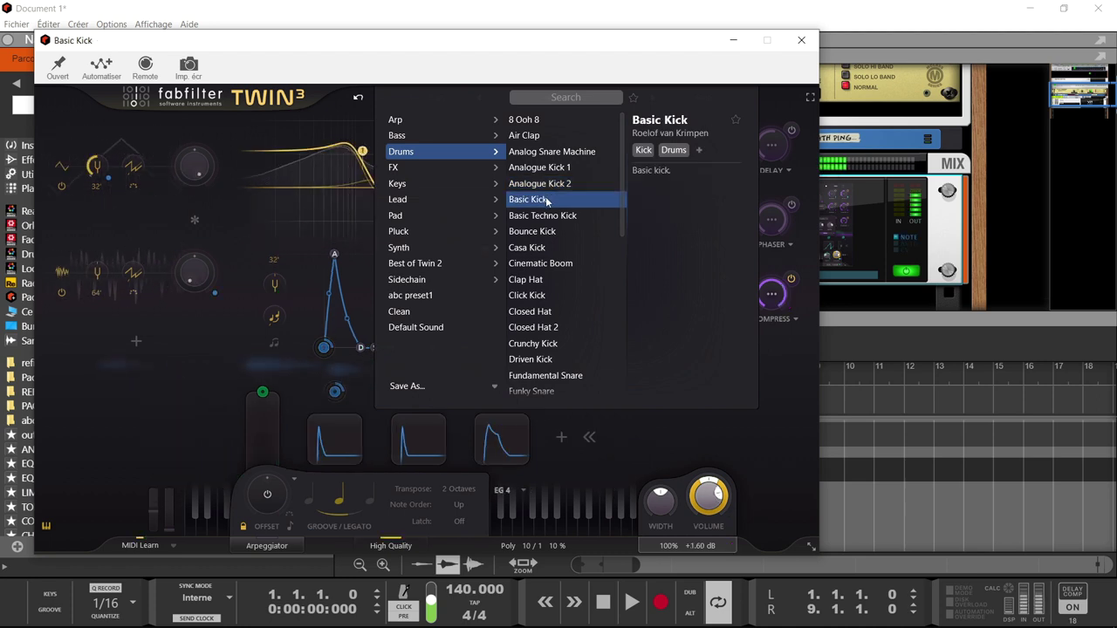
left_click(545, 219)
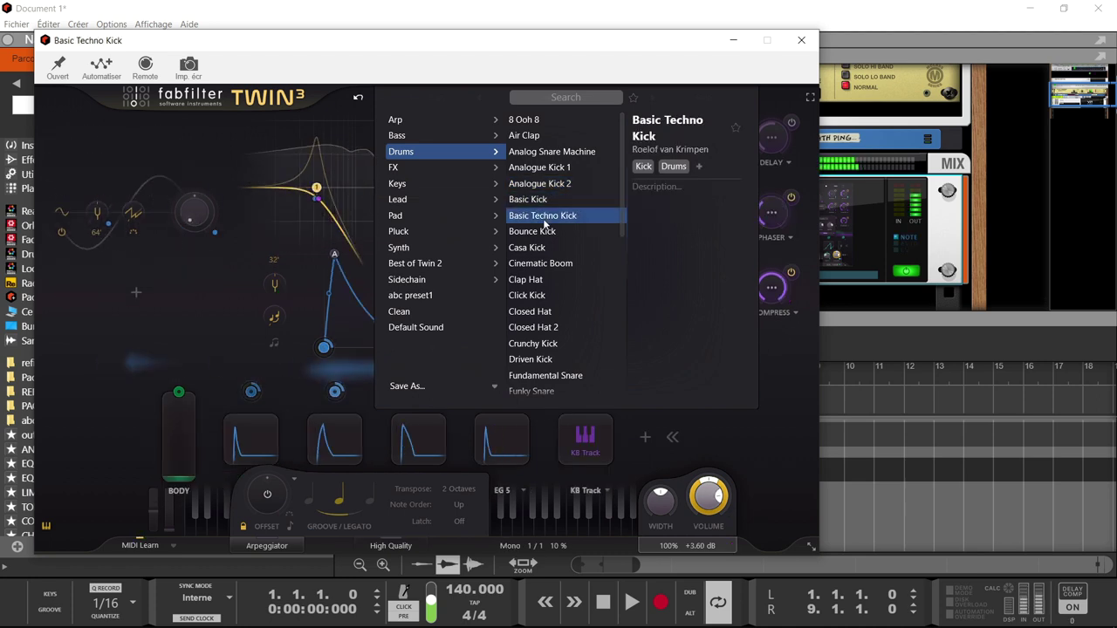
- Audition more drum presets: Clap Hat, Closed Hat, Closed Hat 2, Crunchy Kick, Driven Kick and Fundamental Snare
left_click(535, 281)
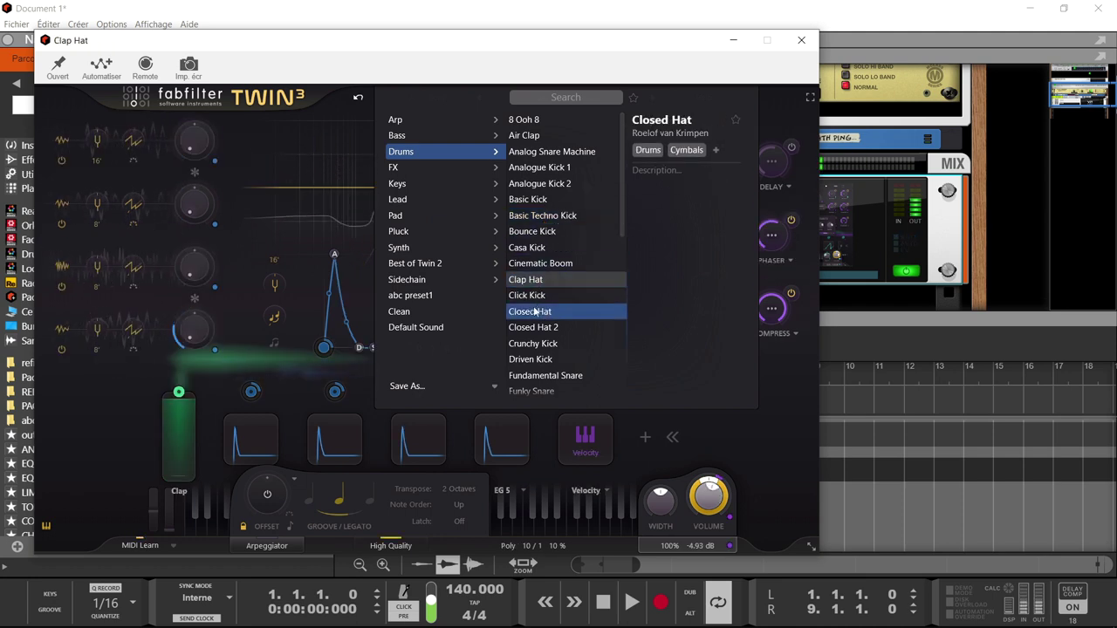
left_click(533, 319)
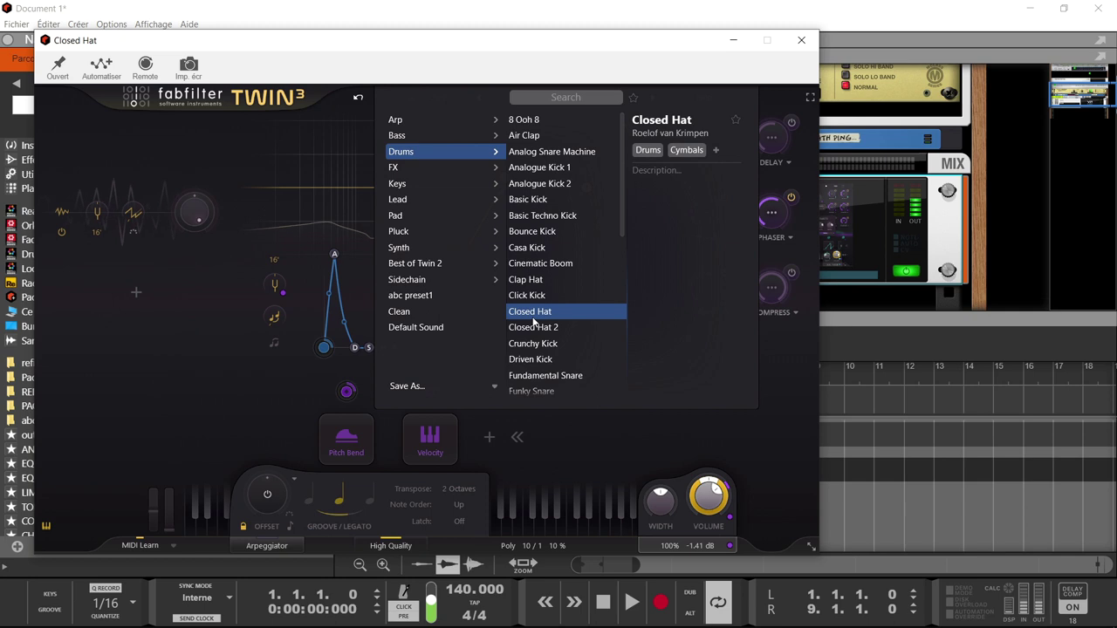
left_click(534, 336)
left_click(533, 343)
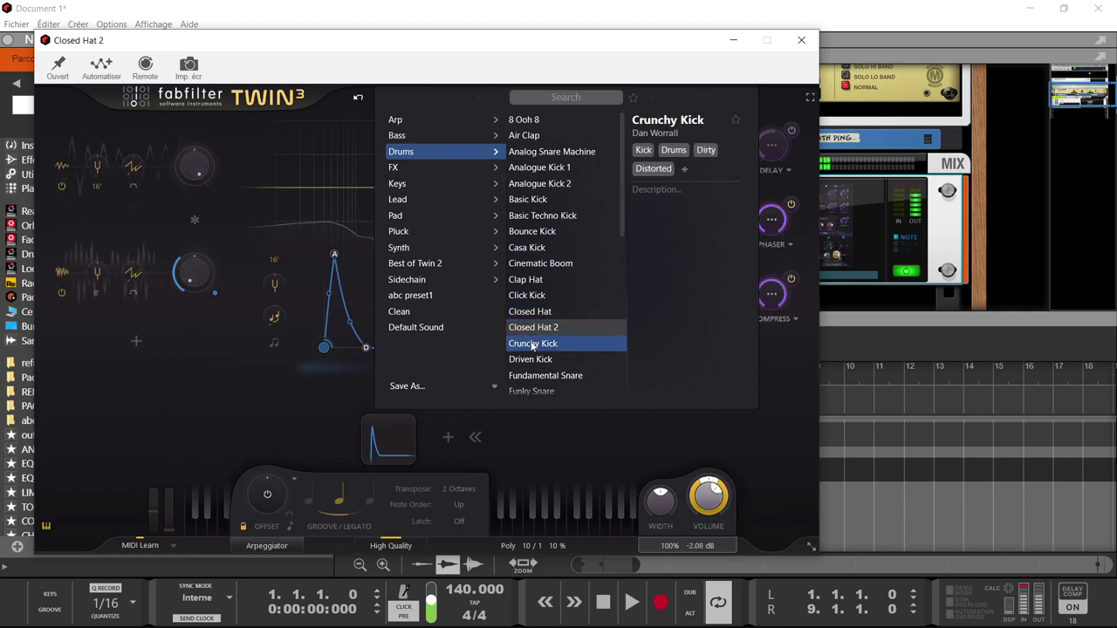
left_click(530, 361)
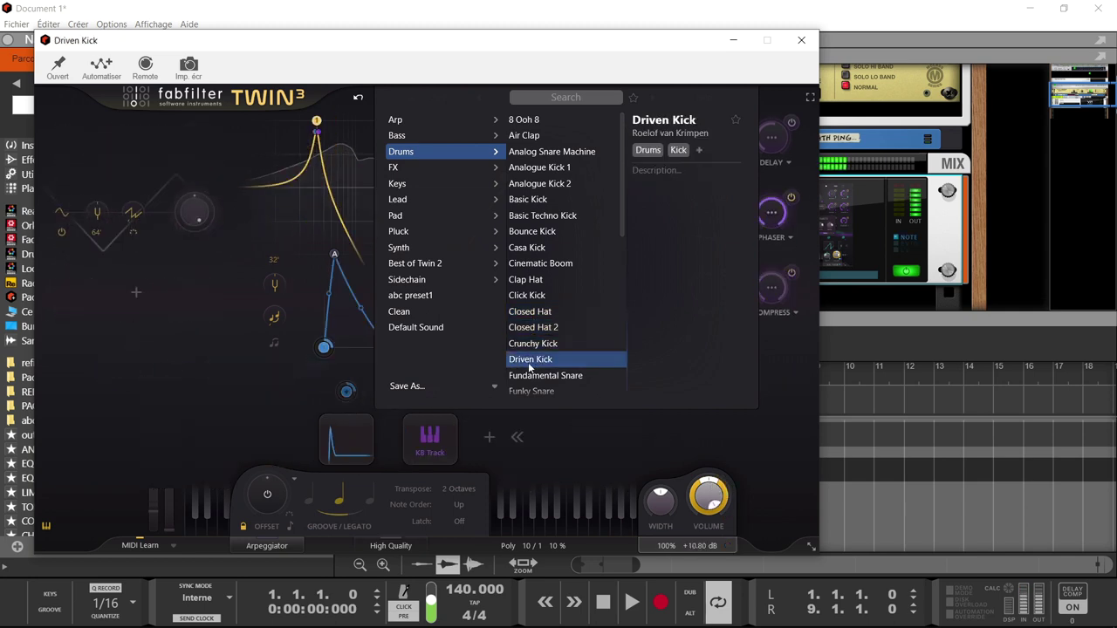
left_click(529, 377)
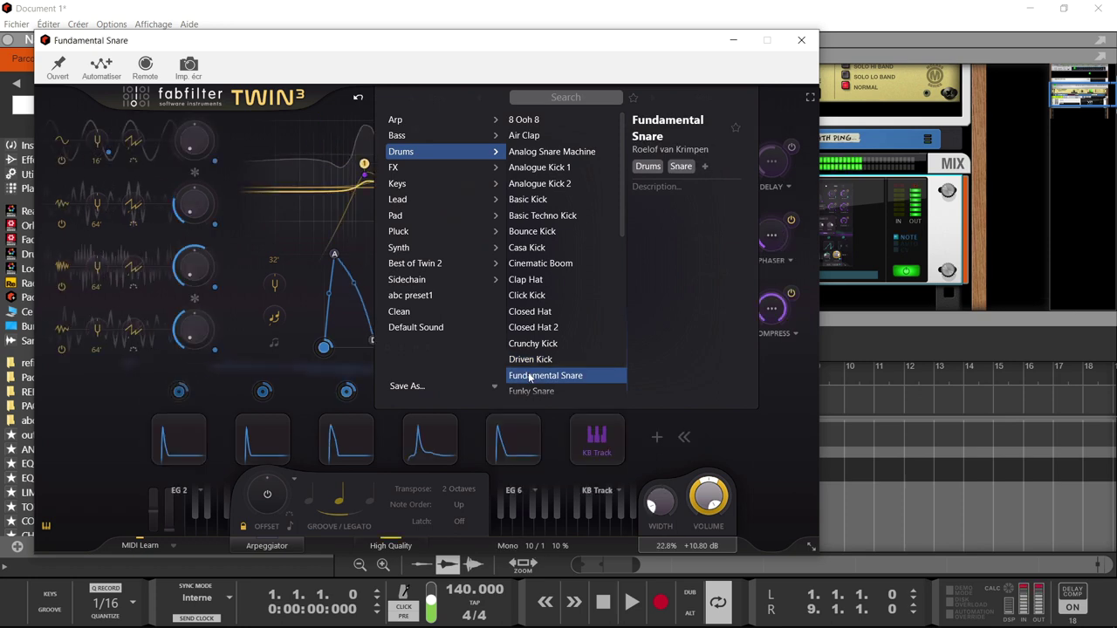
- Audition the FX presets Broken Drone, Bubbles in a Cave and Drill Madness
mouse_move(421, 171)
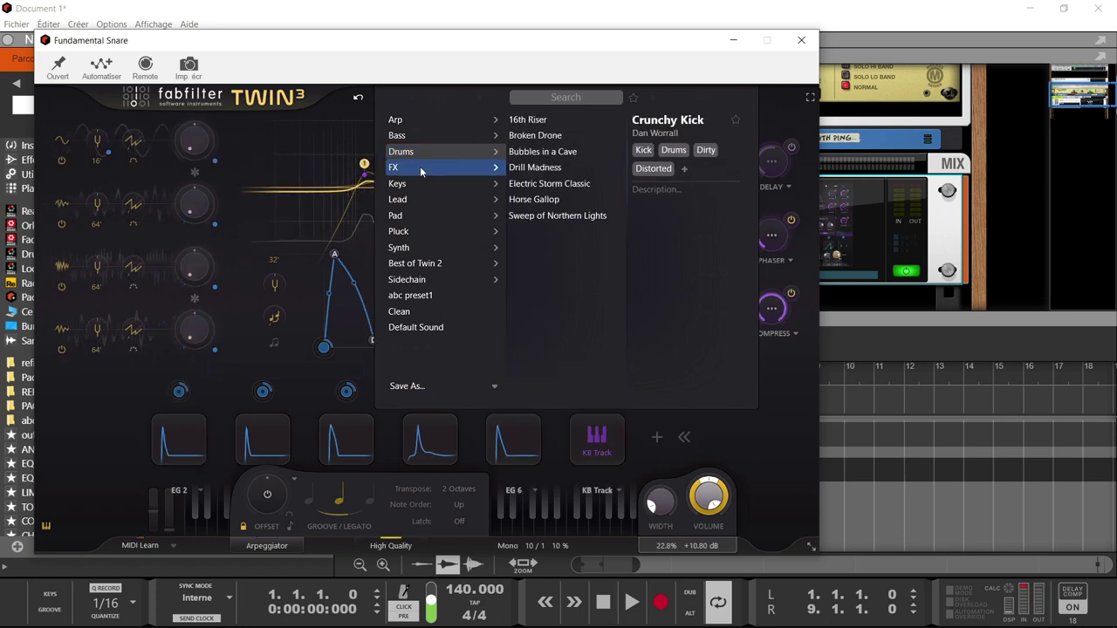
left_click(537, 137)
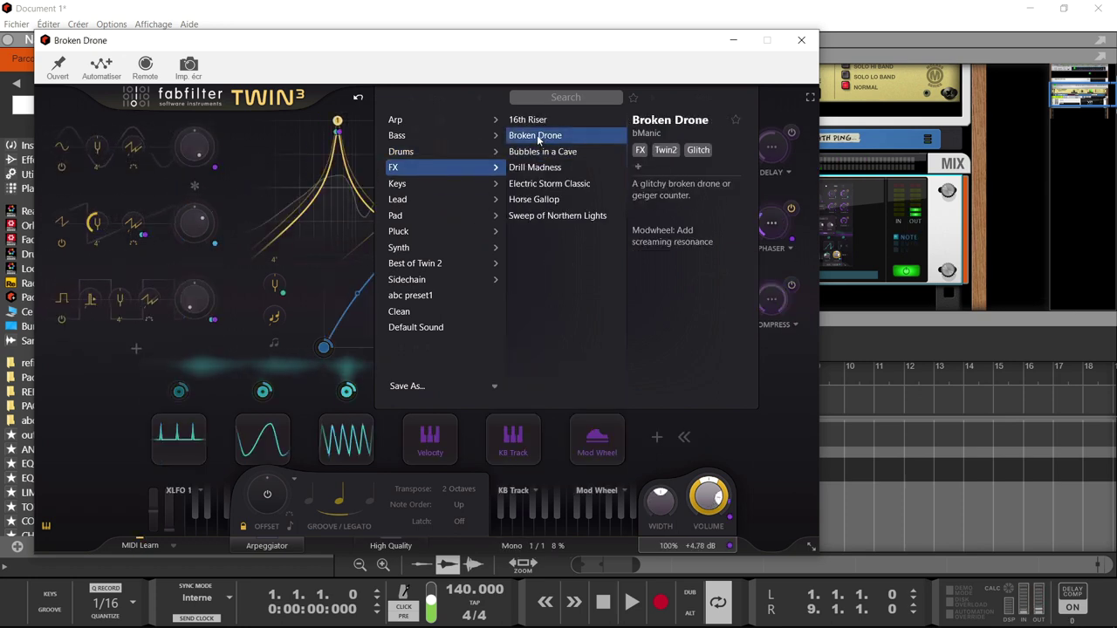
left_click(536, 152)
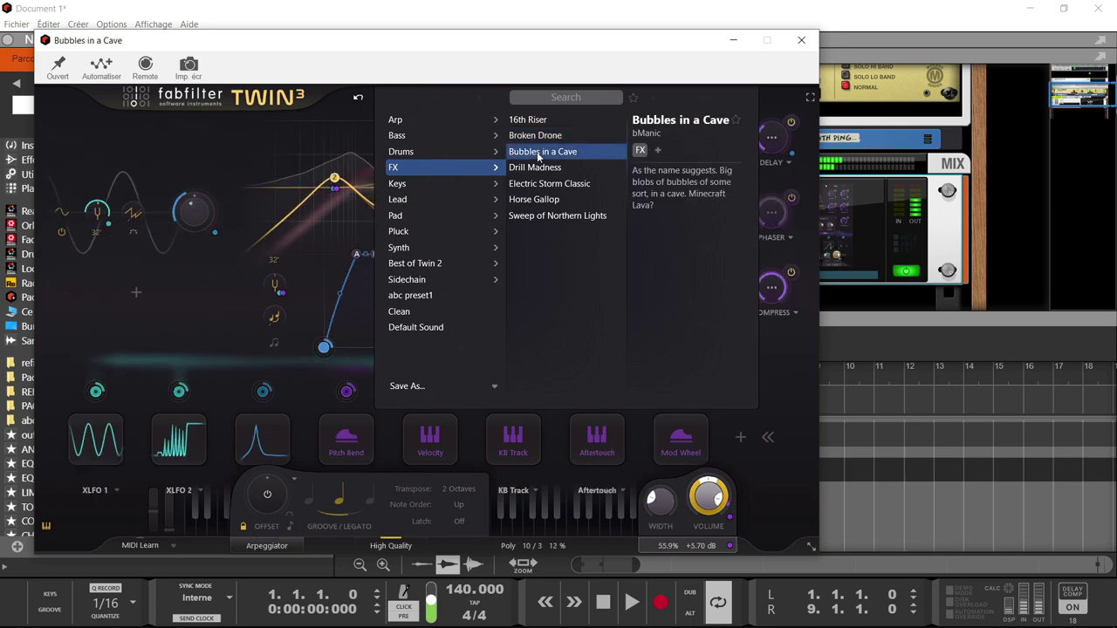
left_click(539, 167)
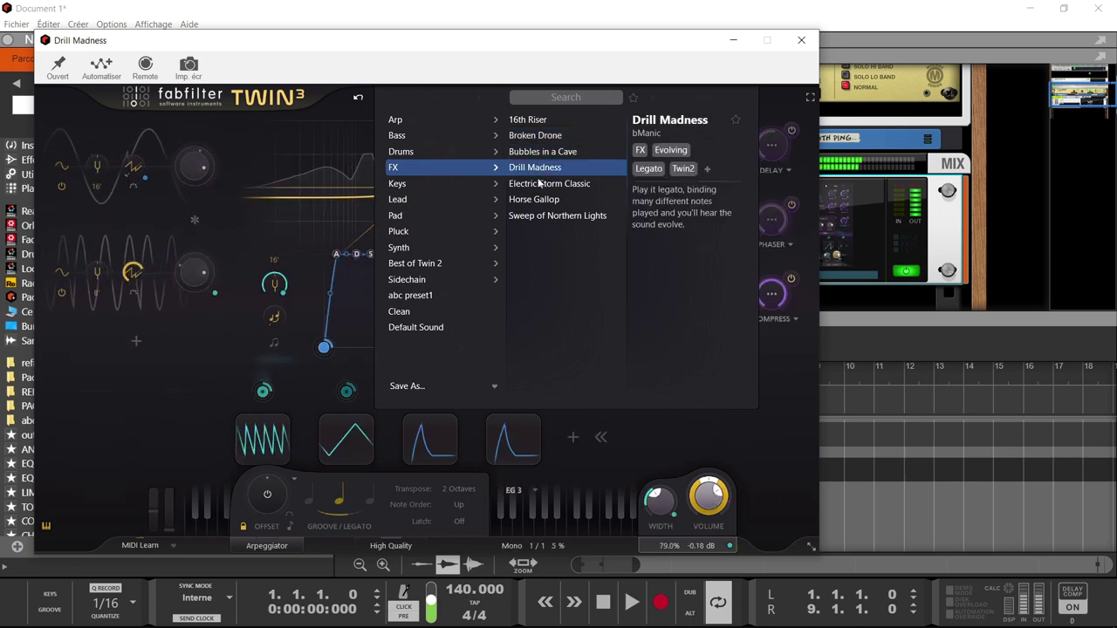
- Audition the remaining FX presets Electric Storm Classic, Horse Gallop and Sweep of Northern Lights
left_click(539, 184)
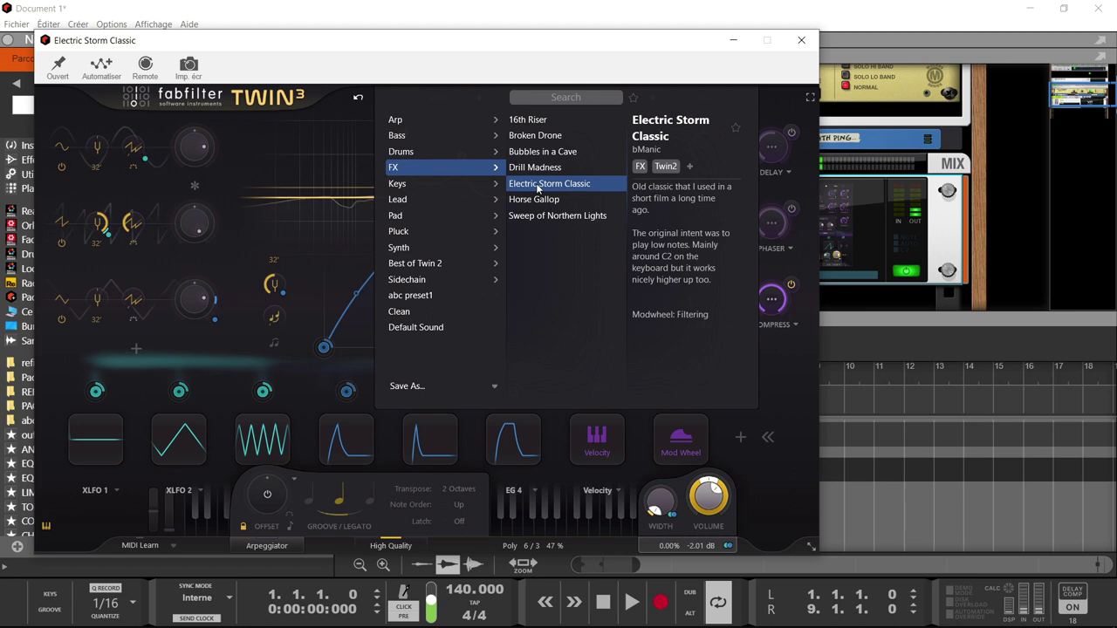
left_click(537, 200)
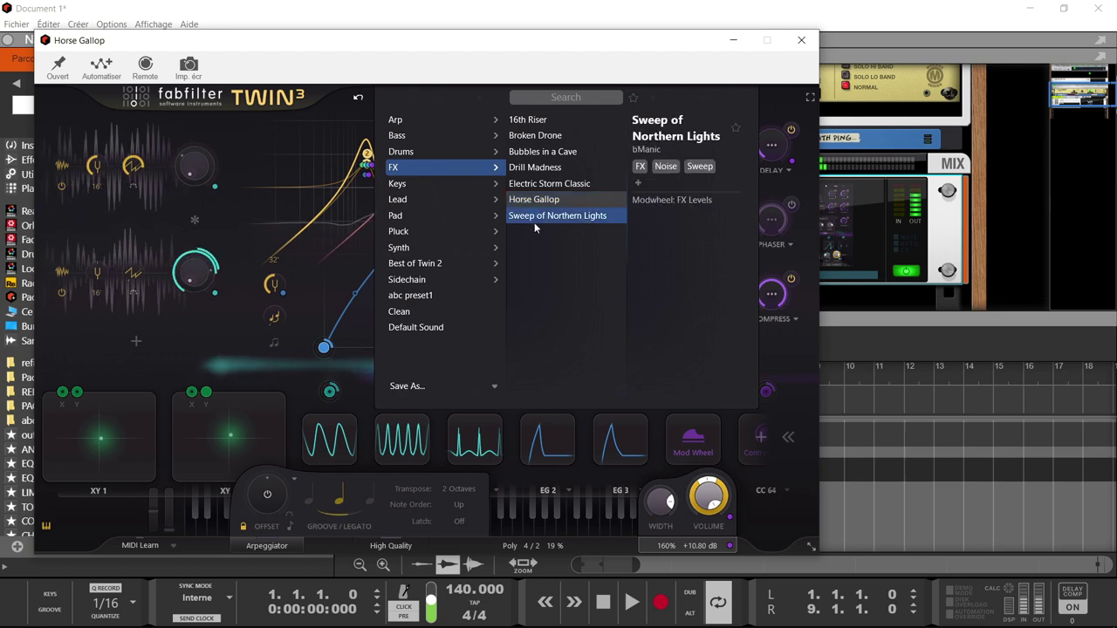
left_click(535, 226)
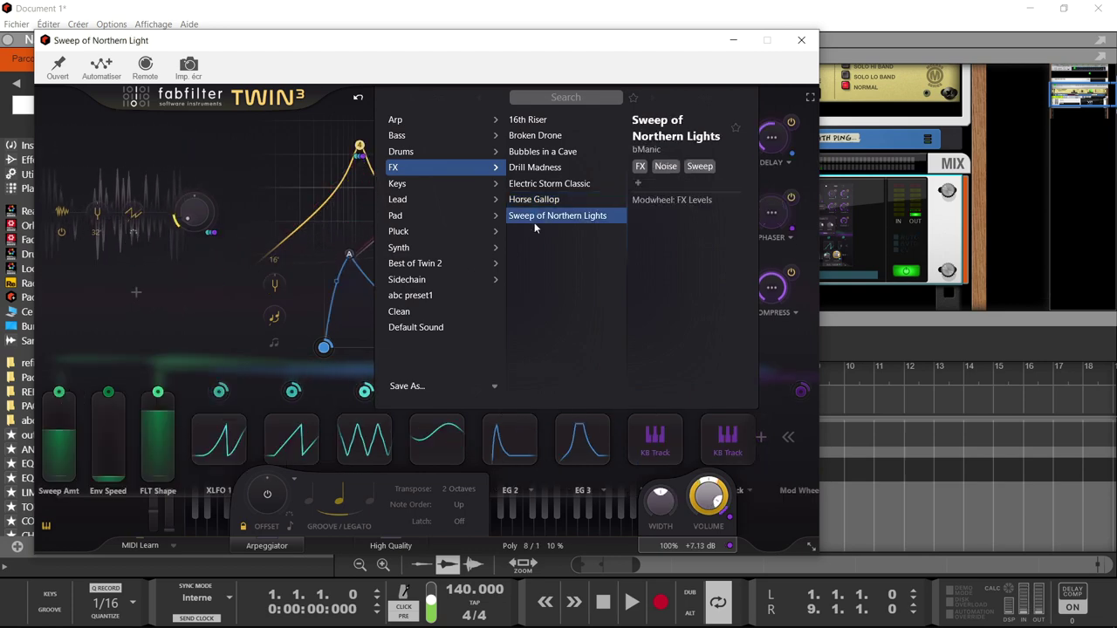
- Audition the keys presets Baby Toy, Bell Mallet, Bottle Organ and Cheeky Thing
left_click(400, 189)
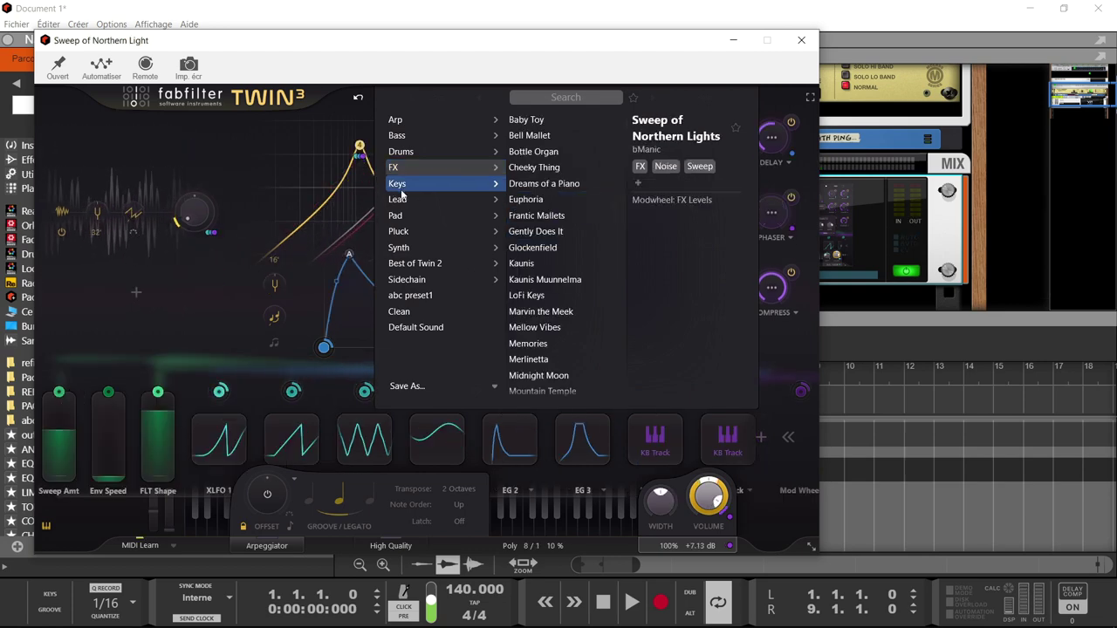
left_click(526, 122)
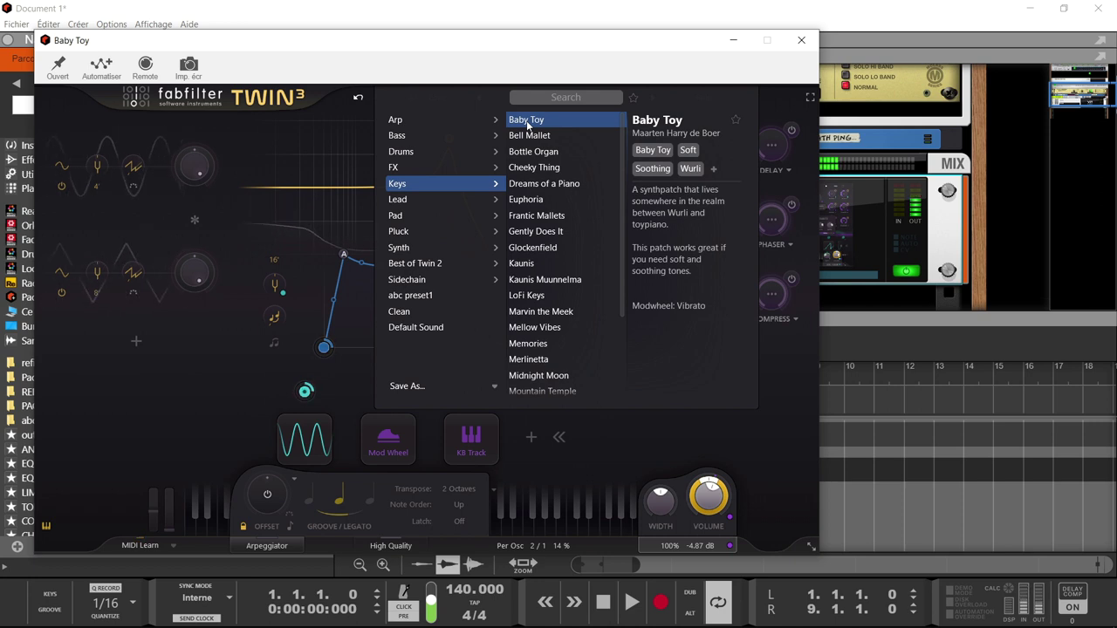
left_click(527, 136)
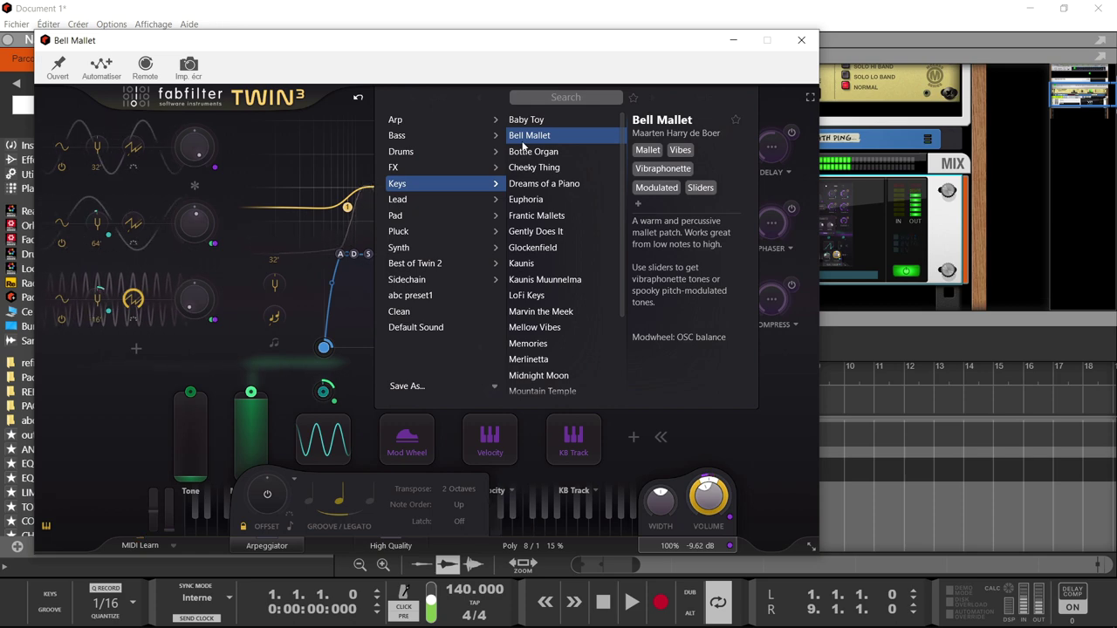
left_click(253, 111)
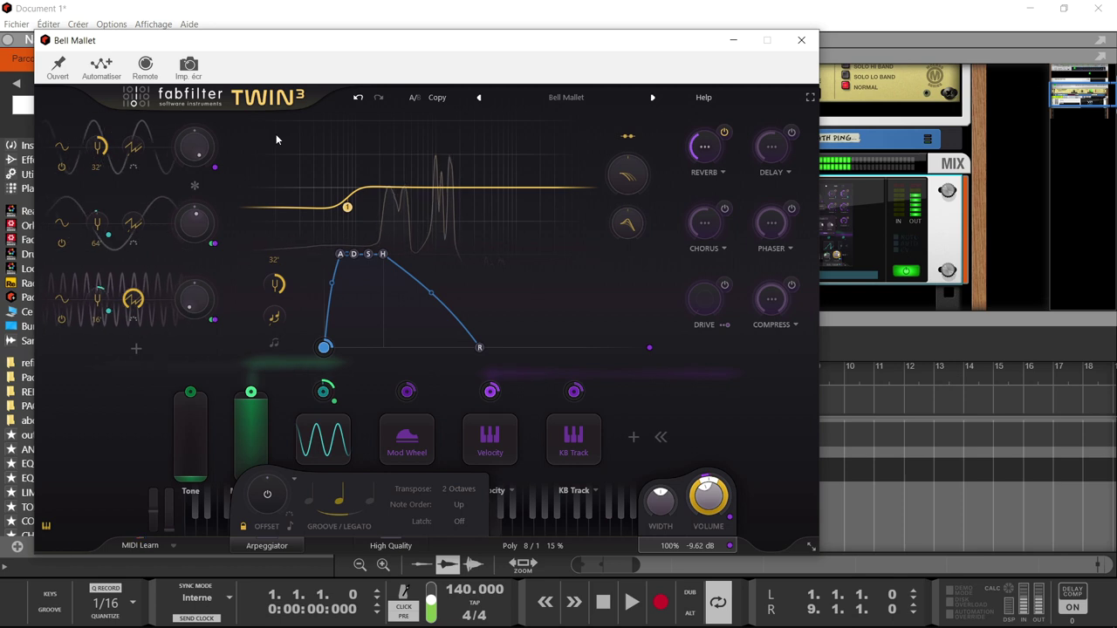
left_click(653, 98)
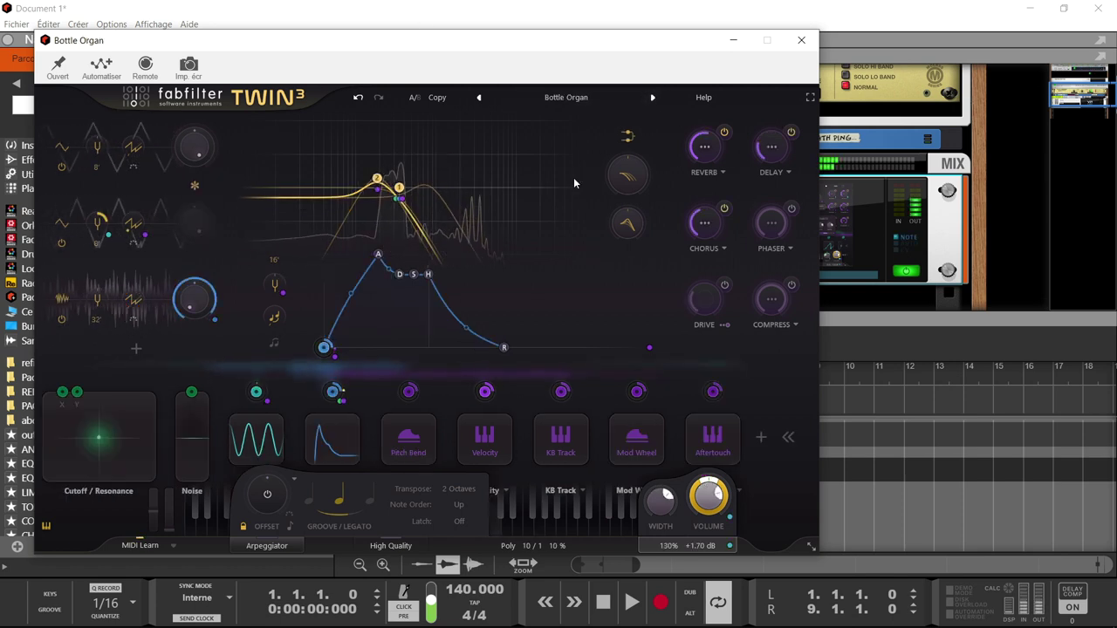
left_click(653, 98)
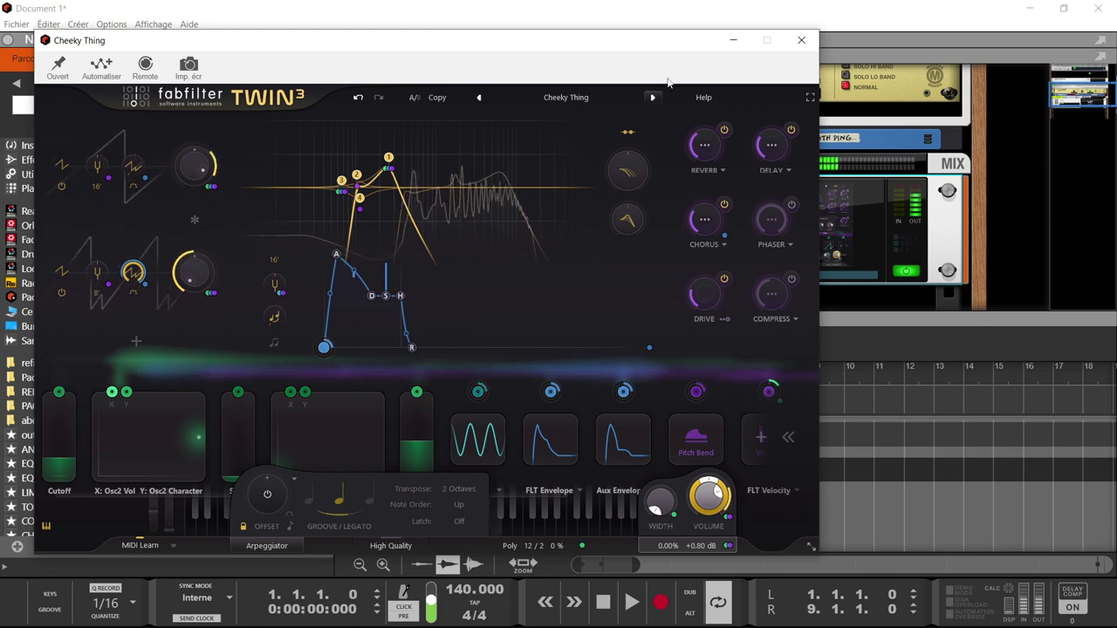
- Audition more keys presets from further down the category: Marvin the Meek, LoFi Keys and Ring Road
left_click(533, 96)
left_click(549, 310)
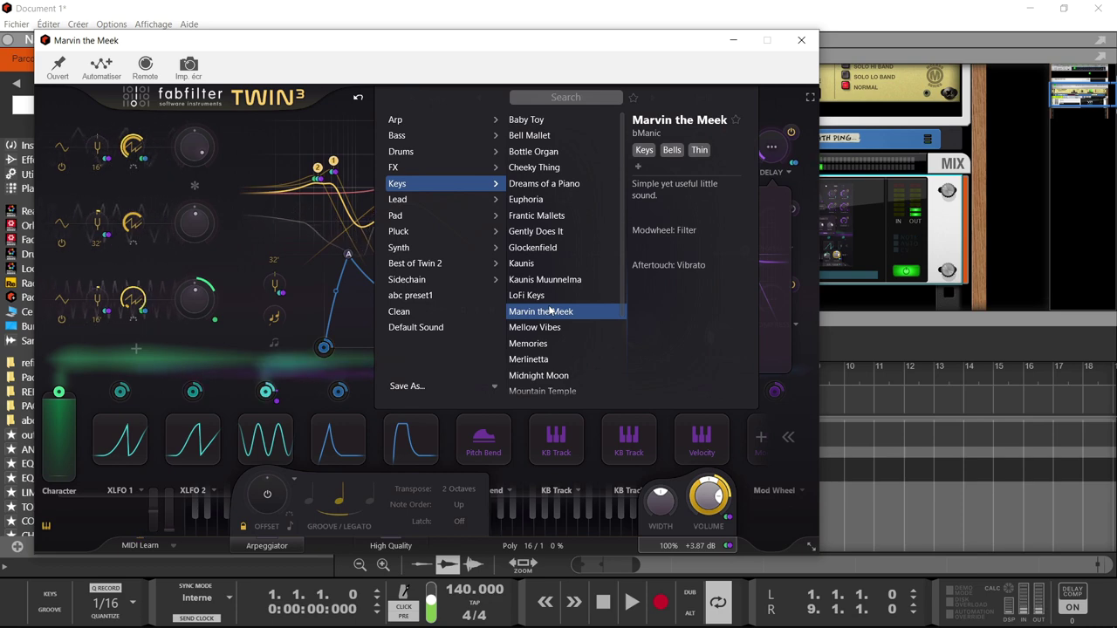
left_click(524, 300)
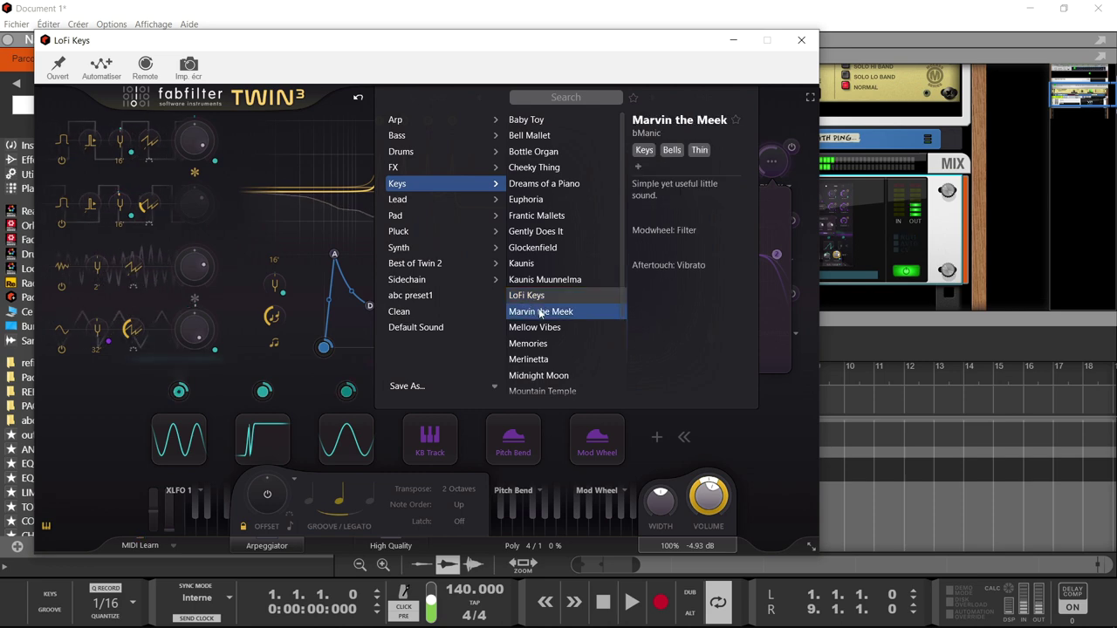
scroll(536, 371, "down", 2)
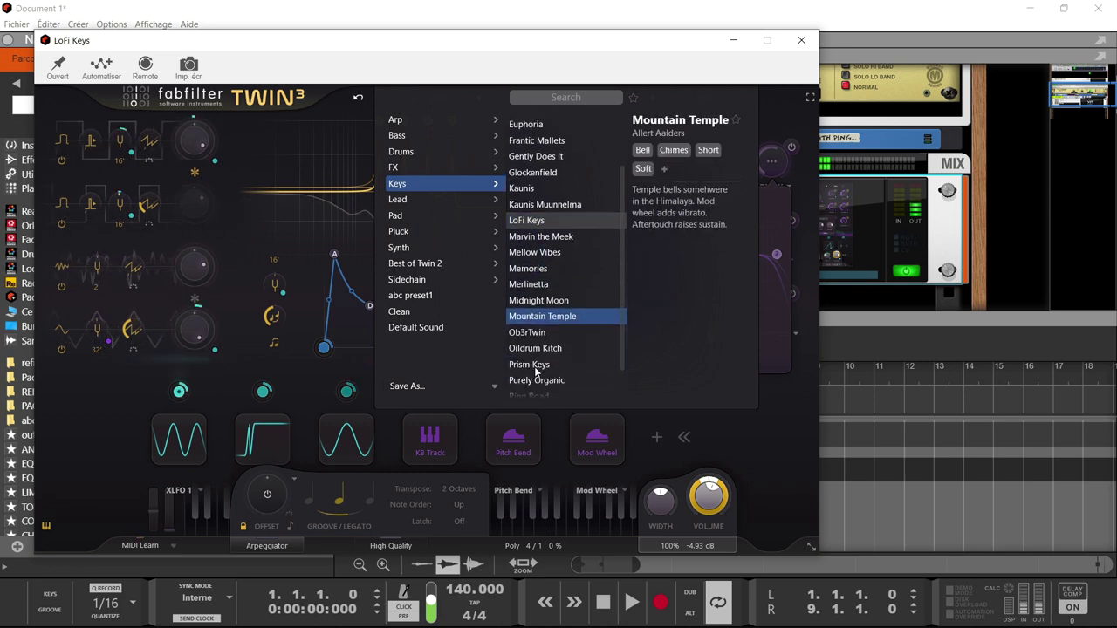
left_click(535, 359)
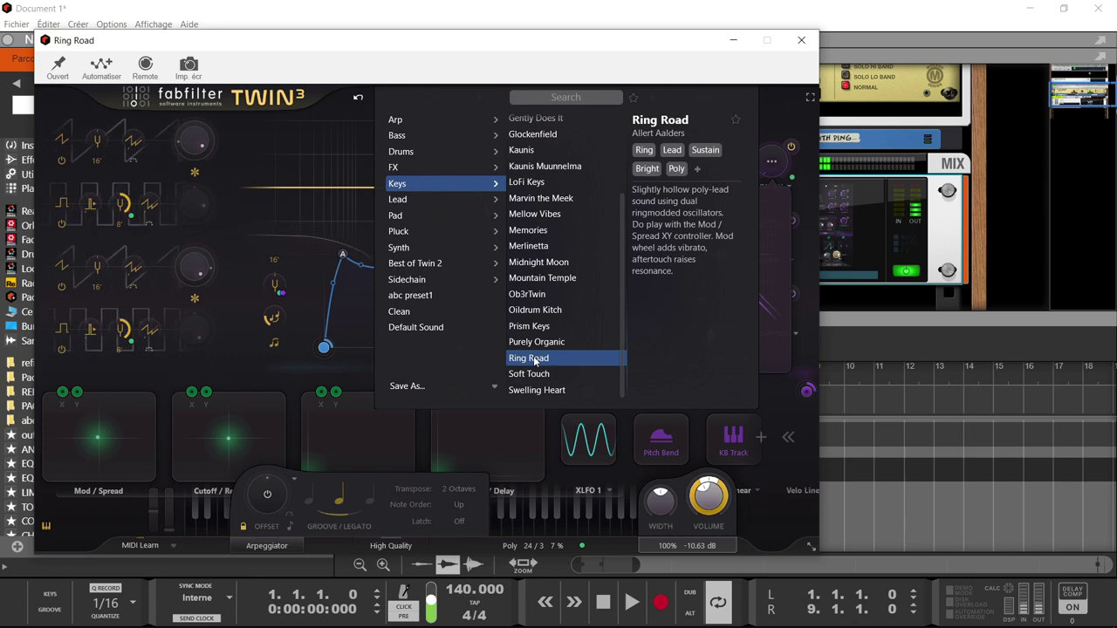
- Audition the Best of Twin 2 presets Classic Flute, Clarinet and Cosmic Shimmer, and leave the preset browser
mouse_move(434, 273)
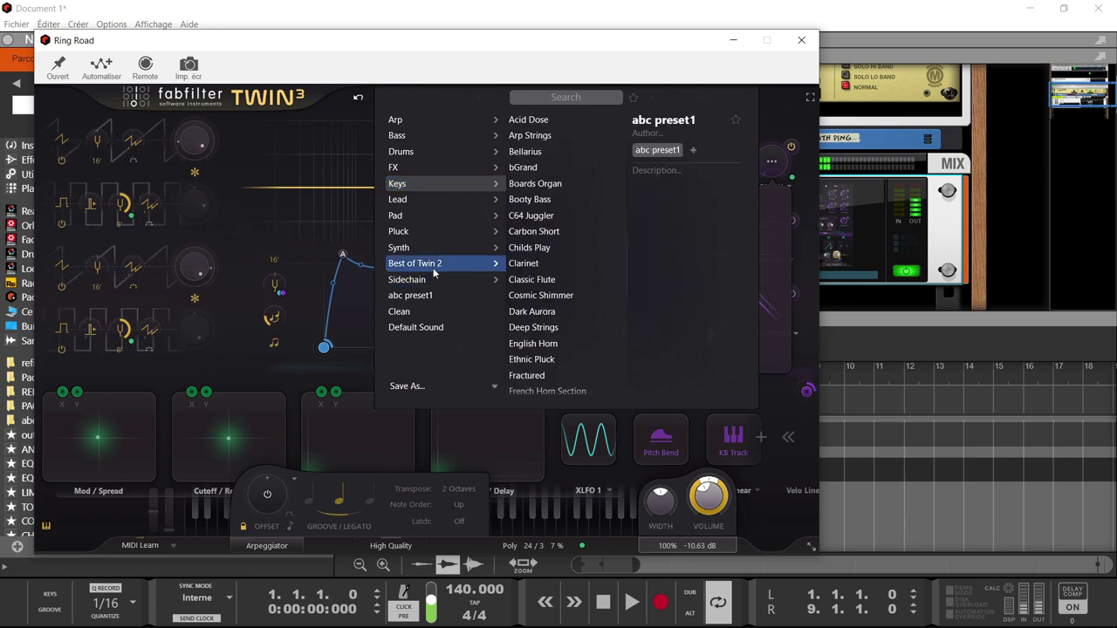
left_click(534, 280)
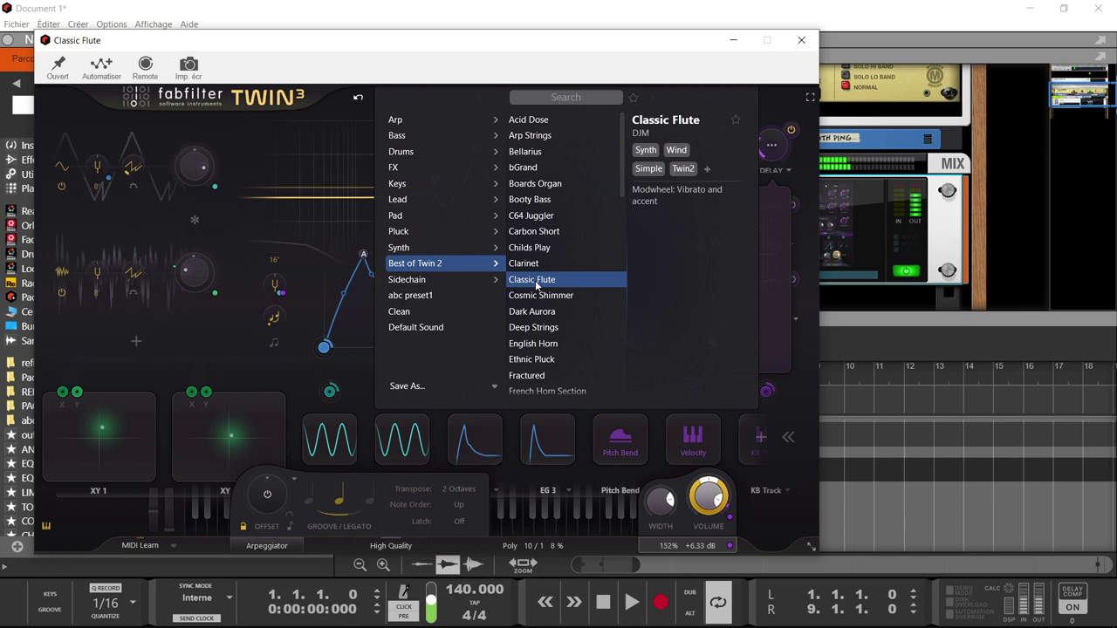
left_click(540, 264)
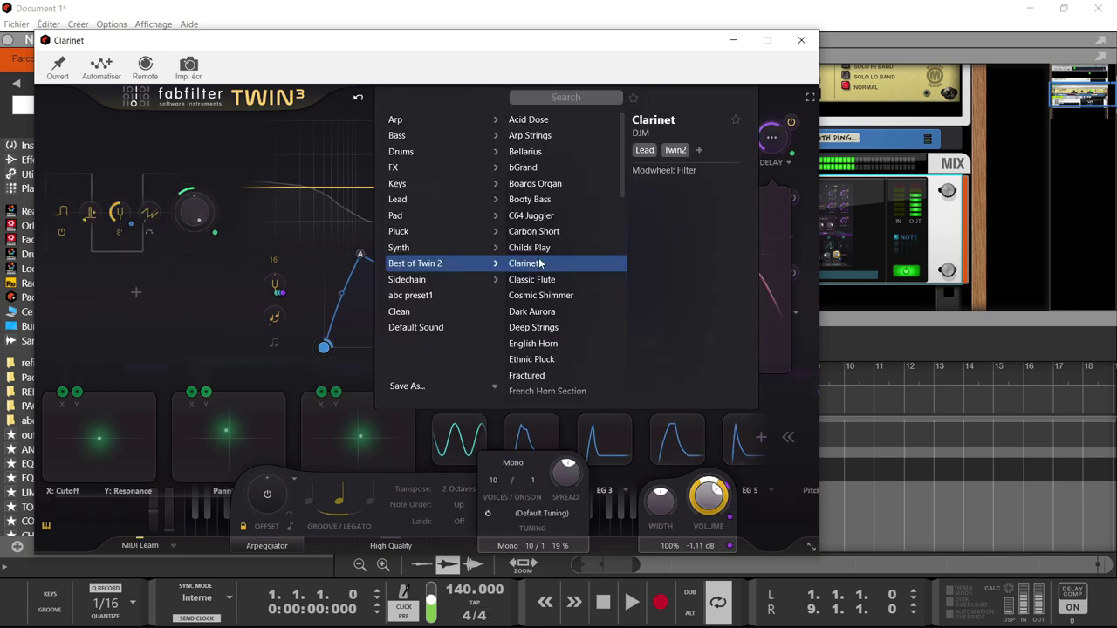
left_click(545, 295)
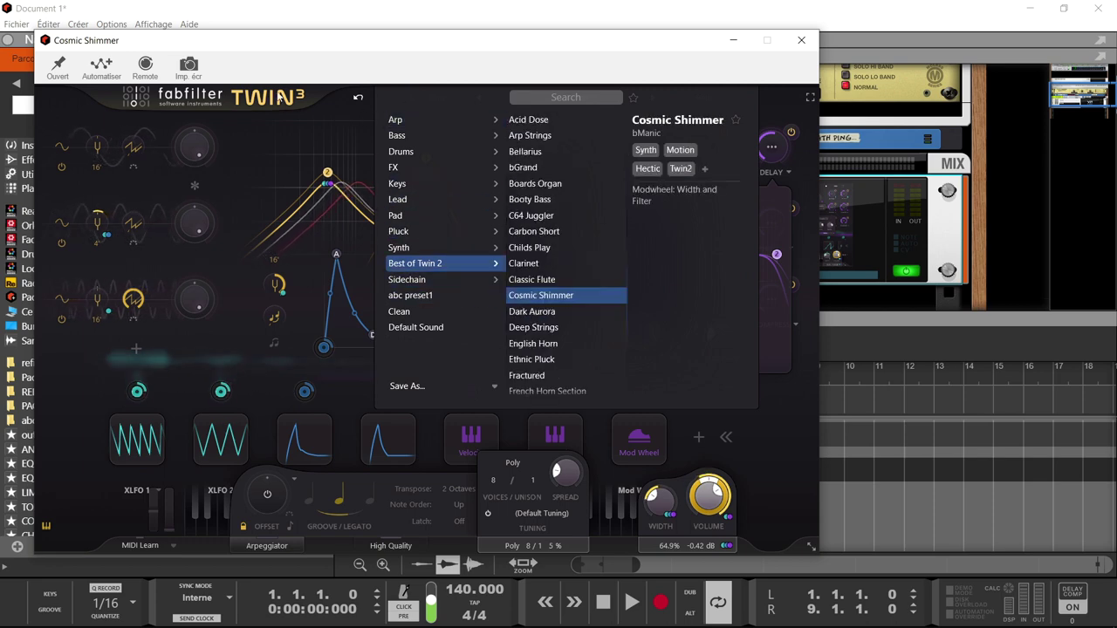
left_click(339, 130)
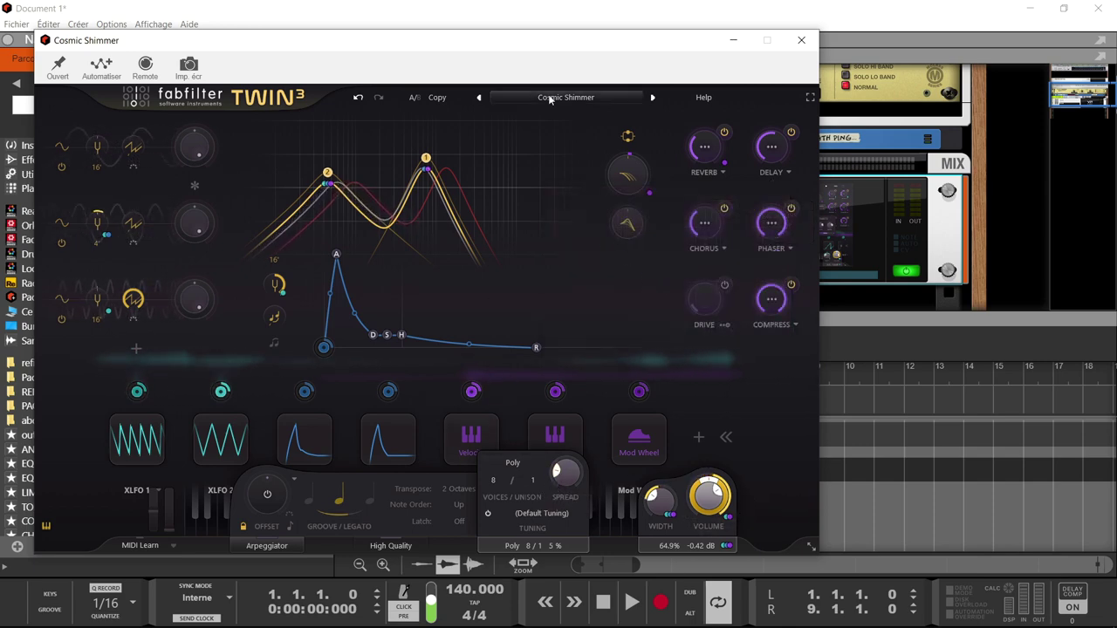
- Close the synthesizer editor and open the demo song demos11.reason
left_click(801, 40)
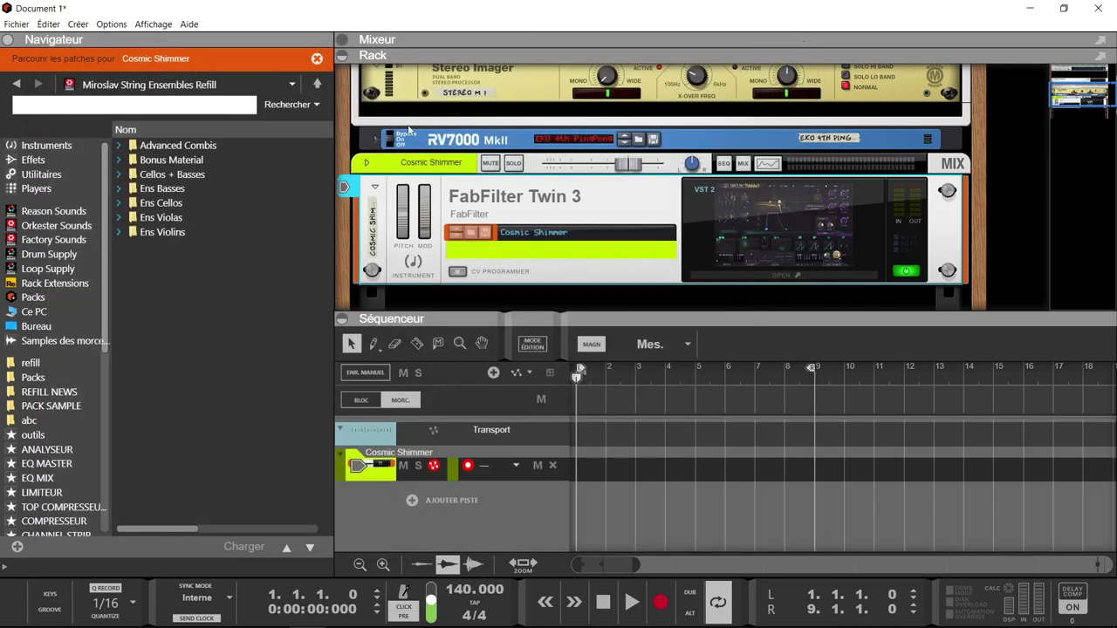
left_click(19, 26)
left_click(125, 321)
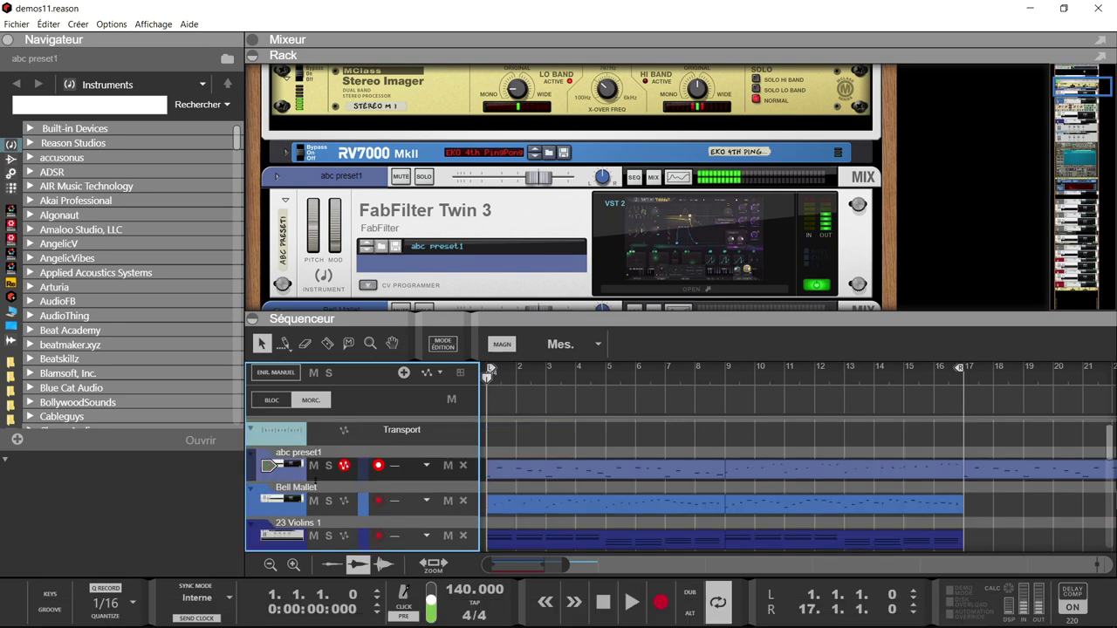
- Go through the song's tracks, selecting the Bell Mallet track and the Dive Bomb bass track
left_click(277, 514)
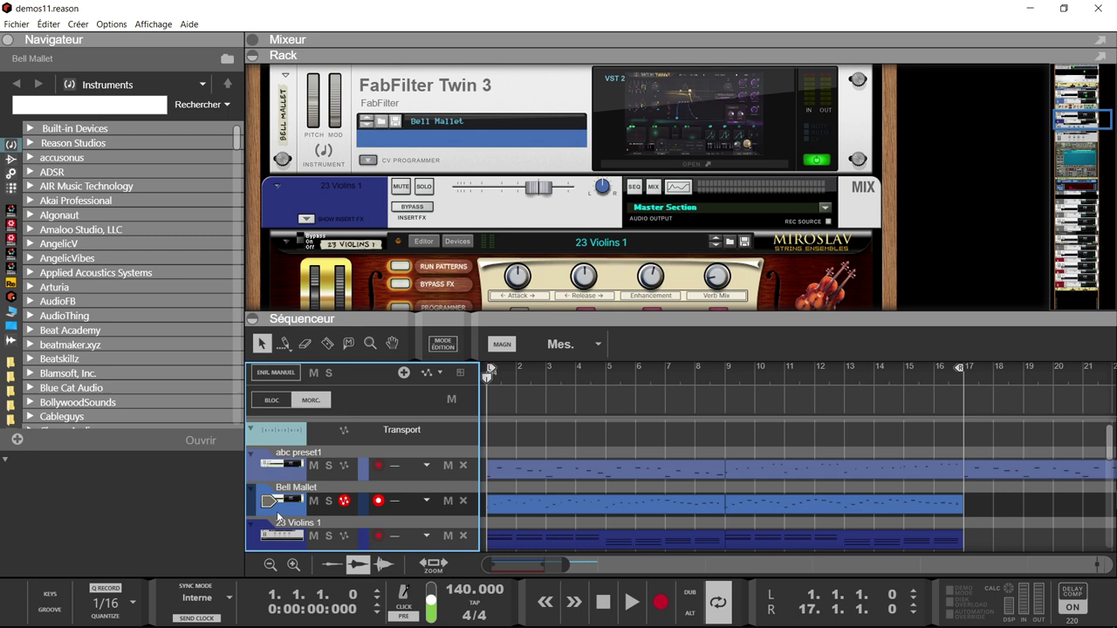
scroll(343, 498, "down", 5)
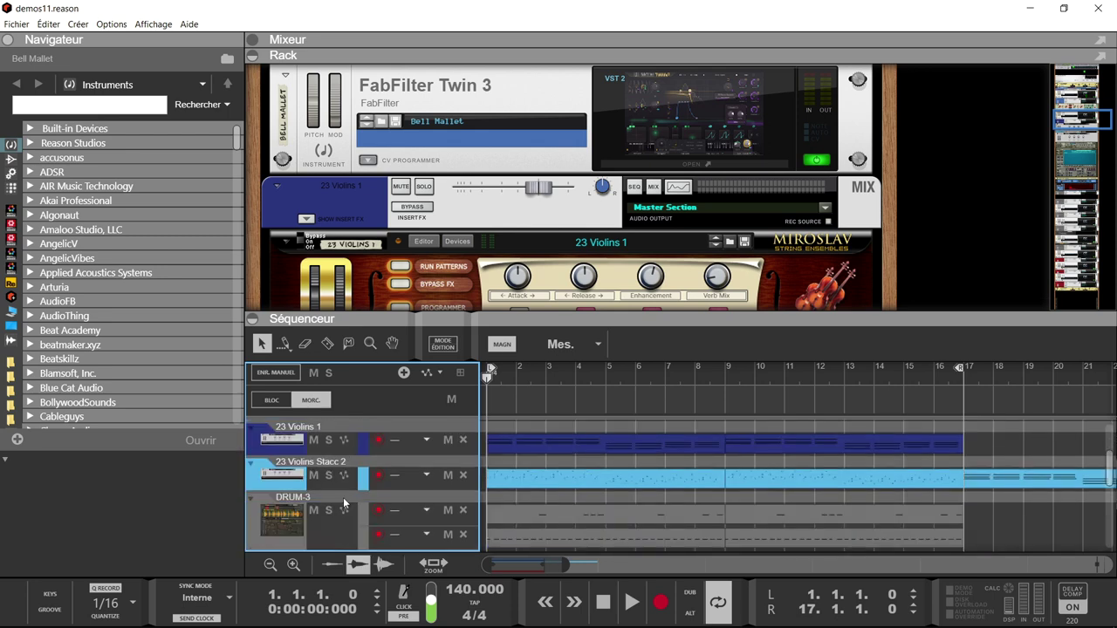
scroll(343, 502, "down", 2)
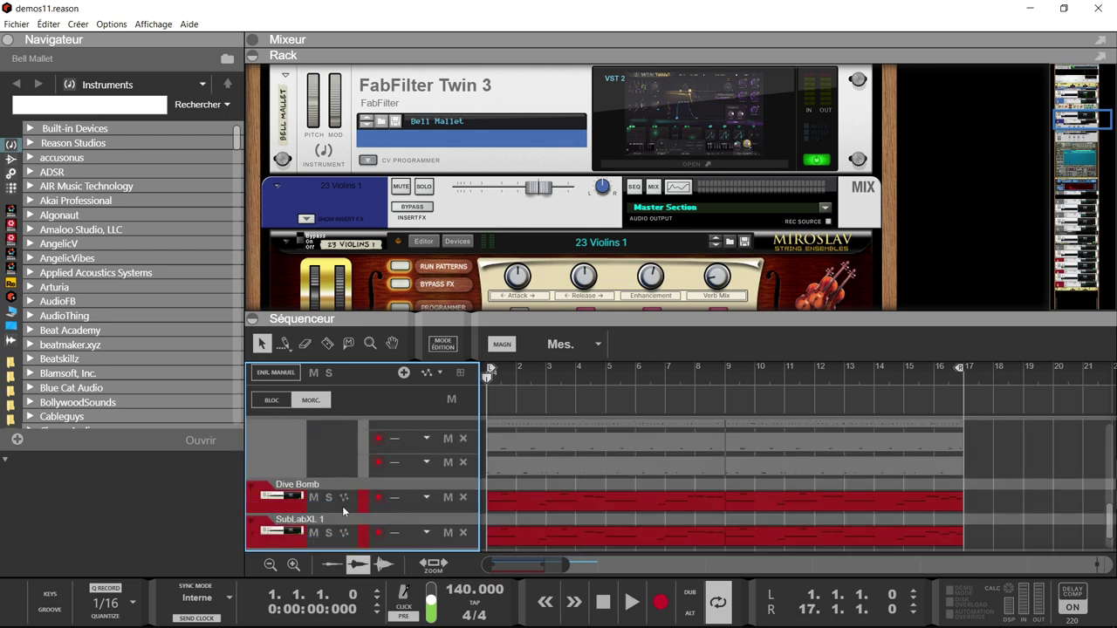
left_click(343, 512)
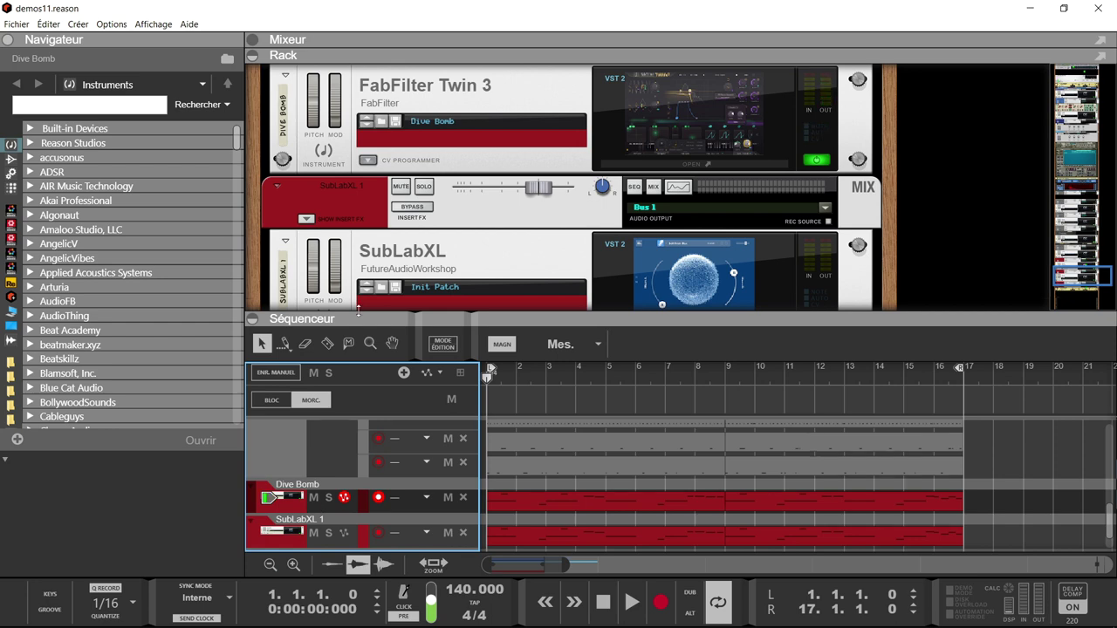
- View the editor of the SubLabXL 1 bass and the Twin 3 editor of Dive Bomb, closing each one
scroll(382, 280, "down", 2)
left_click(703, 208)
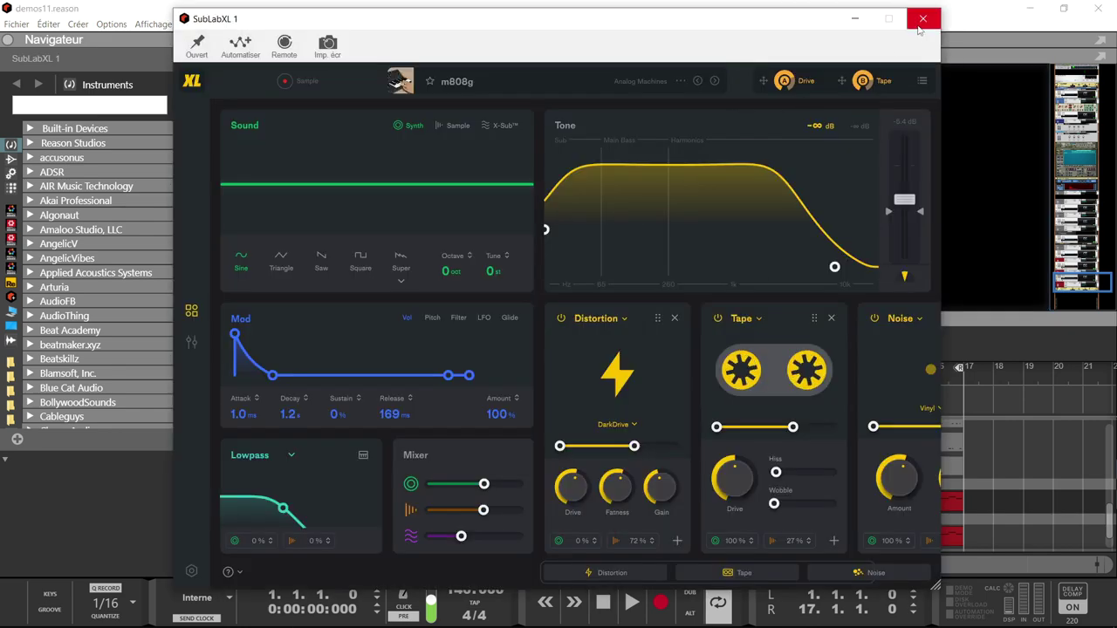
left_click(923, 19)
scroll(573, 193, "up", 3)
left_click(640, 219)
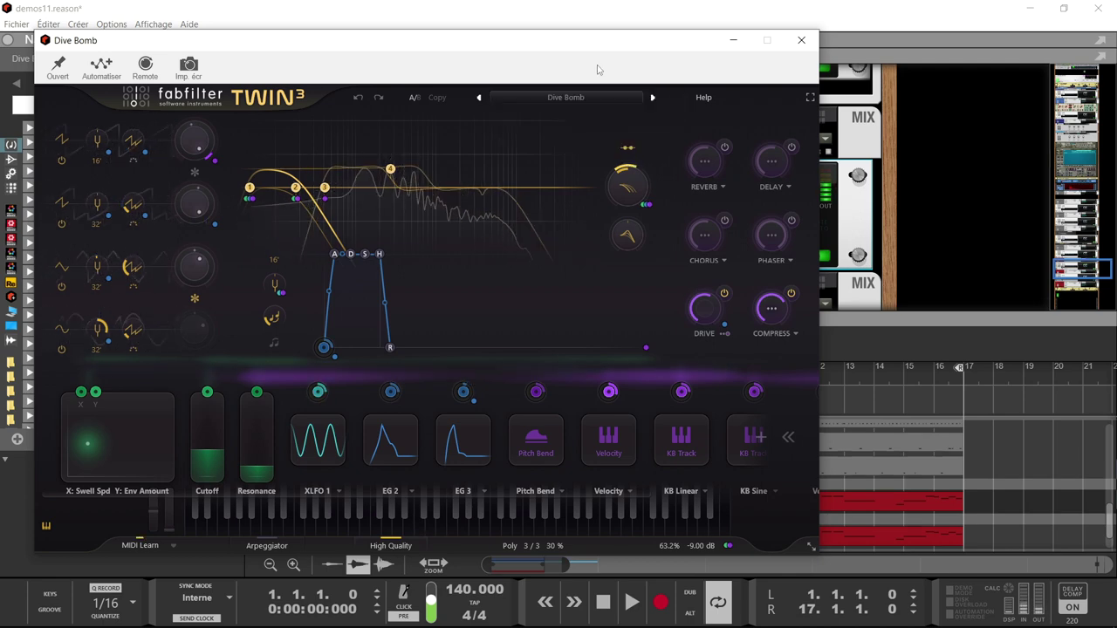
left_click(801, 41)
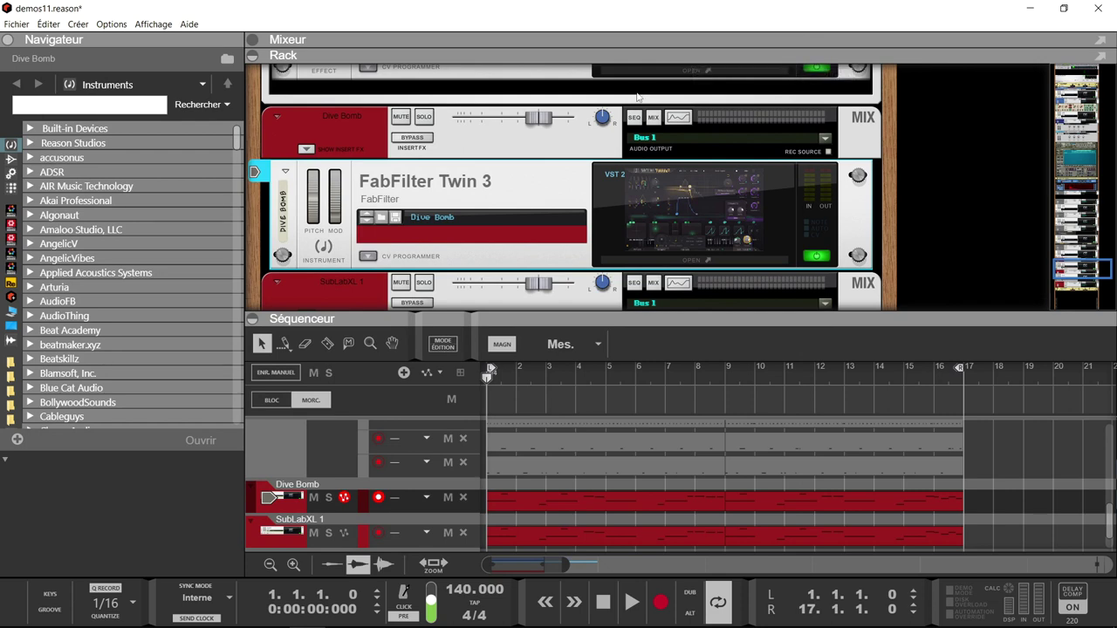
- Play the song and examine the rack's instruments, effects and mix channels with the rack maximized, then restore the sequencer
key("space")
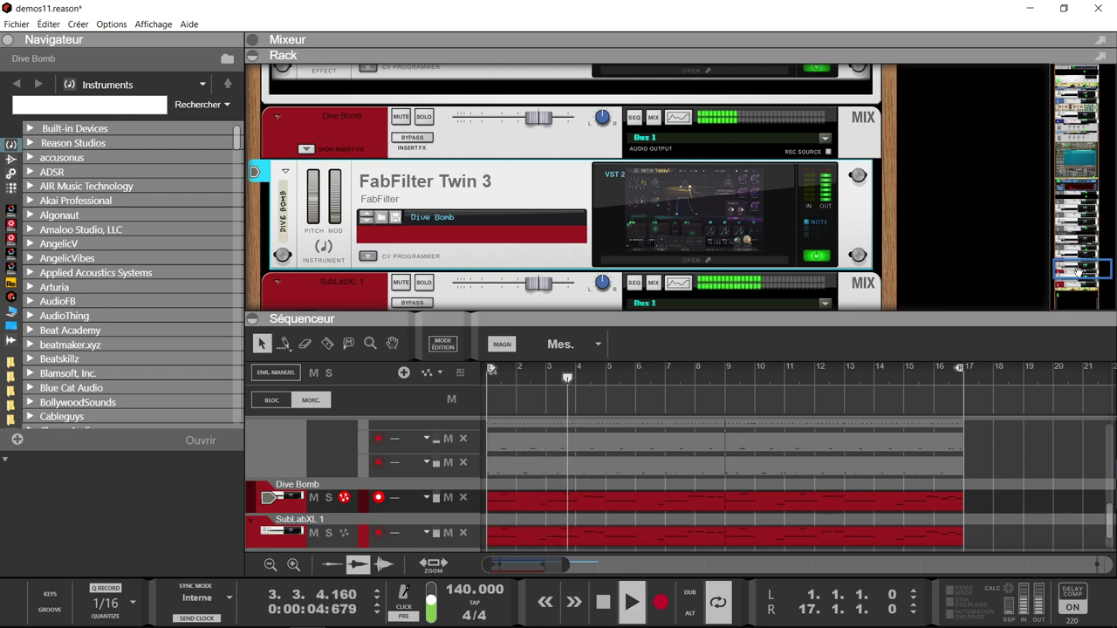
mouse_move(1078, 272)
left_mouse_down()
mouse_move(1079, 301)
mouse_move(1079, 290)
left_mouse_up()
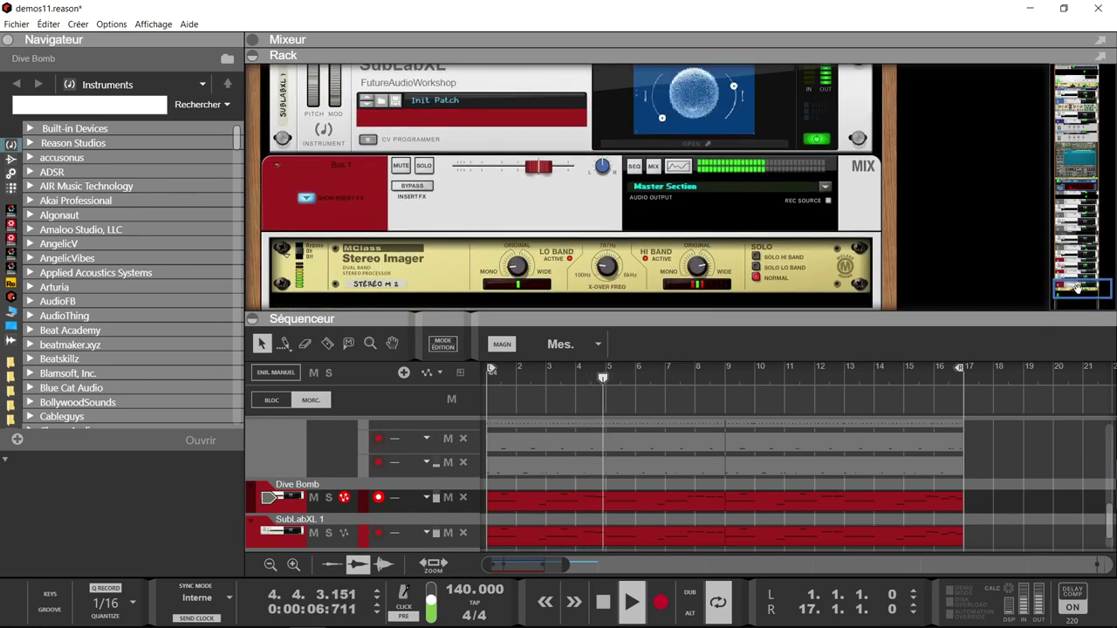
left_click(252, 318)
scroll(382, 343, "up", 5)
scroll(382, 343, "up", 10)
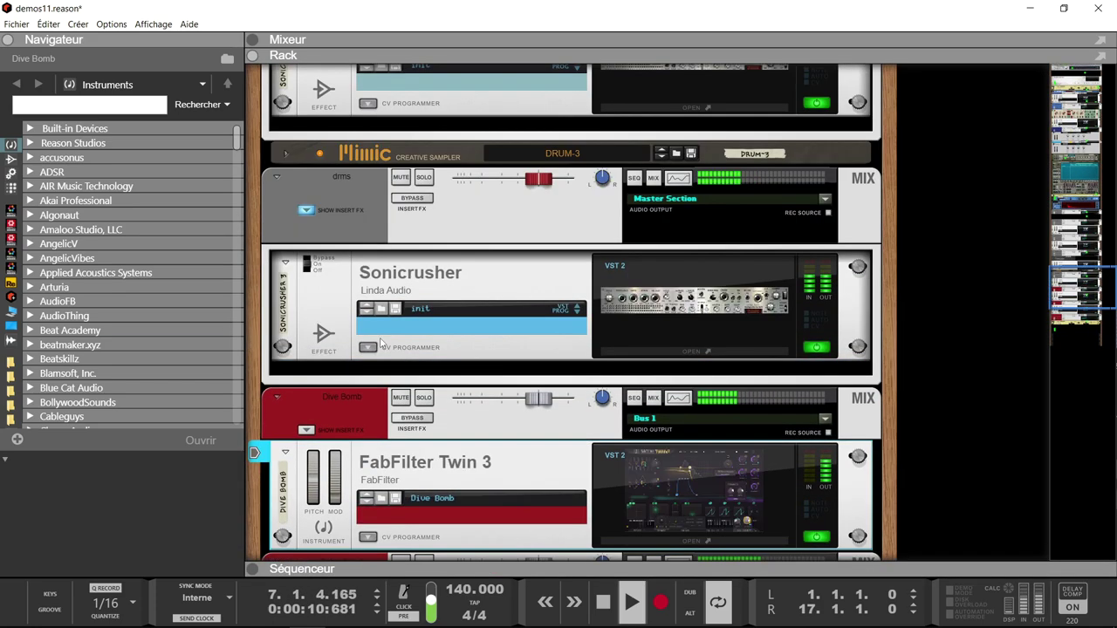
scroll(380, 343, "up", 10)
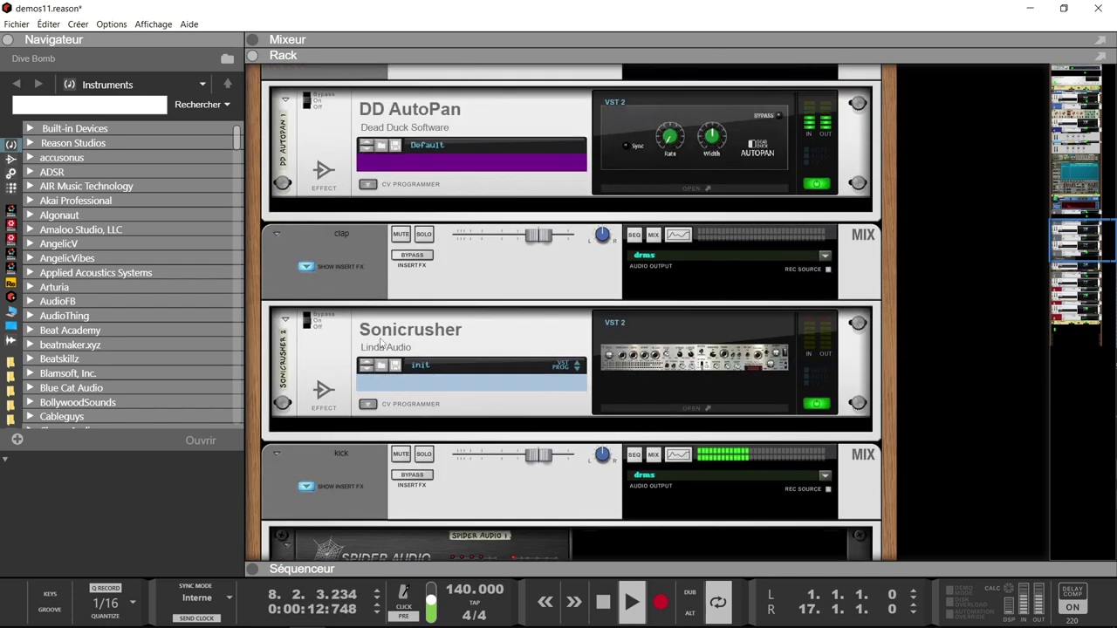
scroll(380, 340, "up", 3)
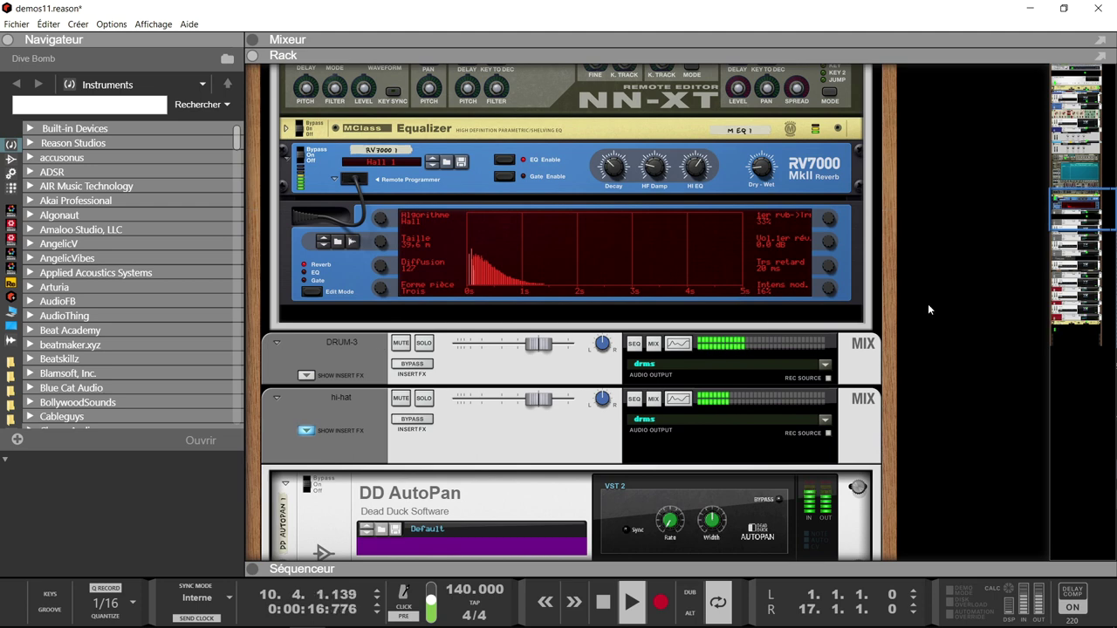
left_click(250, 571)
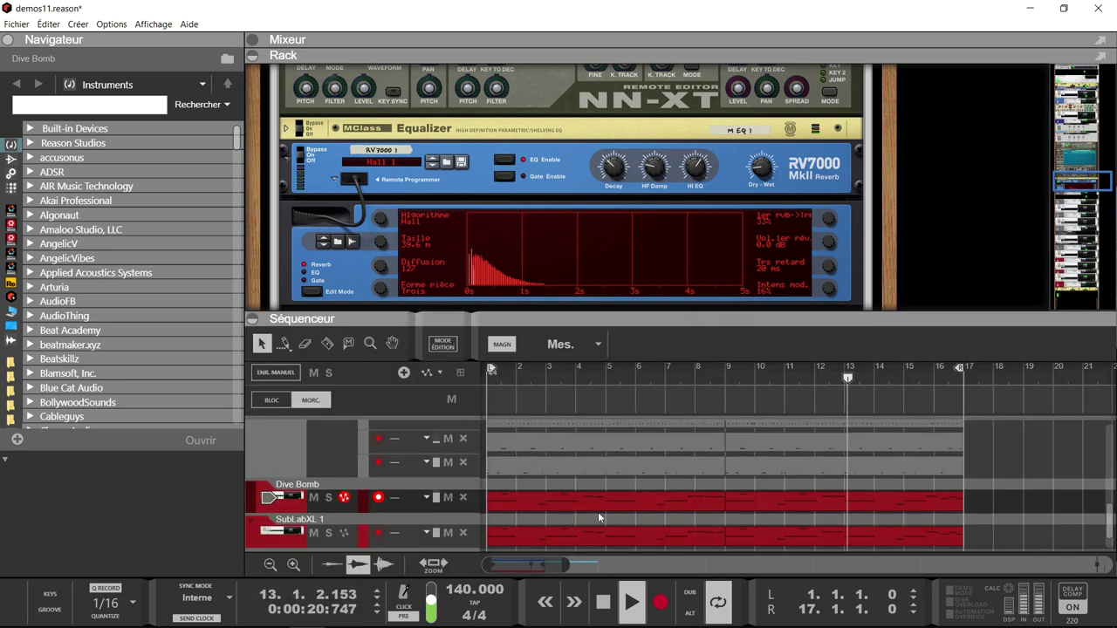
- Enlarge the sequencer to show all the song's tracks and solo the abc preset1 track
left_click_drag(643, 316, 652, 46)
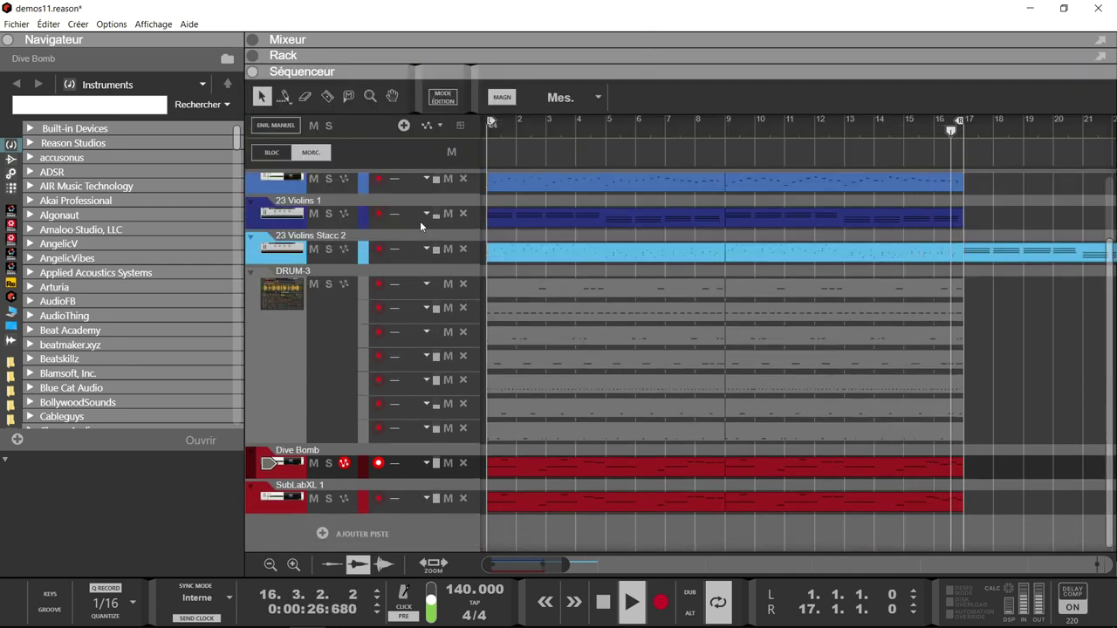
scroll(420, 221, "up", 3)
left_click(328, 218)
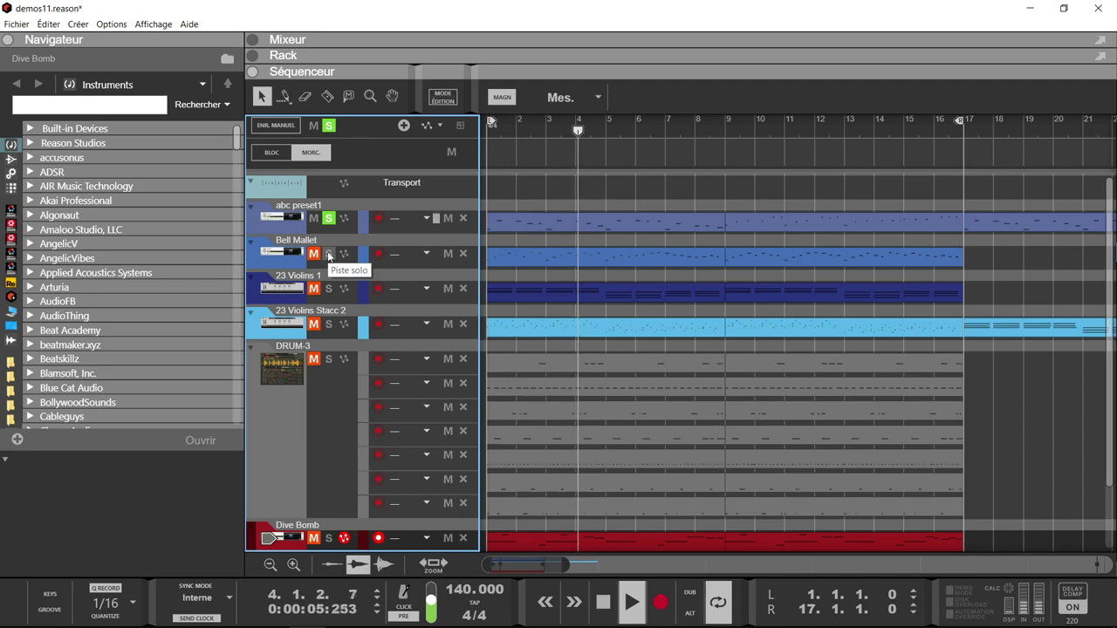
- Select the abc preset1 track, show the rack above the sequencer, and view and close its Twin 3 editor
left_click(297, 218)
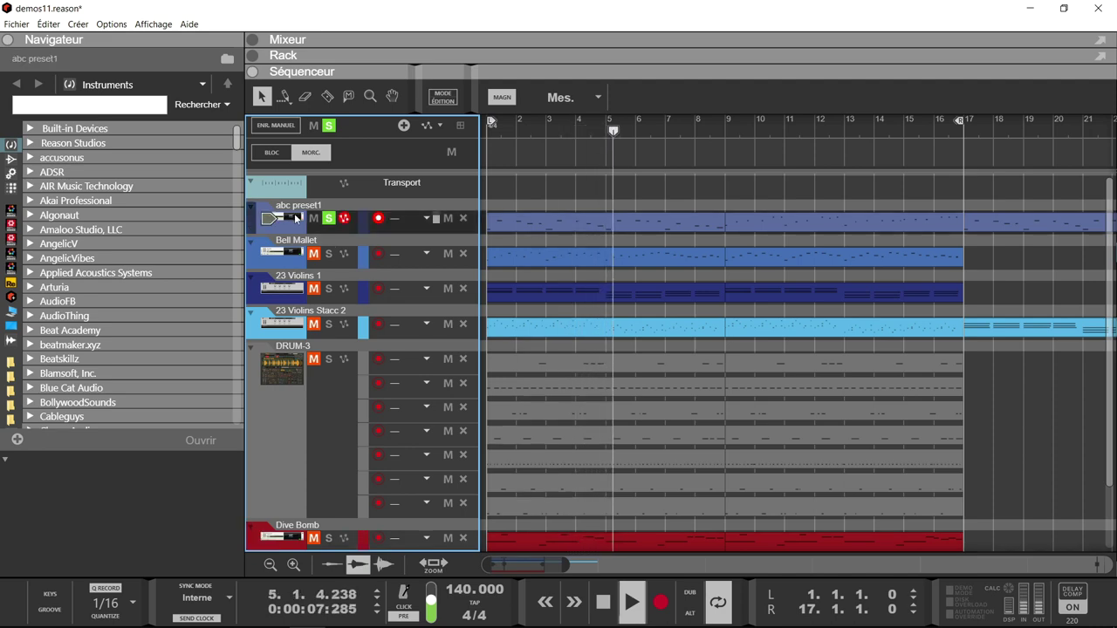
left_click(252, 56)
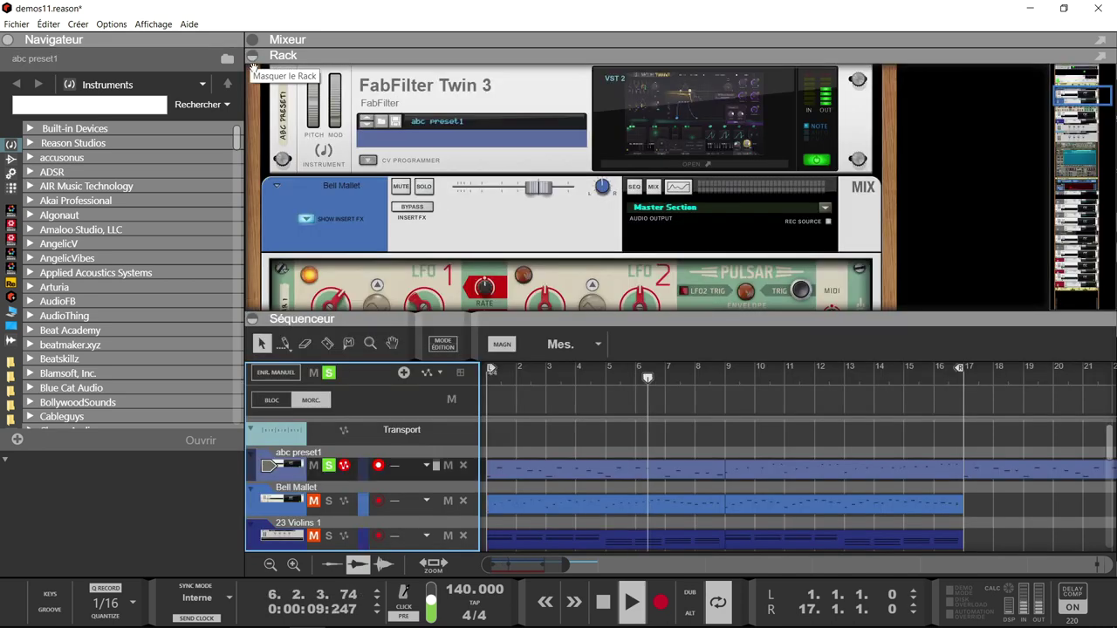
left_click(597, 128)
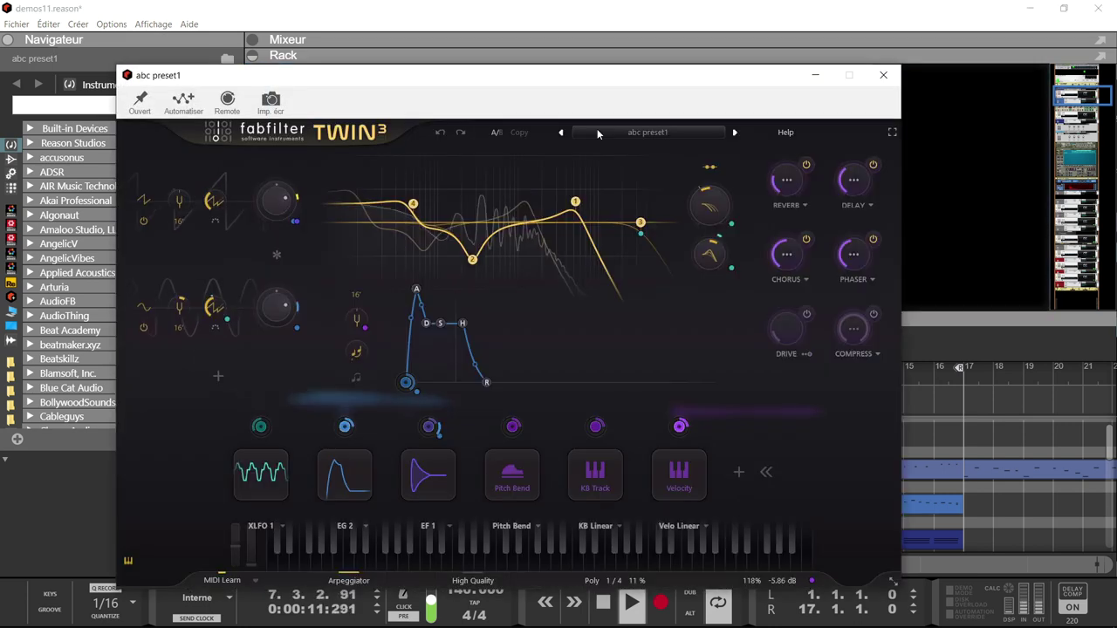
left_click(882, 76)
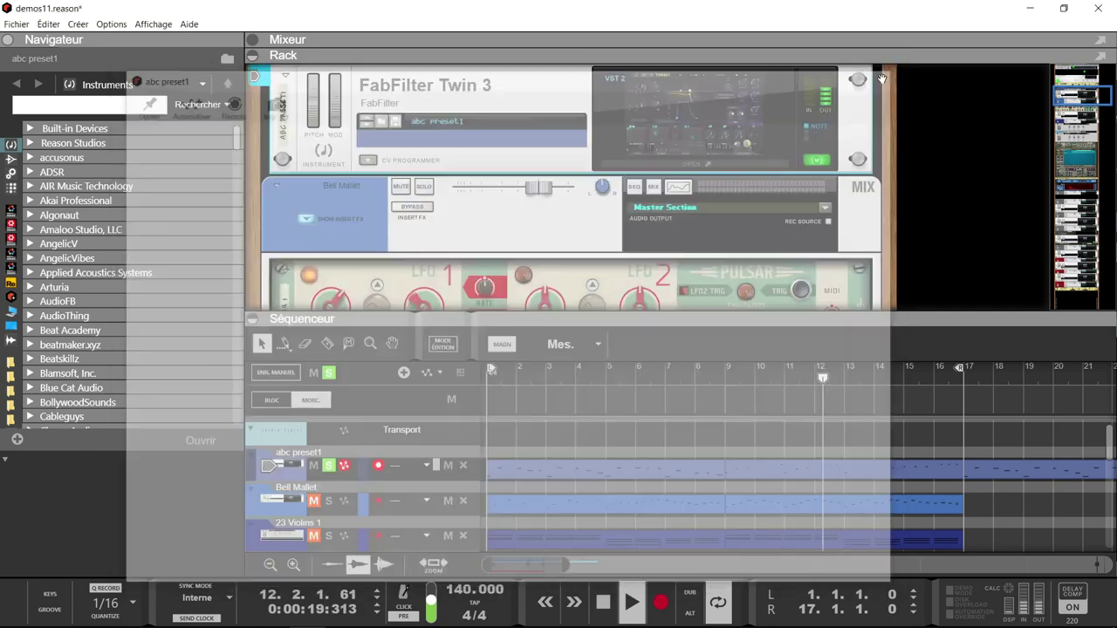
- Add the Bell Mallet track to the soloed tracks, then select it and view its Twin 3 editor before closing it
left_click(328, 500)
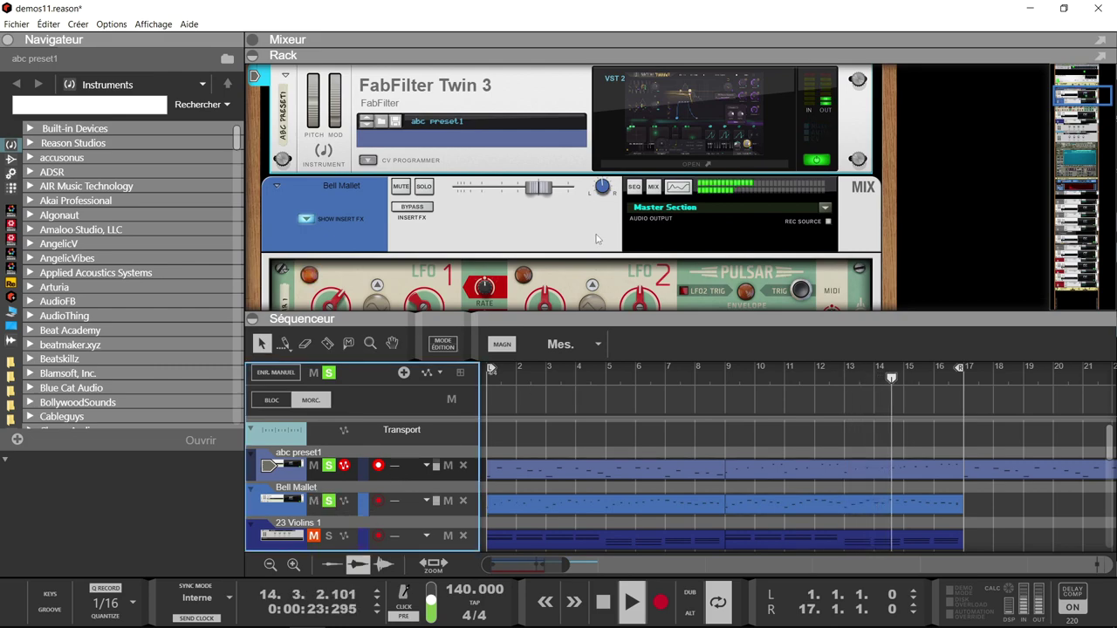
left_click(636, 142)
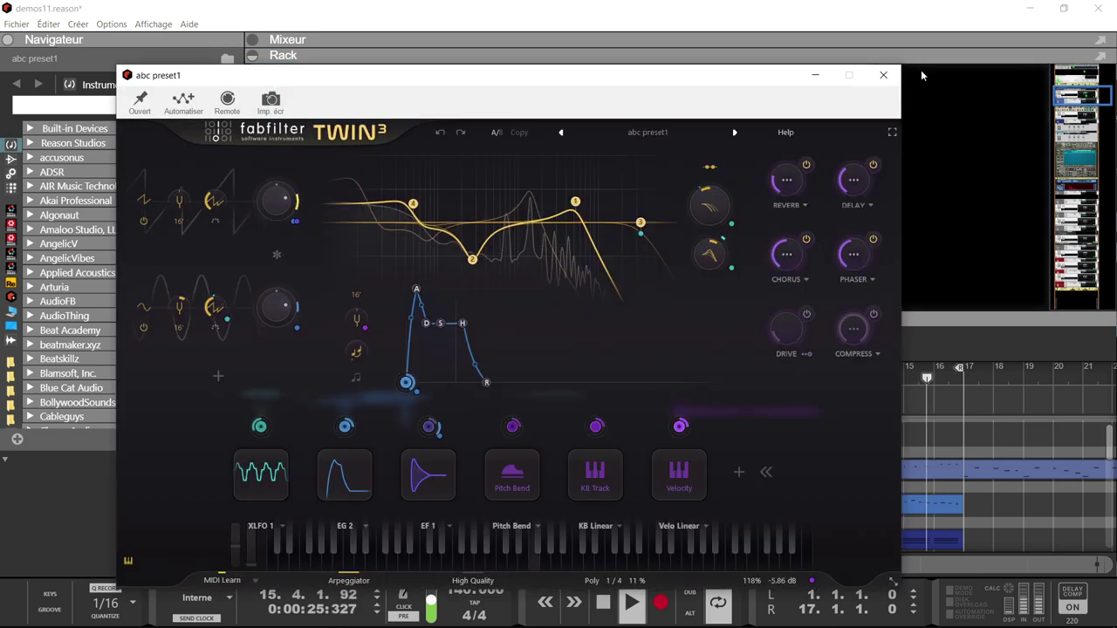
left_click(883, 74)
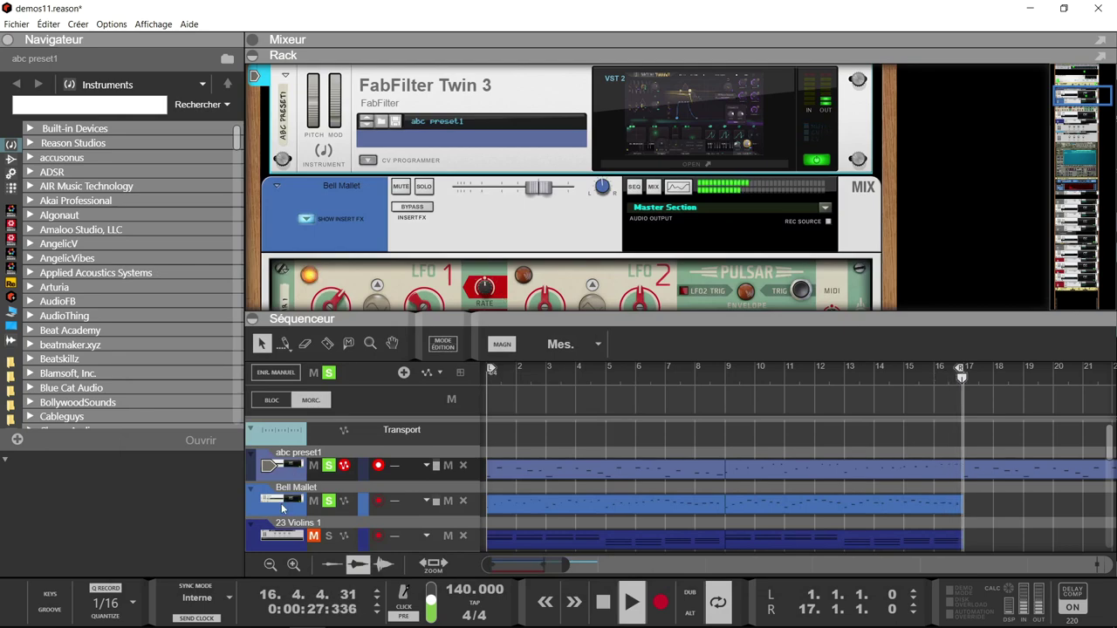
left_click(281, 504)
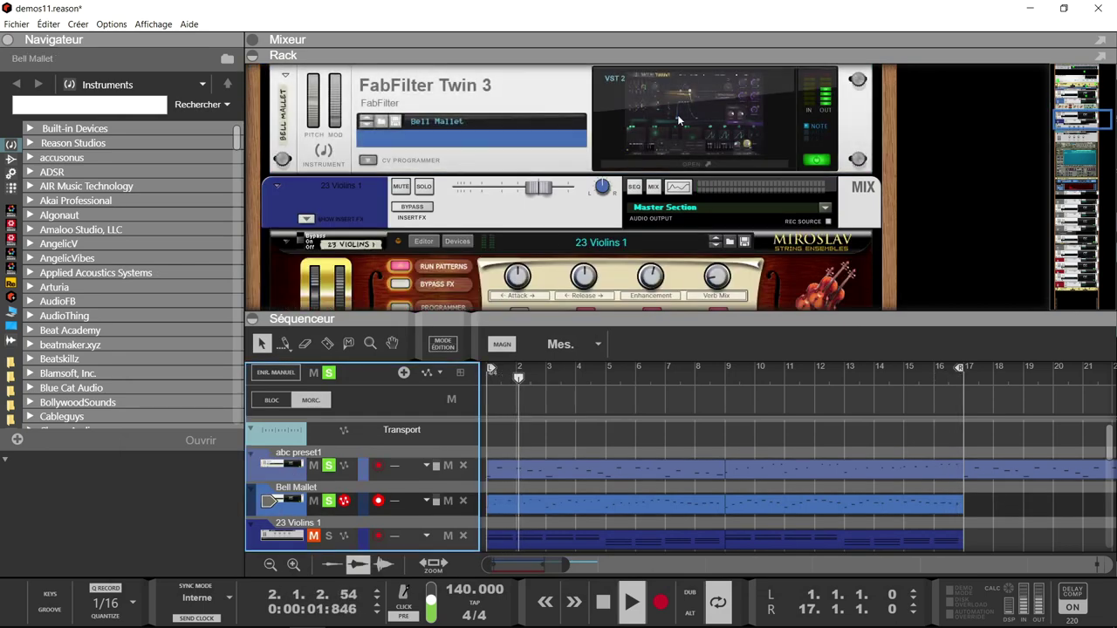
left_click(678, 114)
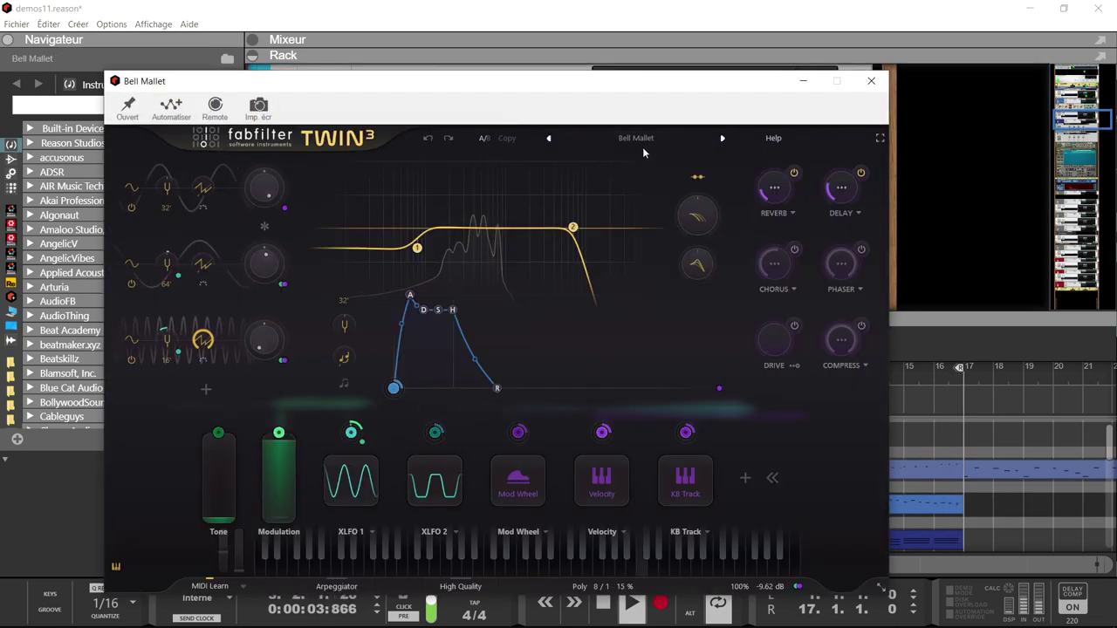
mouse_move(567, 165)
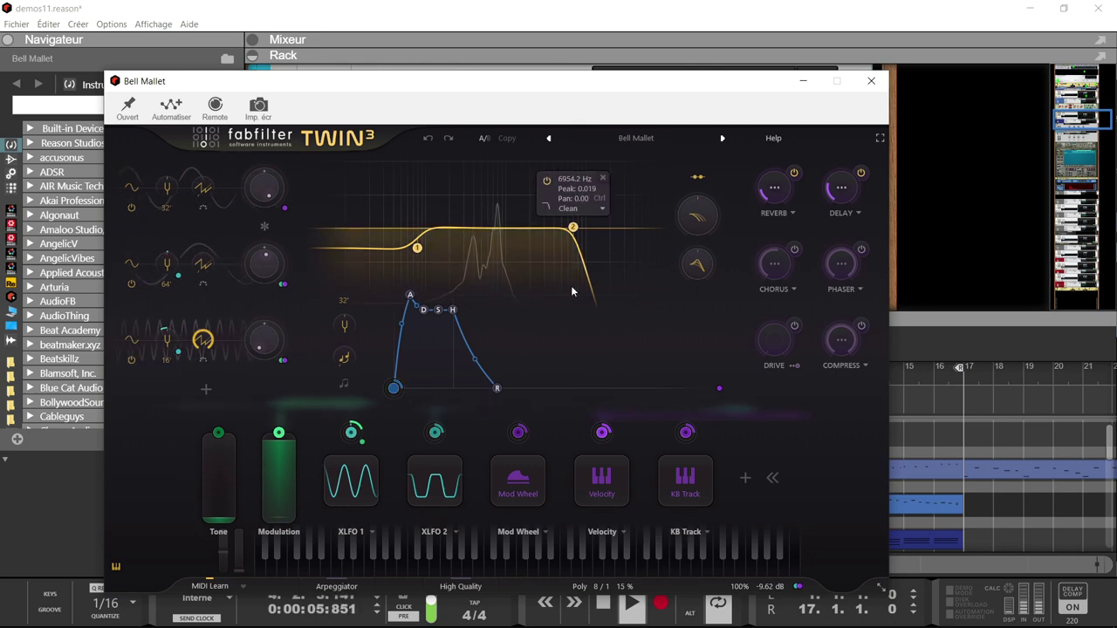
left_click(871, 83)
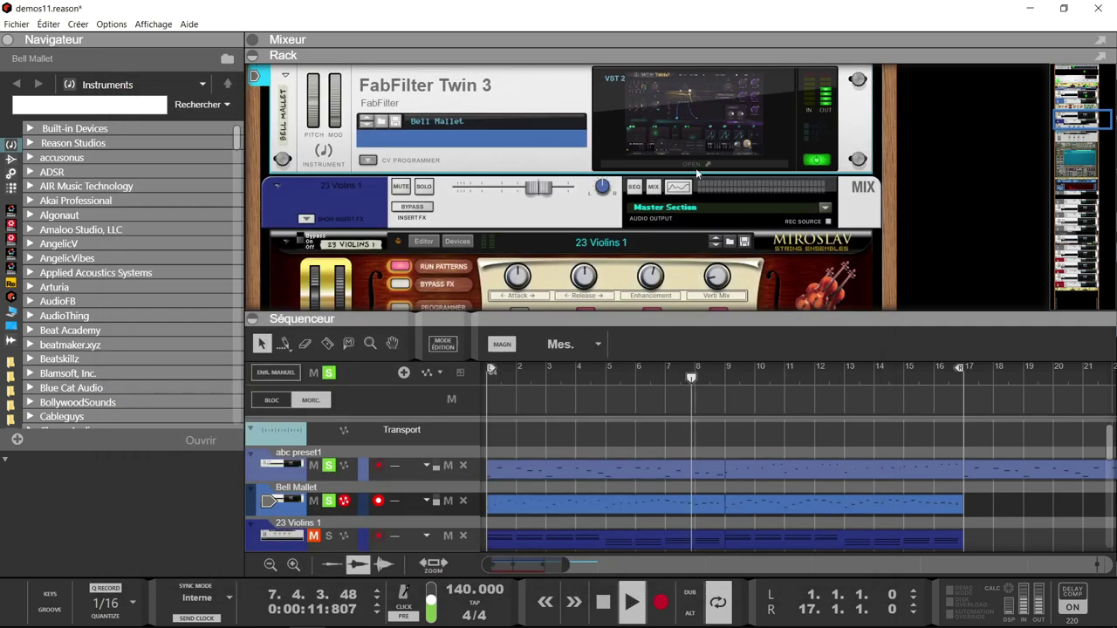
- Bring the string instruments into view in the rack and also solo the 23 Violins 1 and 23 Violins Stacc 2 tracks
scroll(696, 167, "down", 3)
scroll(698, 171, "down", 1)
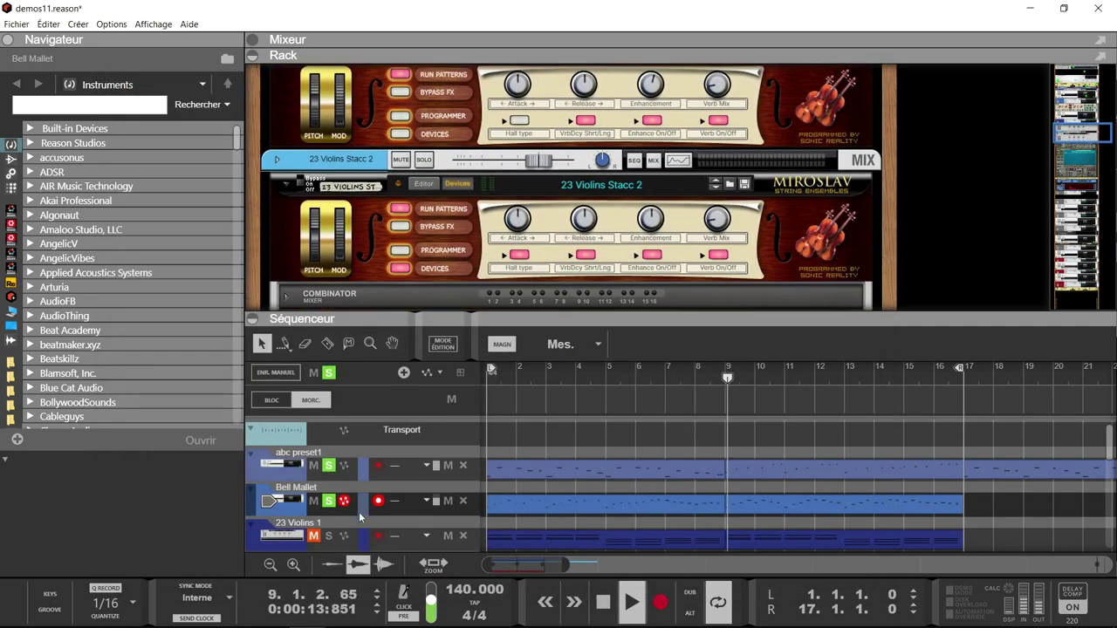
left_click(329, 539)
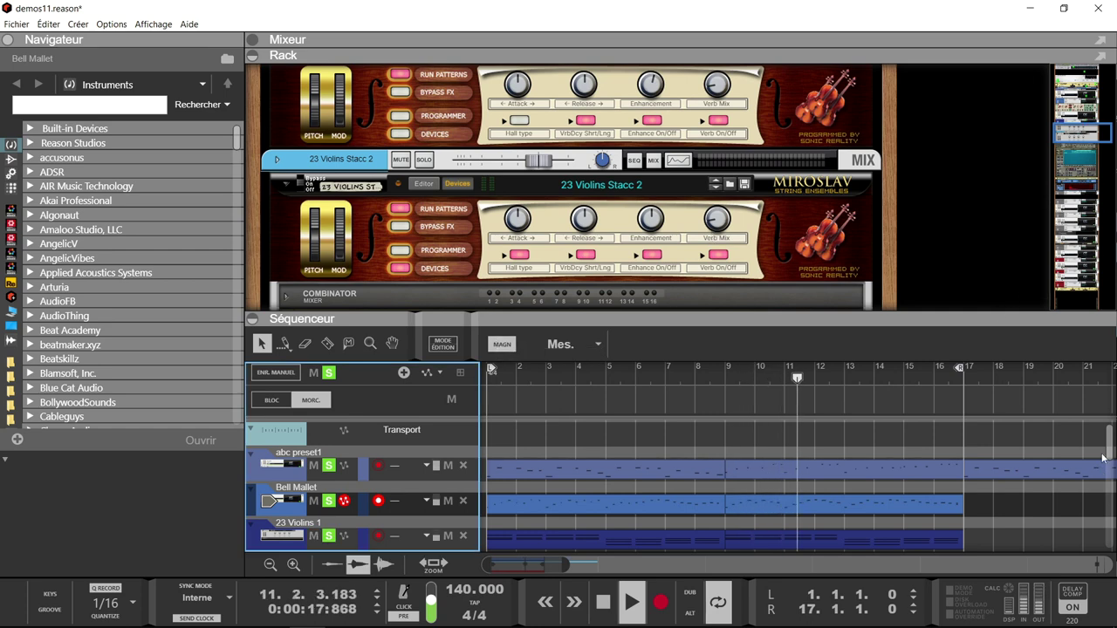
scroll(1113, 452, "down", 3)
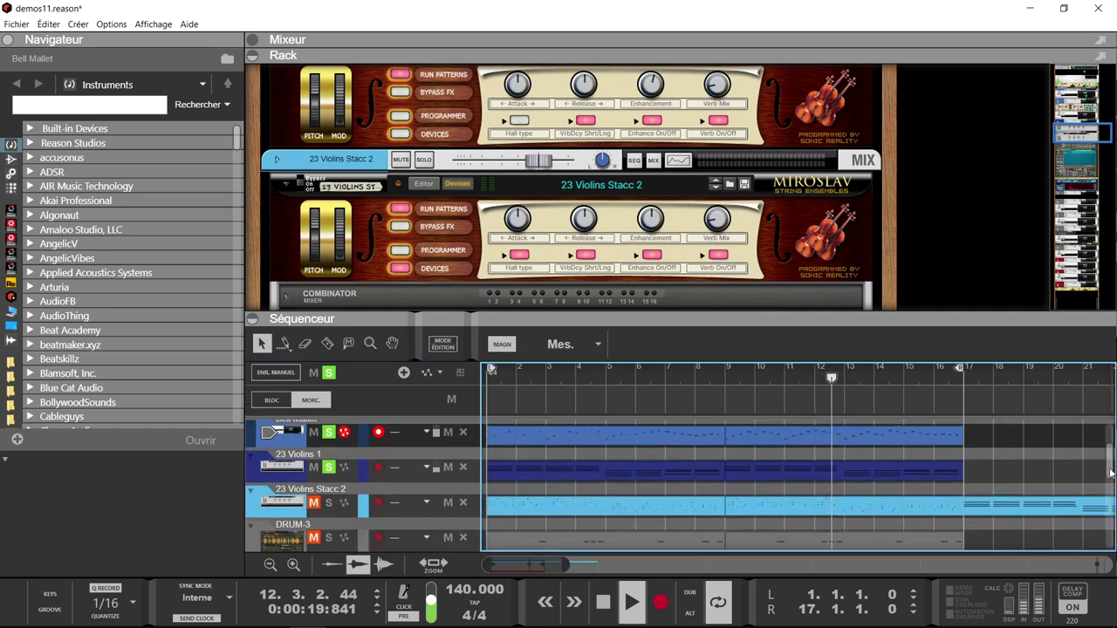
left_click(314, 503)
left_click(329, 503)
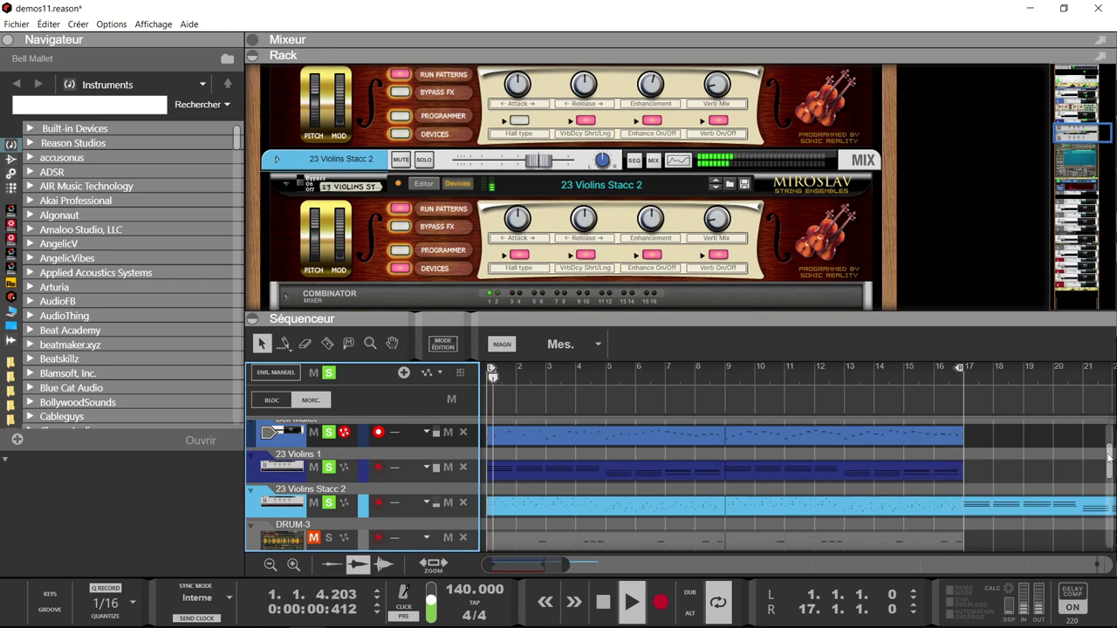
- Add the DRUM-3 track to the soloed tracks and examine the drum mix channels and their insert effects in the rack
left_click_drag(1110, 458, 1110, 481)
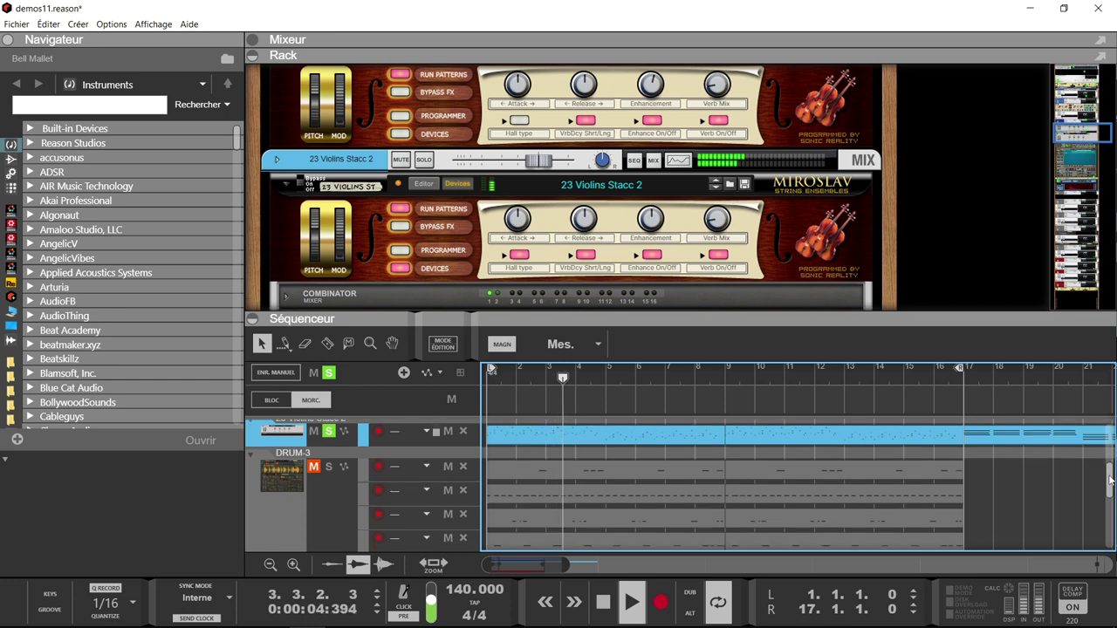
scroll(811, 432, "down", 2)
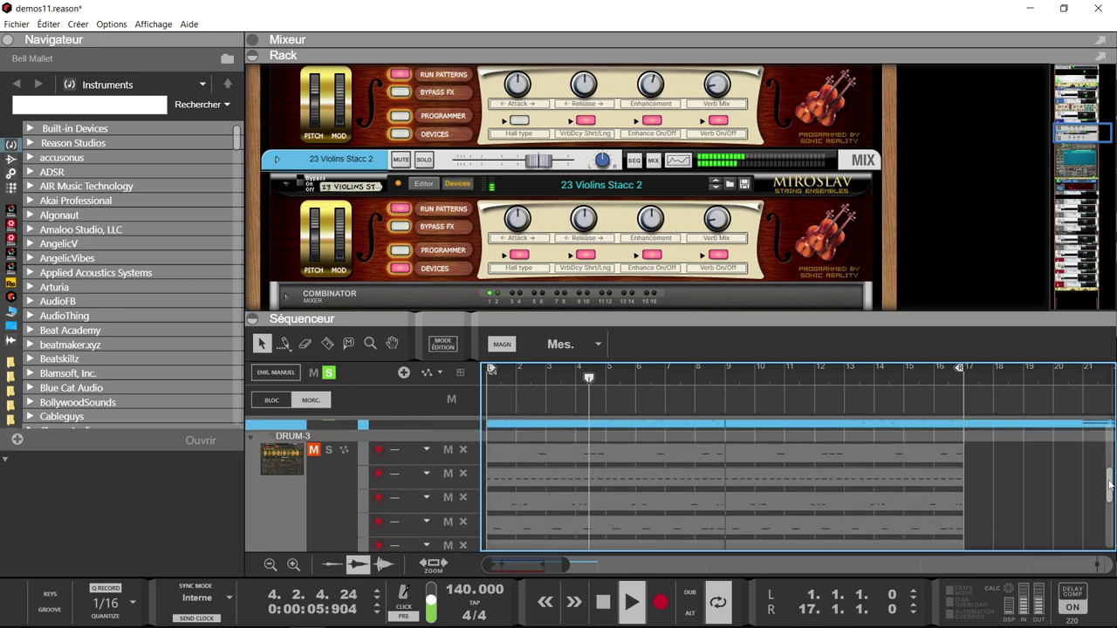
left_click(329, 448)
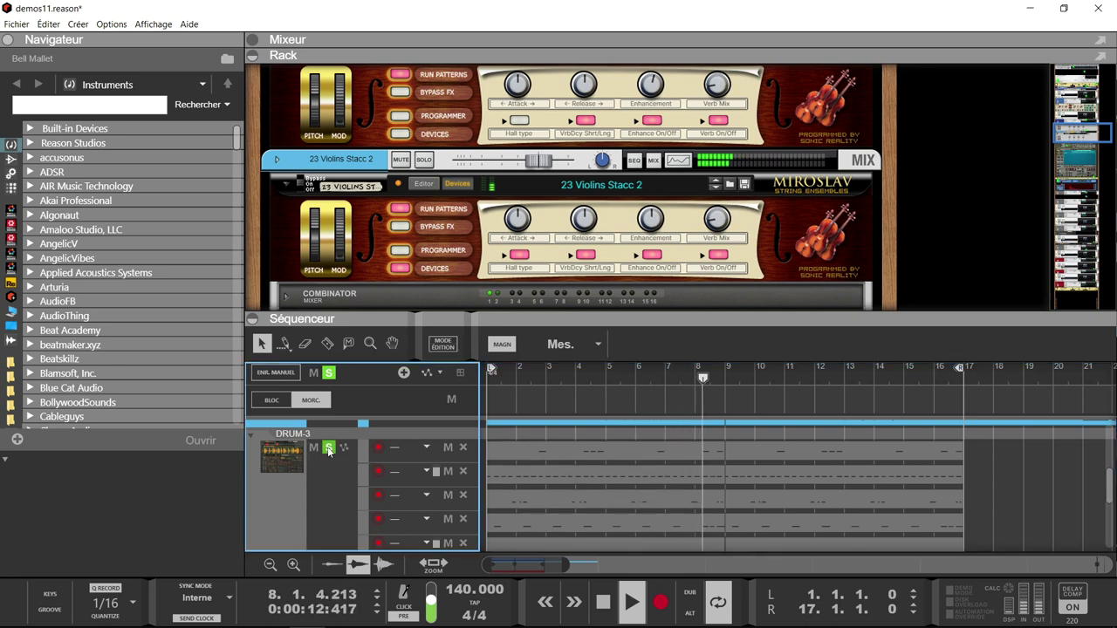
scroll(486, 252, "down", 3)
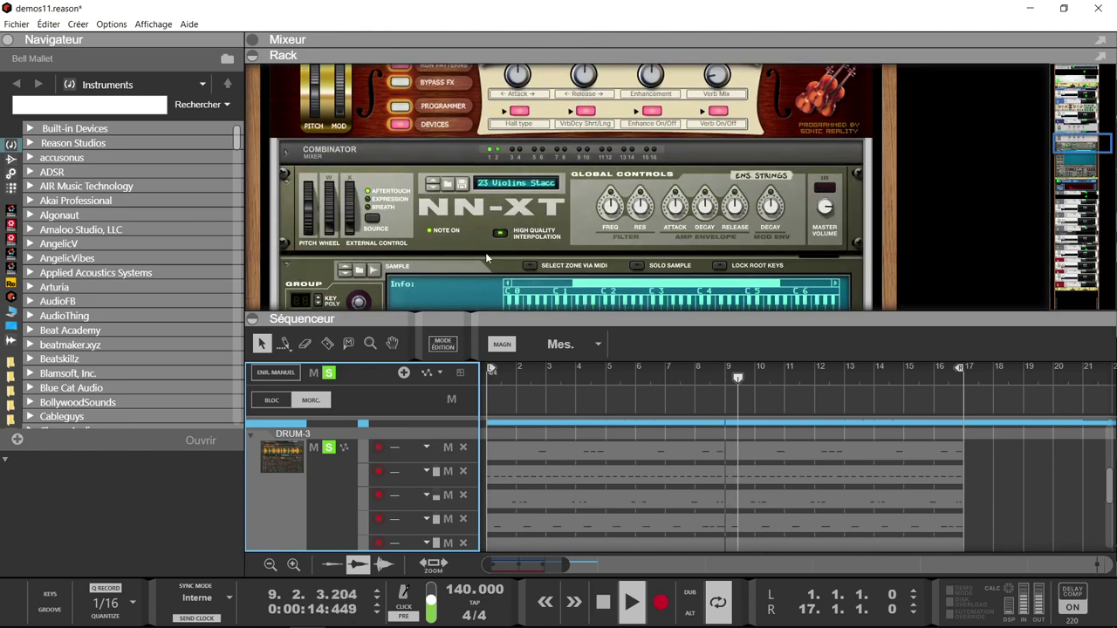
scroll(485, 253, "down", 12)
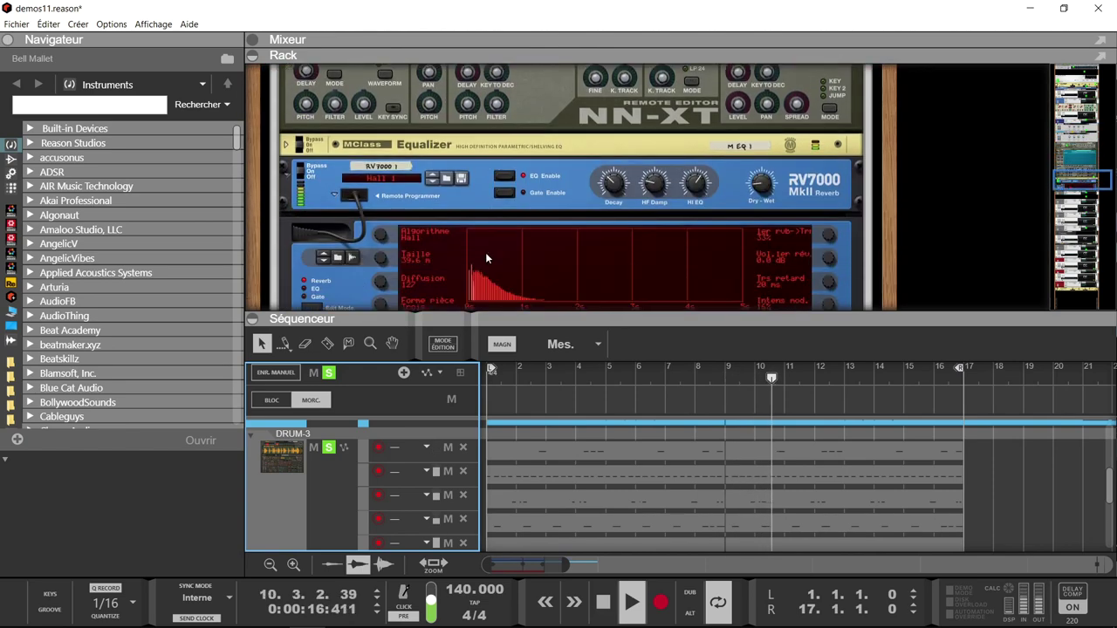
scroll(486, 252, "down", 8)
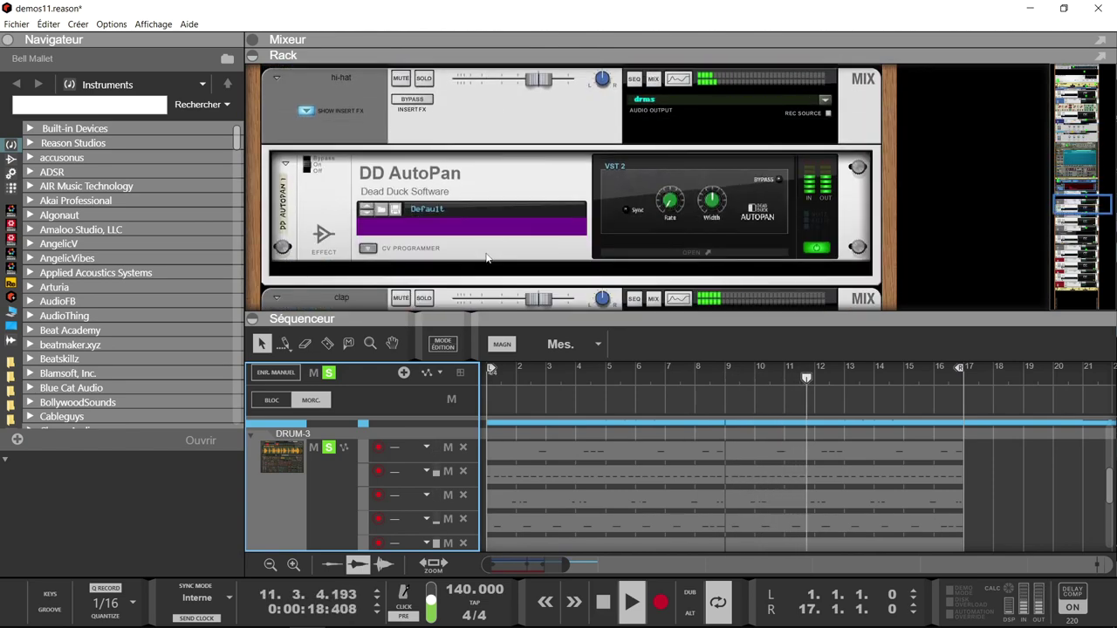
scroll(487, 257, "down", 3)
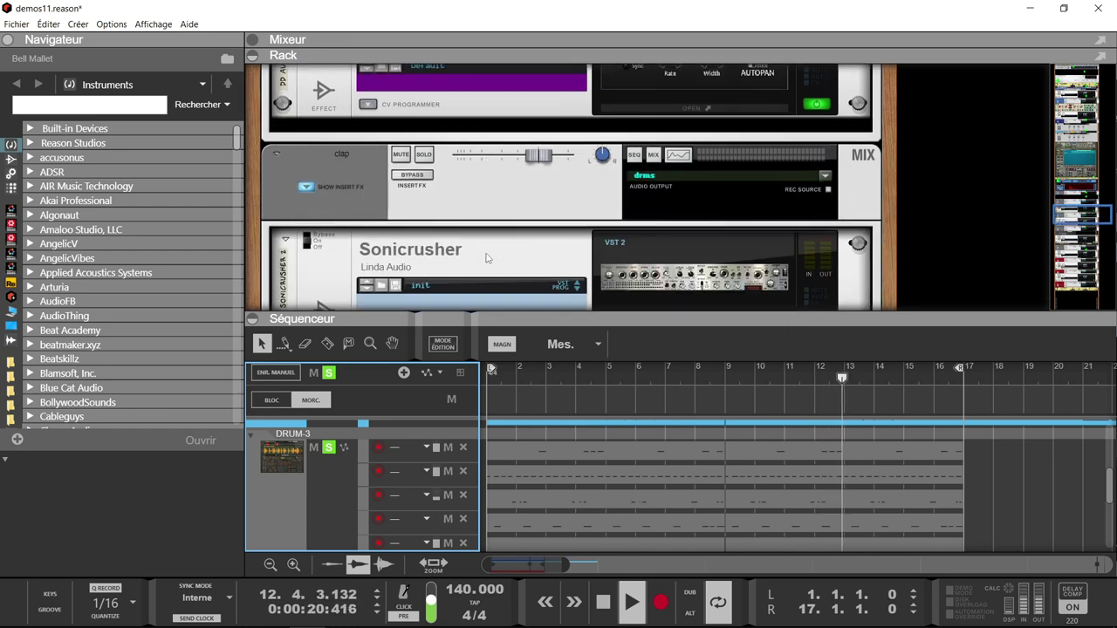
- Add the two bass tracks, Dive Bomb and SubLabXL 1, to the soloed tracks
scroll(581, 416, "down", 3)
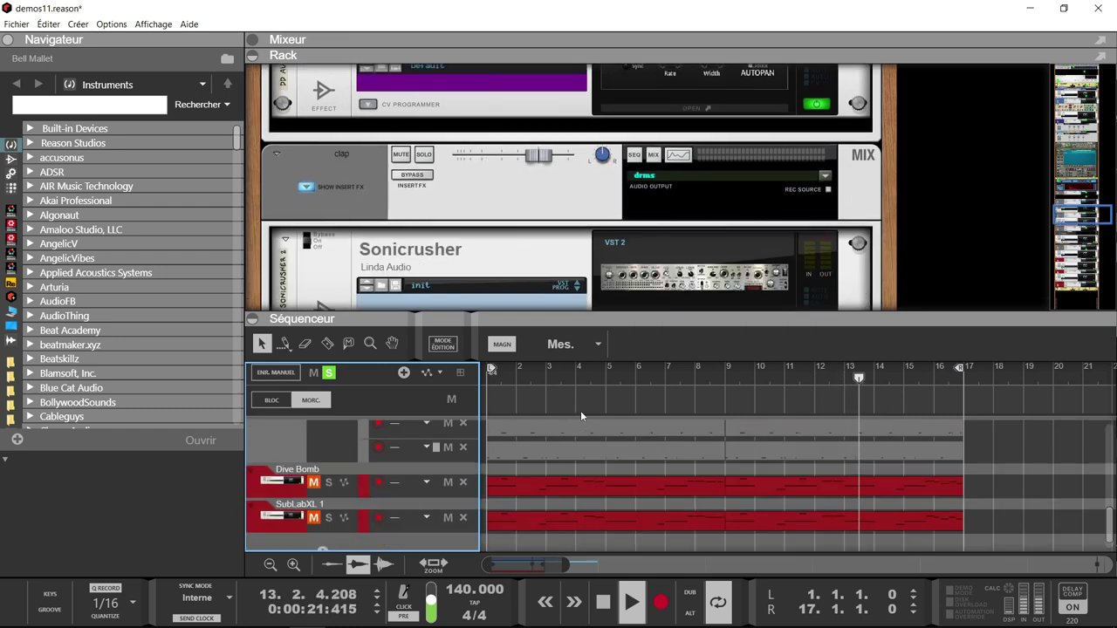
left_click(316, 483)
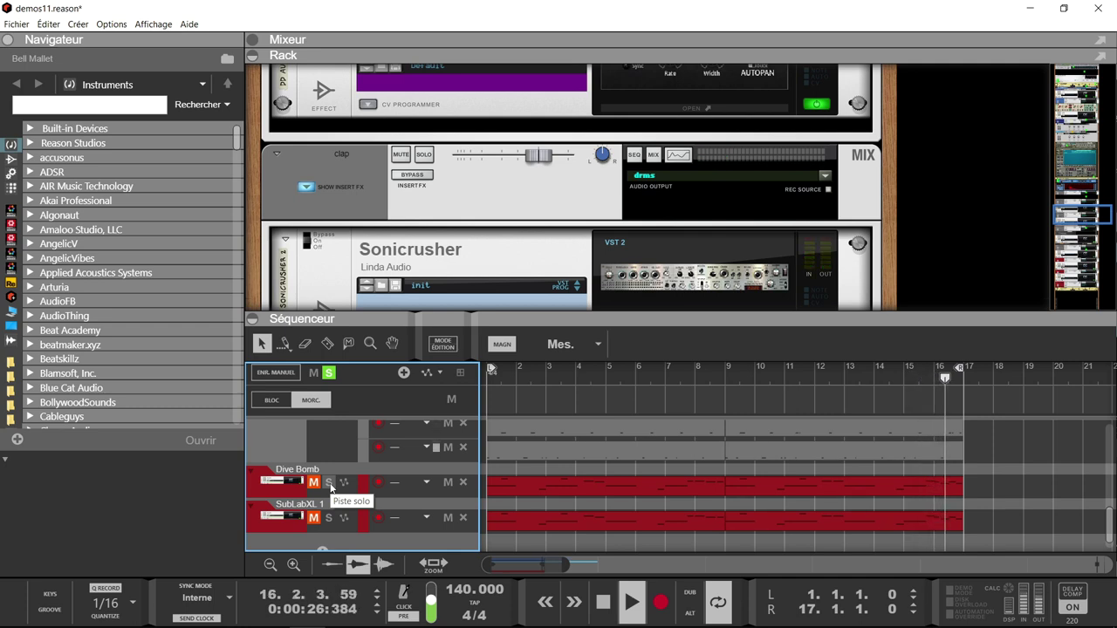
left_click(330, 483)
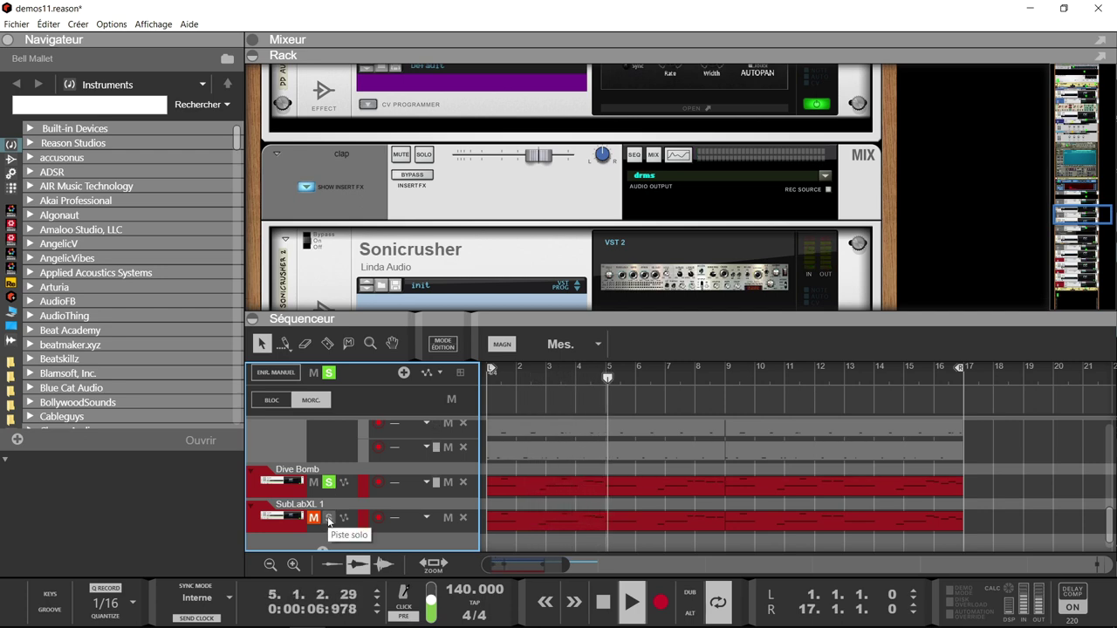
left_click(329, 519)
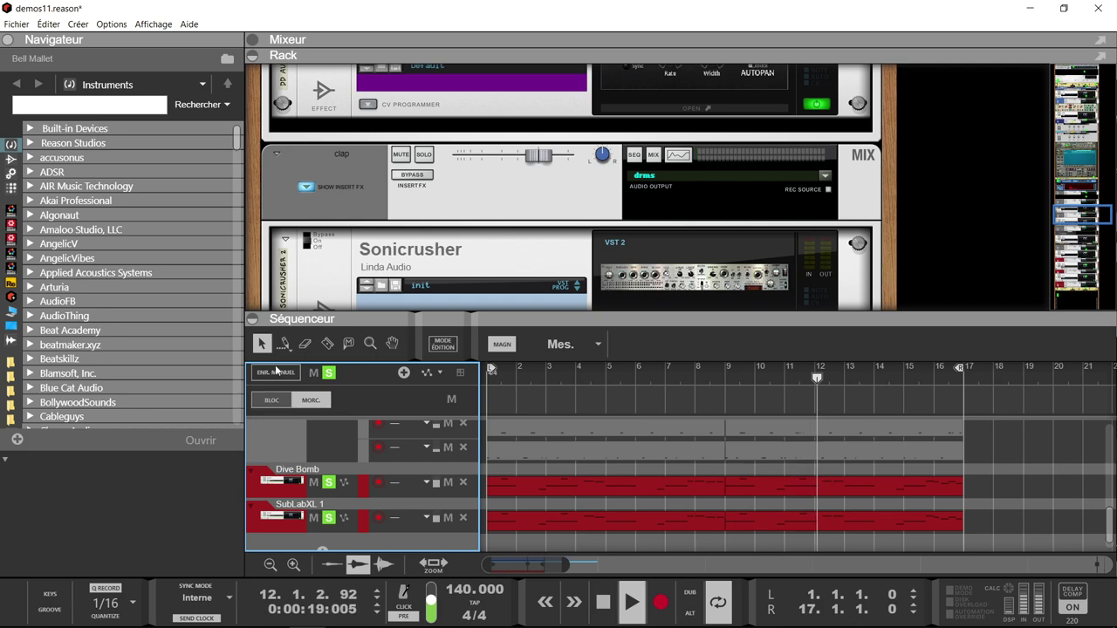
- Hide the sequencer, examine the SubLabXL bass and the Bus 1 channel's Stereo Imager in the rack, and stop playback
left_click(252, 319)
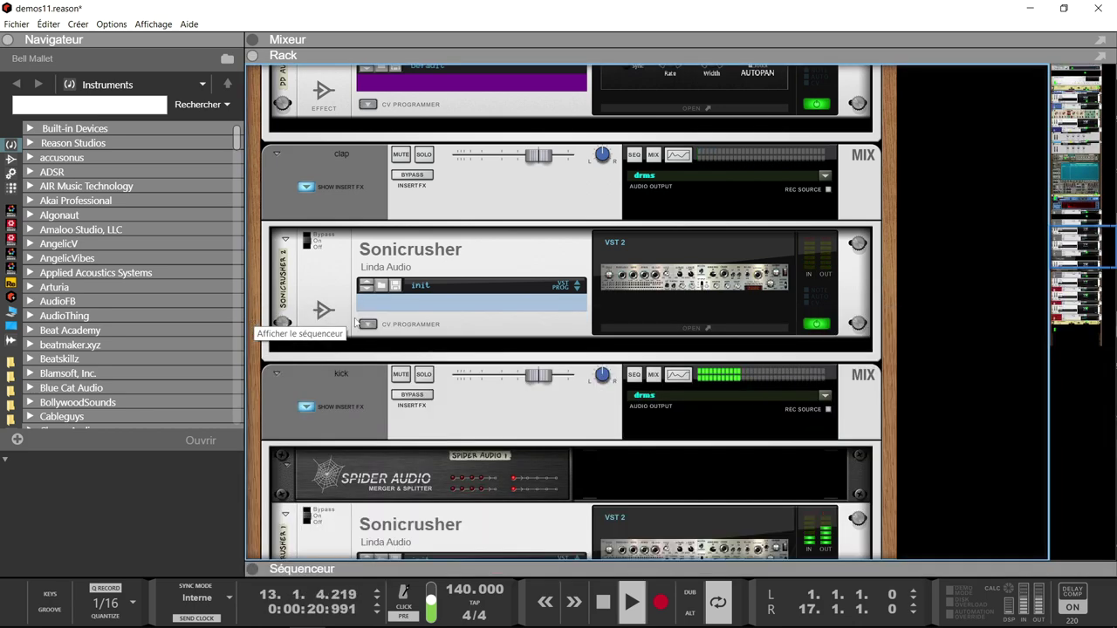
scroll(363, 325, "down", 10)
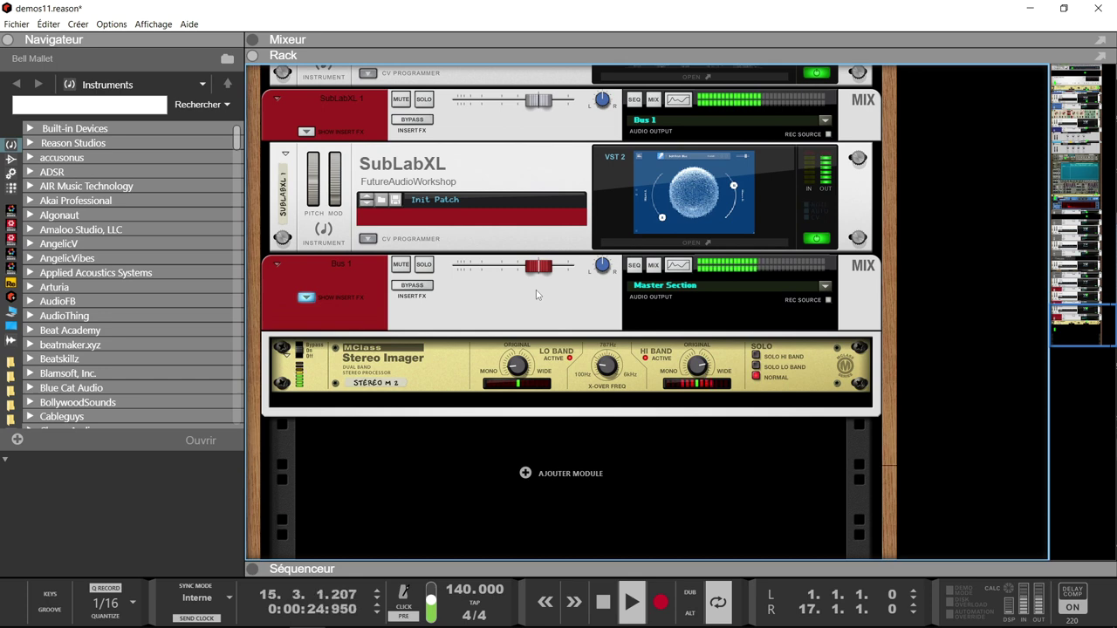
key("space")
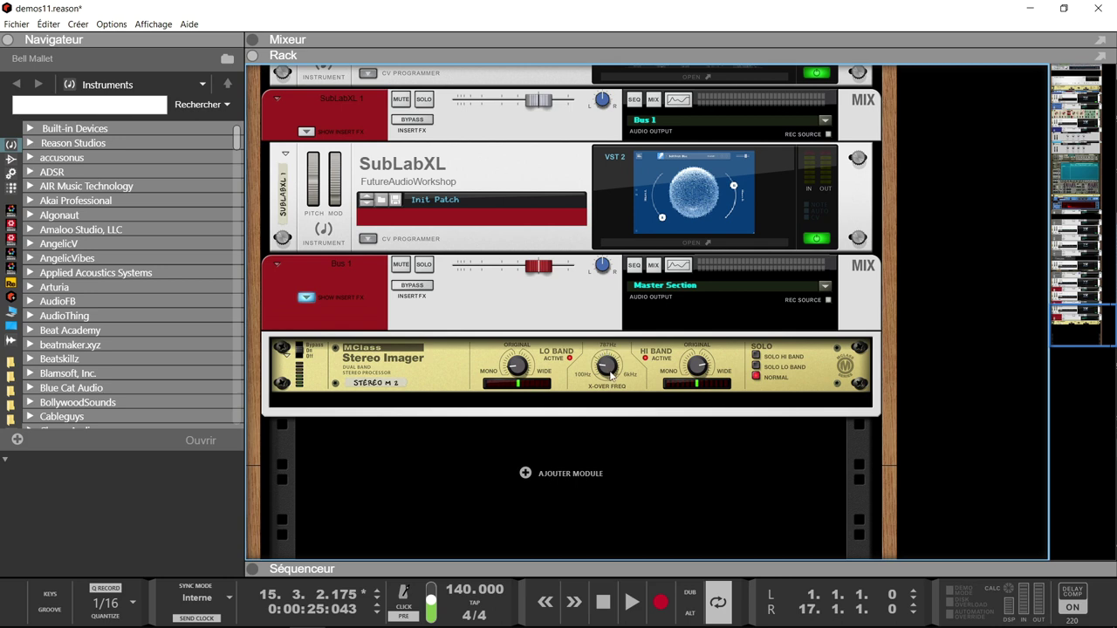
- Audition Bus 1 in solo with the Stereo Imager's low band isolated, then restore its Normal mode and unsolo the bus
left_click(424, 266)
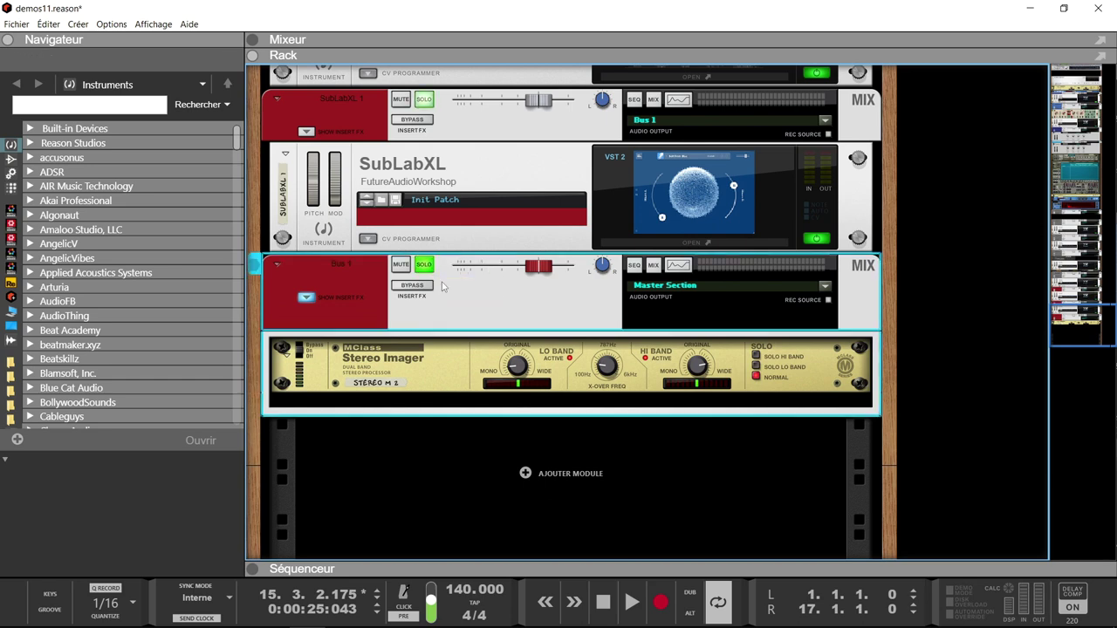
key("space")
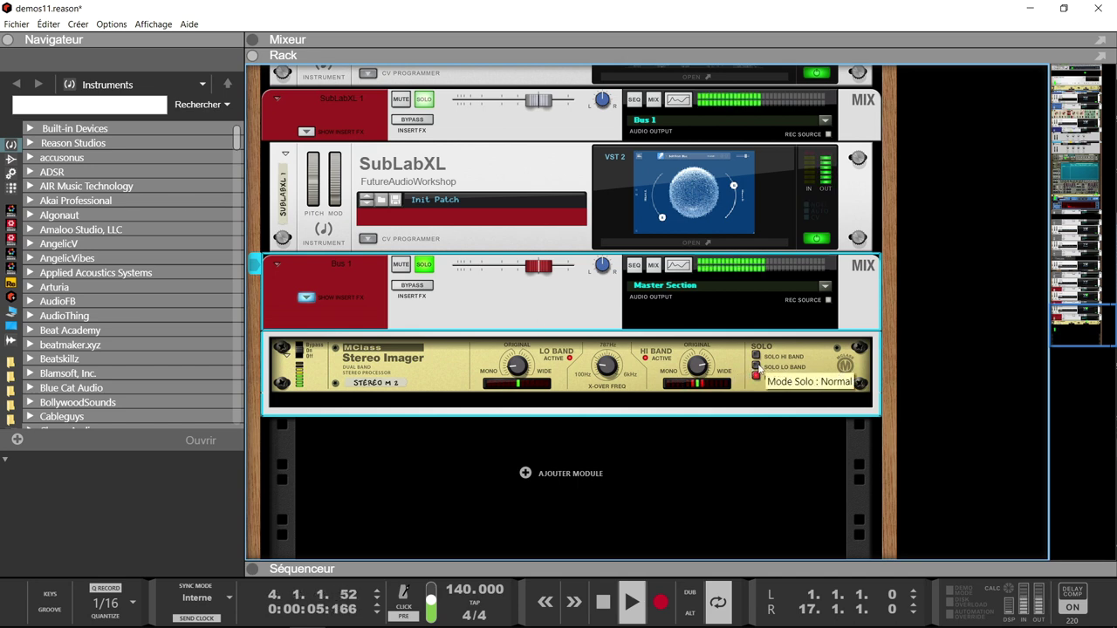
left_click(756, 367)
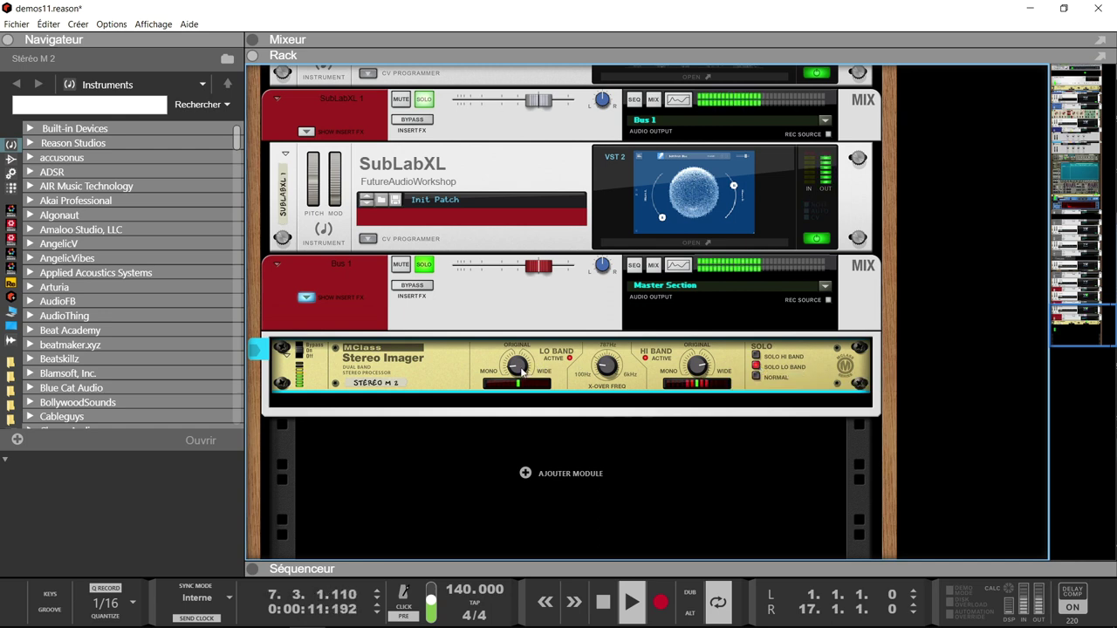
mouse_move(621, 370)
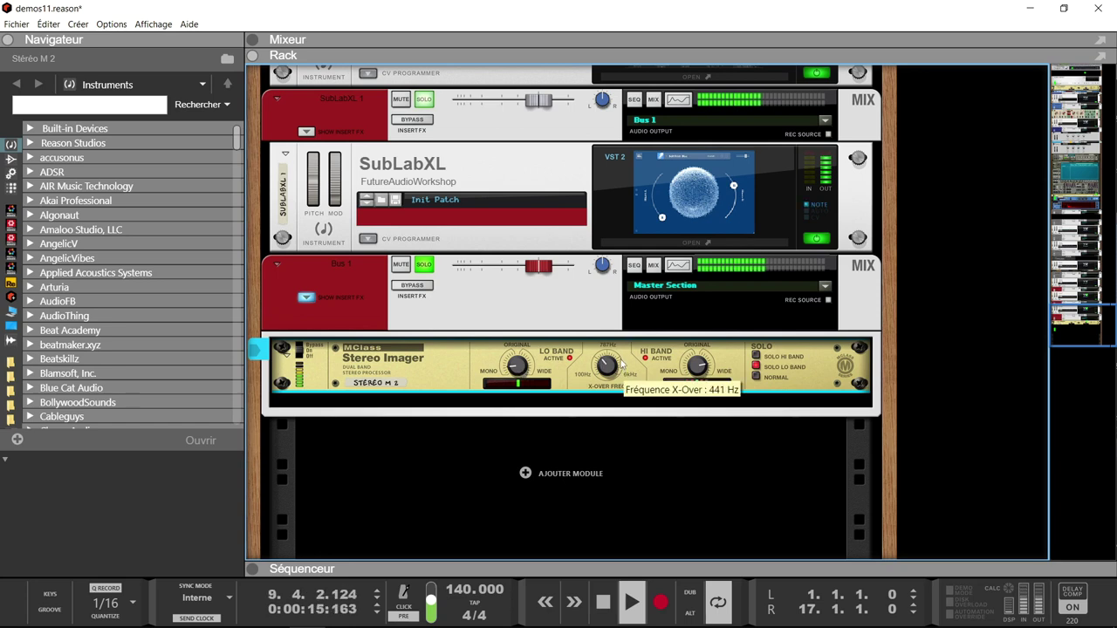
left_click(756, 377)
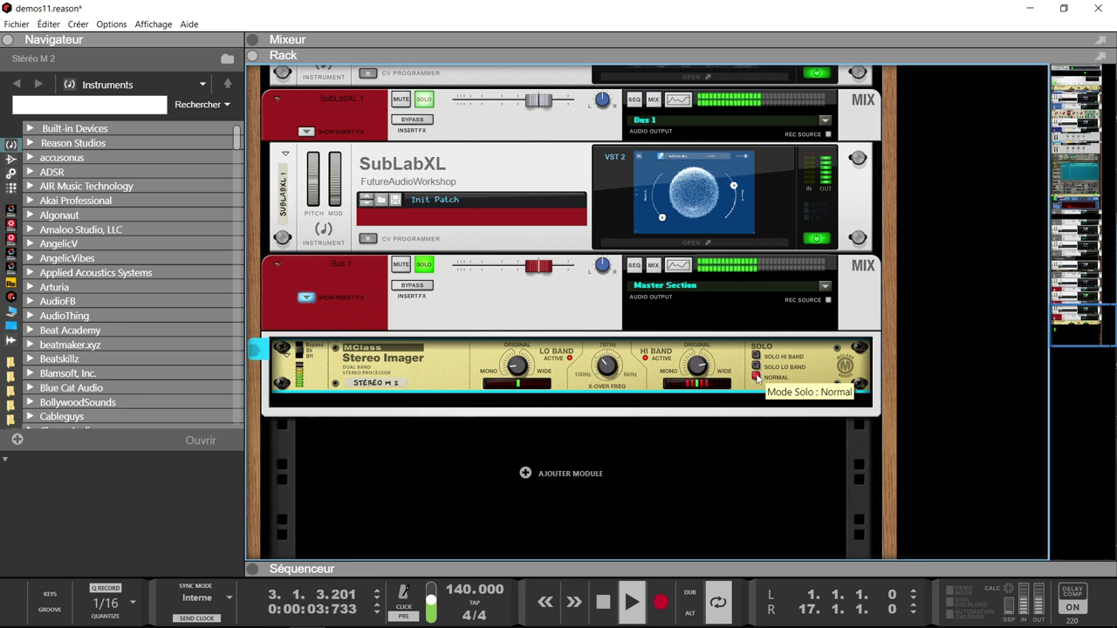
left_click(425, 266)
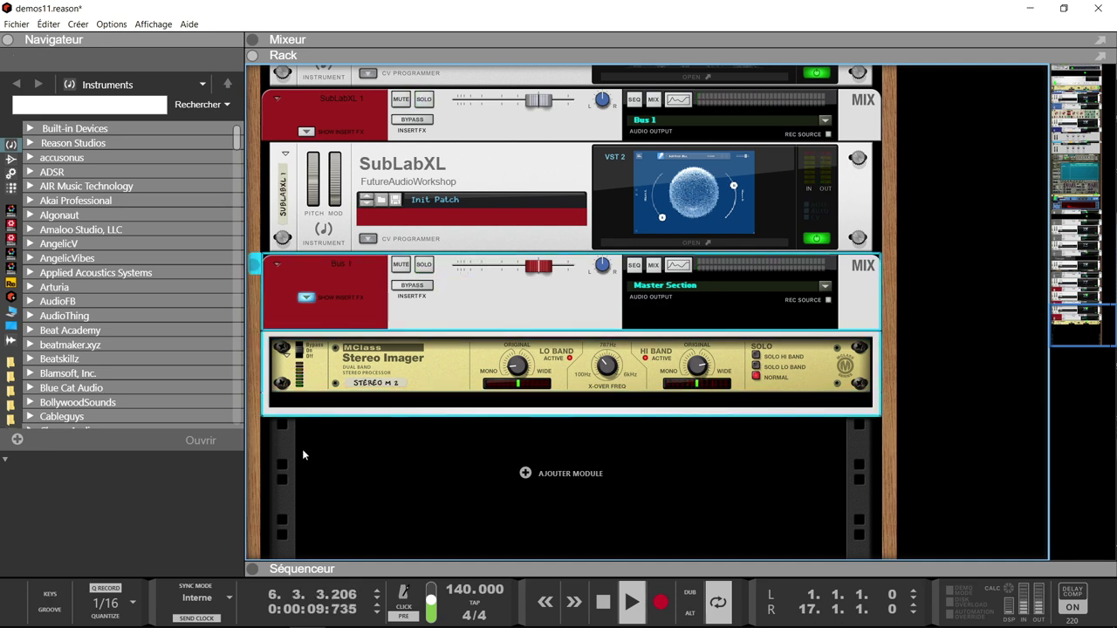
- Show the sequencer again below the rack and clear the solo from all tracks
left_click(253, 569)
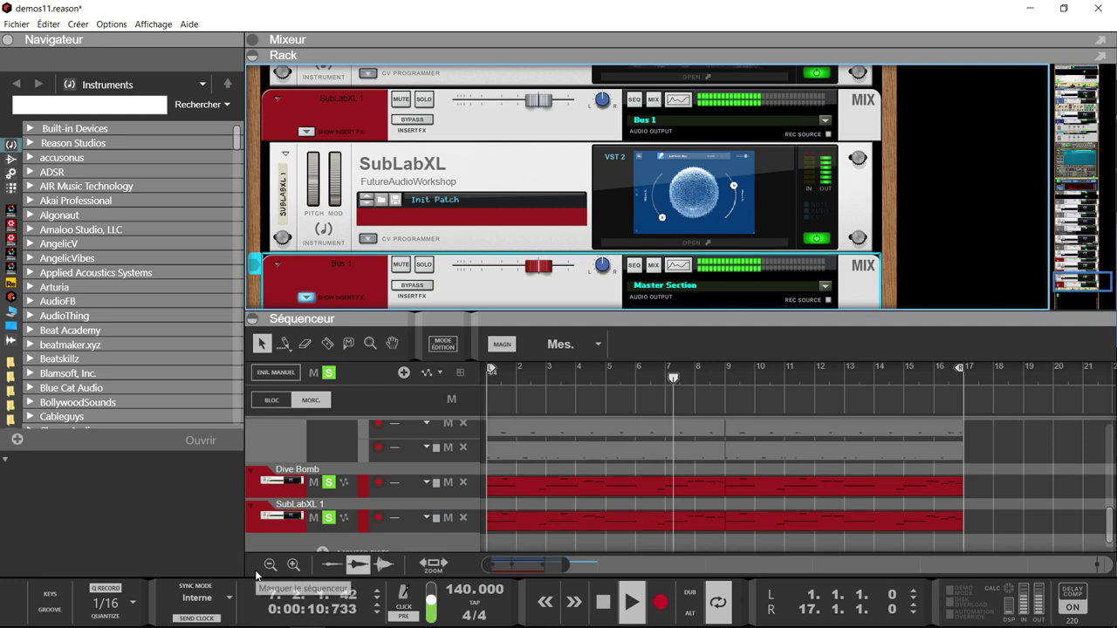
left_click(328, 373)
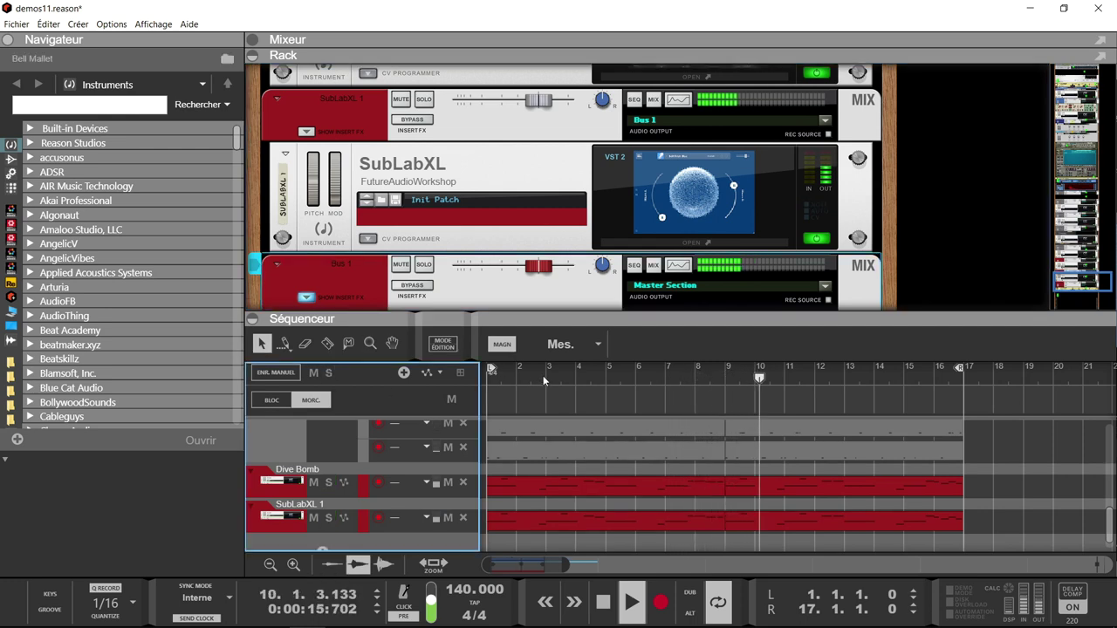
- Examine the whole arrangement and all mixer channels while the full song plays, and stop playback
left_click(254, 57)
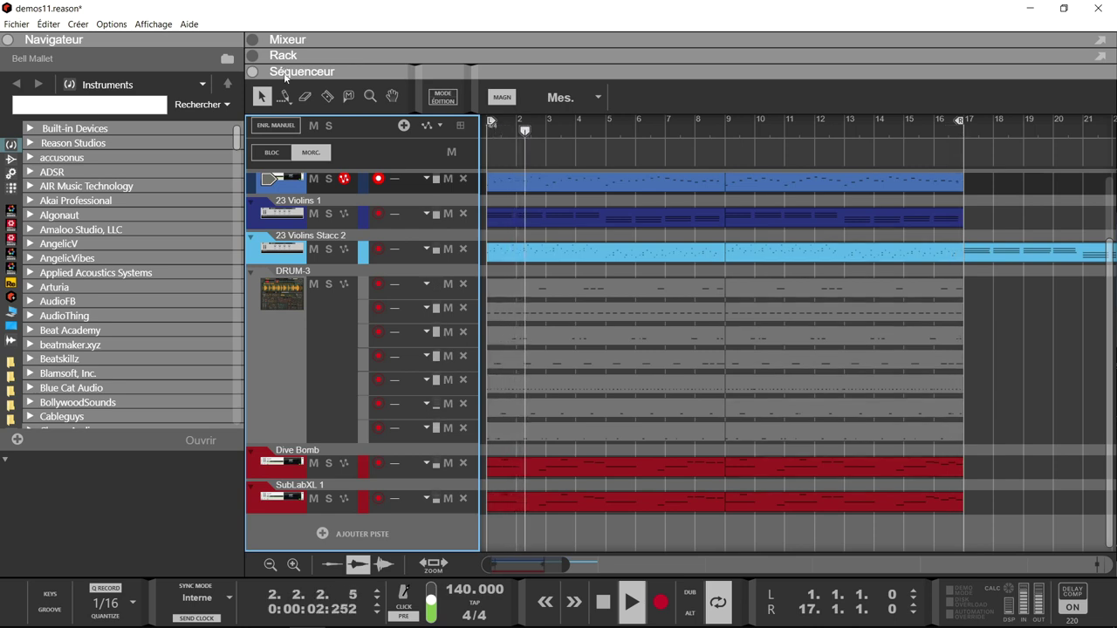
key("F5")
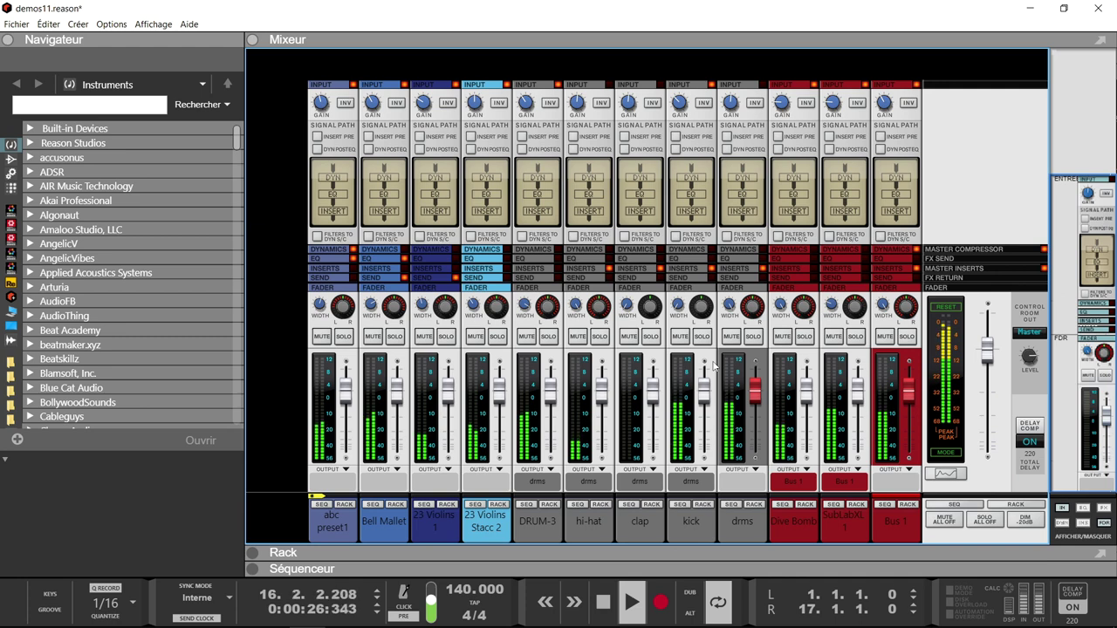
key("space")
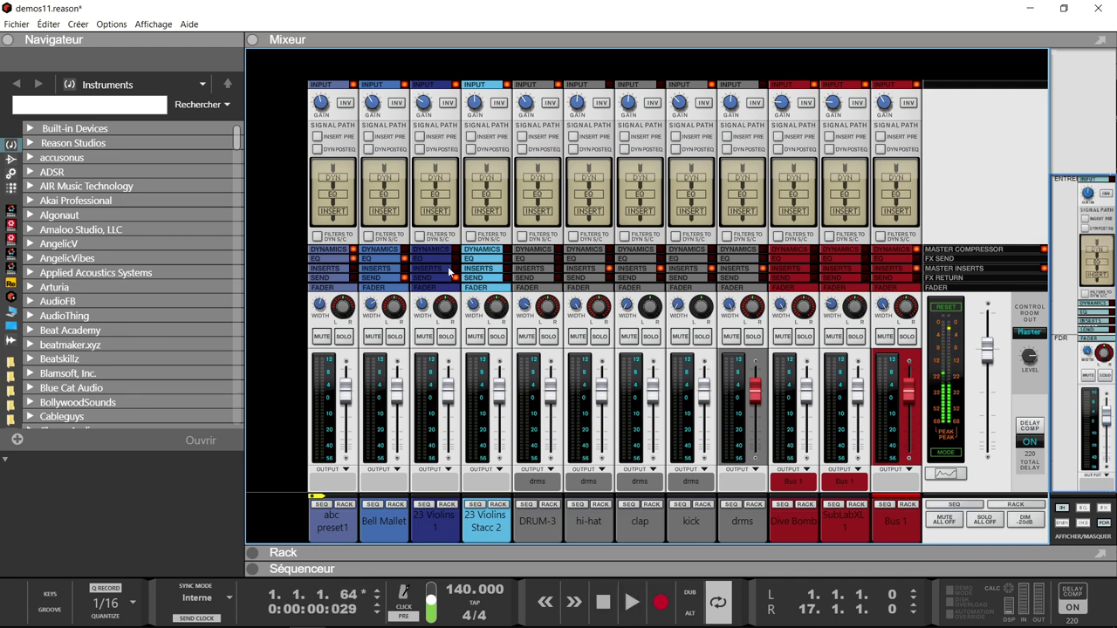
- Return from the mixer to the rack and open the FabFilter Twin 3 interface of the abc preset1 track
left_click(253, 41)
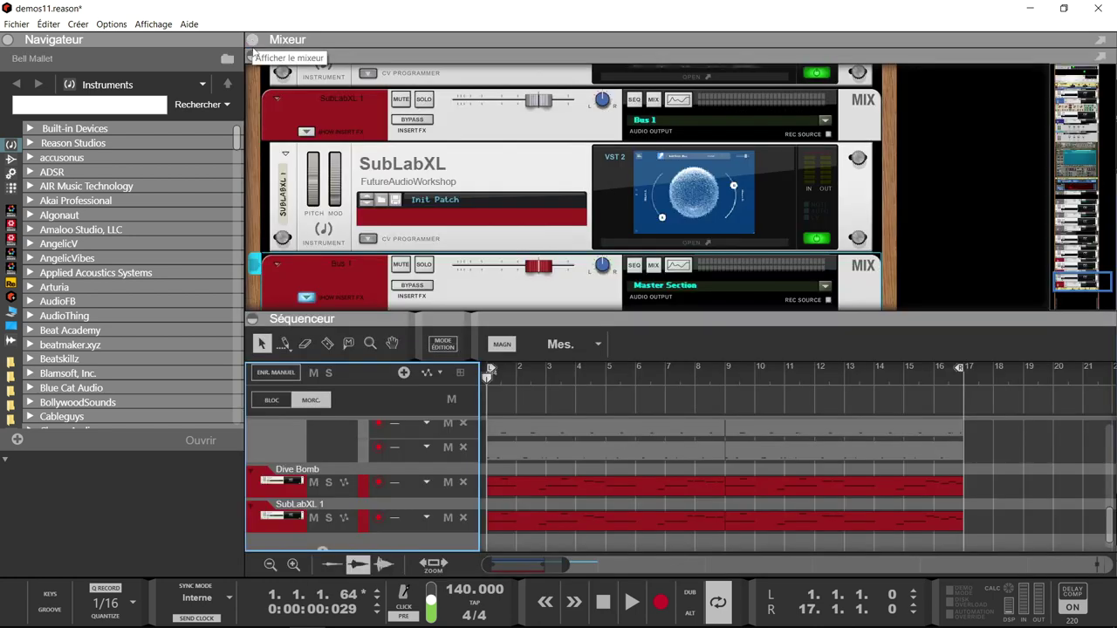
scroll(553, 201, "up", 5)
scroll(552, 202, "up", 6)
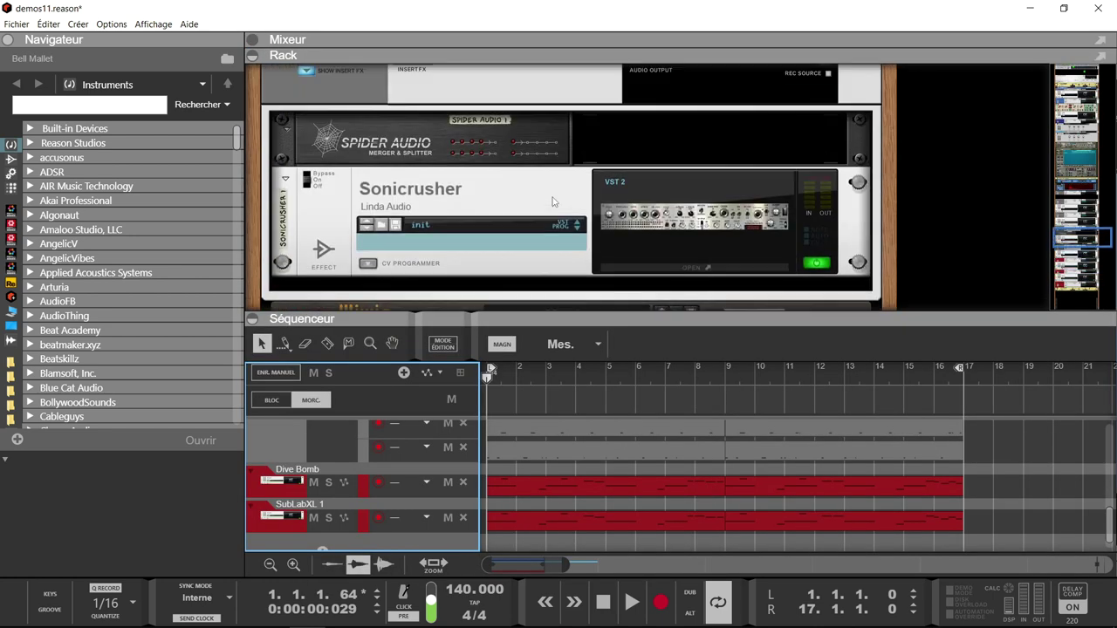
scroll(553, 202, "up", 2)
scroll(551, 196, "down", 4)
scroll(359, 202, "down", 1)
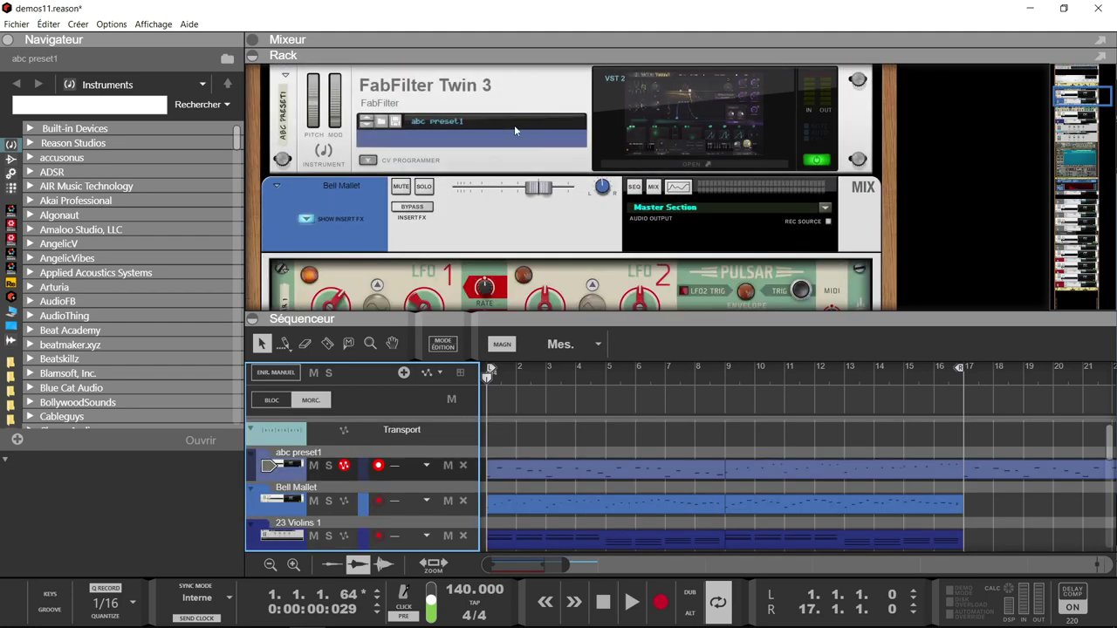
left_click(637, 135)
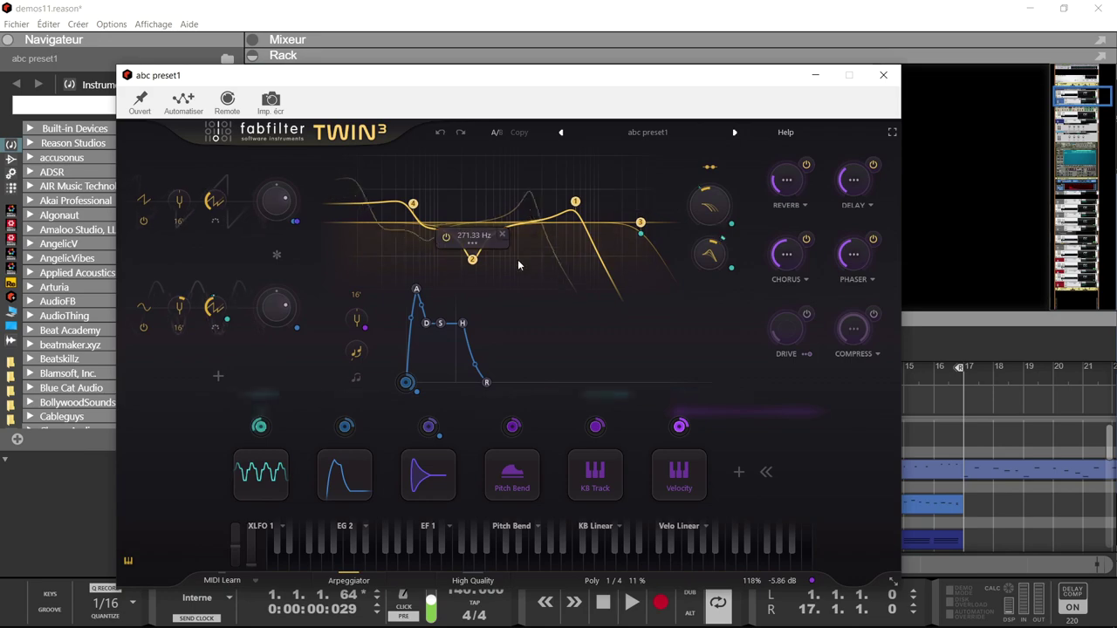